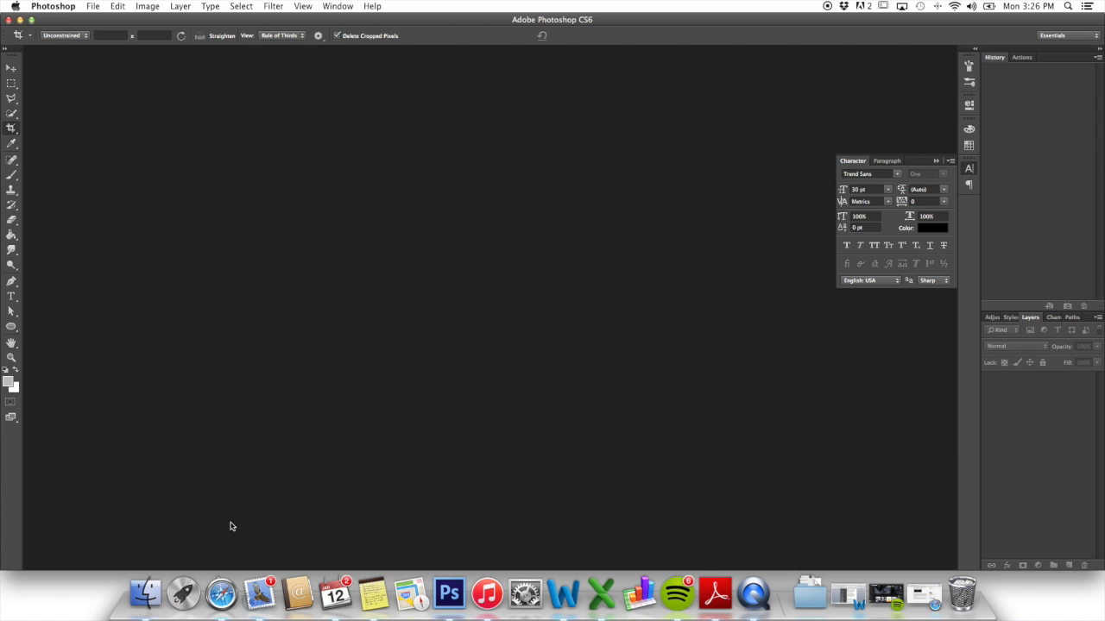
Switch to Mail and open the emailed hand-lettering photo attachment with the Adobe Photoshop CS6 application.
{"action": "left_click", "coordinate": [259, 594]}
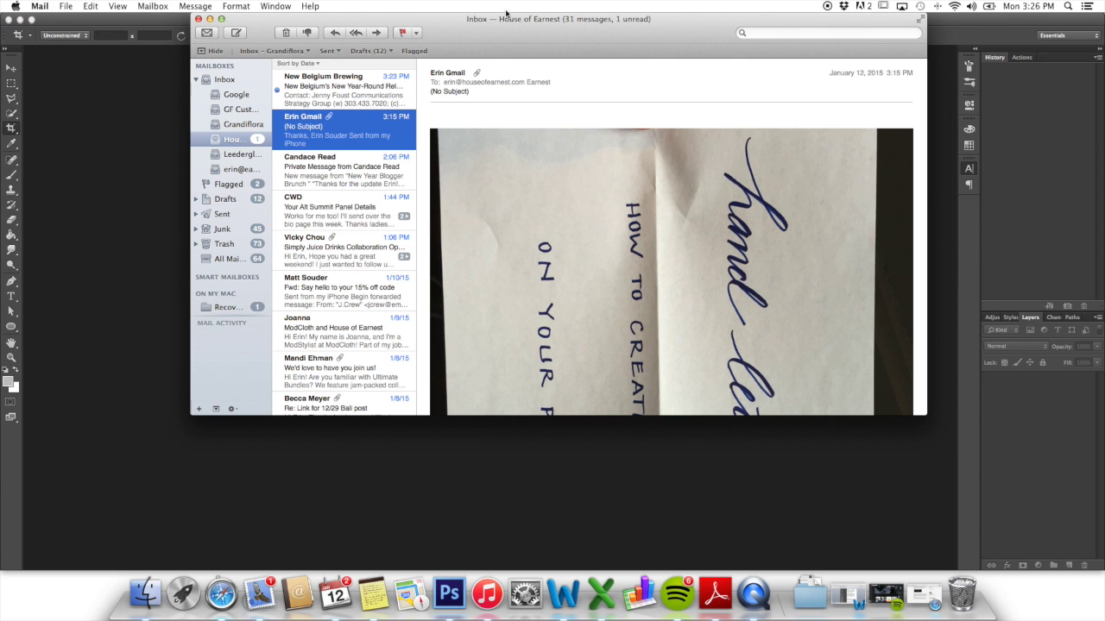
{"action": "scroll", "coordinate": [594, 266], "scroll_direction": "down", "scroll_amount": 5}
{"action": "scroll", "coordinate": [594, 267], "scroll_direction": "up", "scroll_amount": 3}
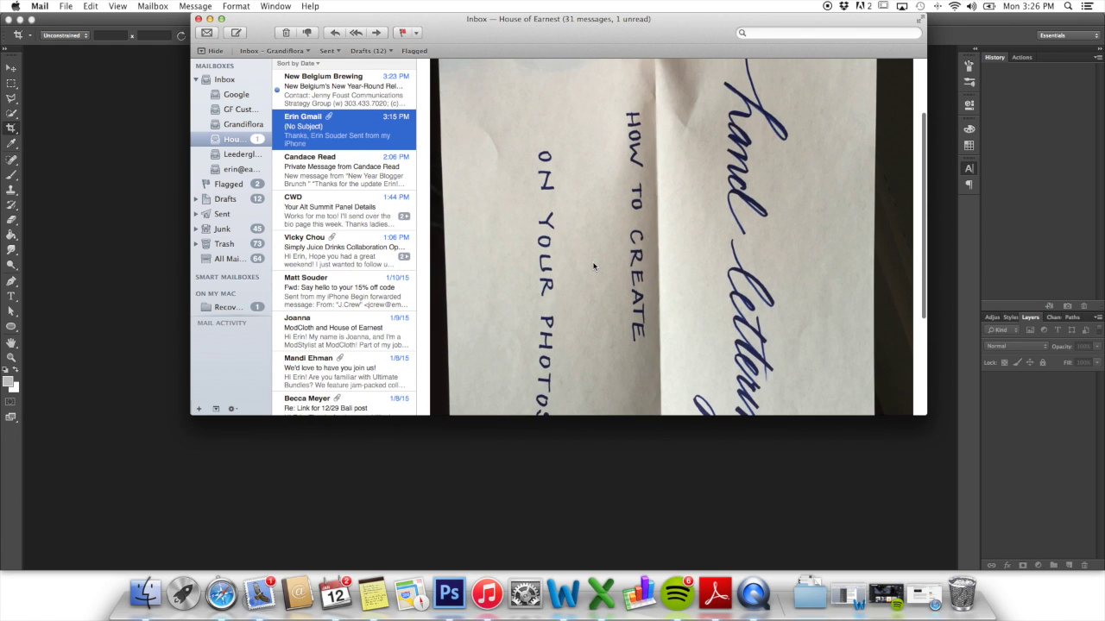
{"action": "left_click", "coordinate": [594, 266]}
{"action": "right_click", "coordinate": [594, 267]}
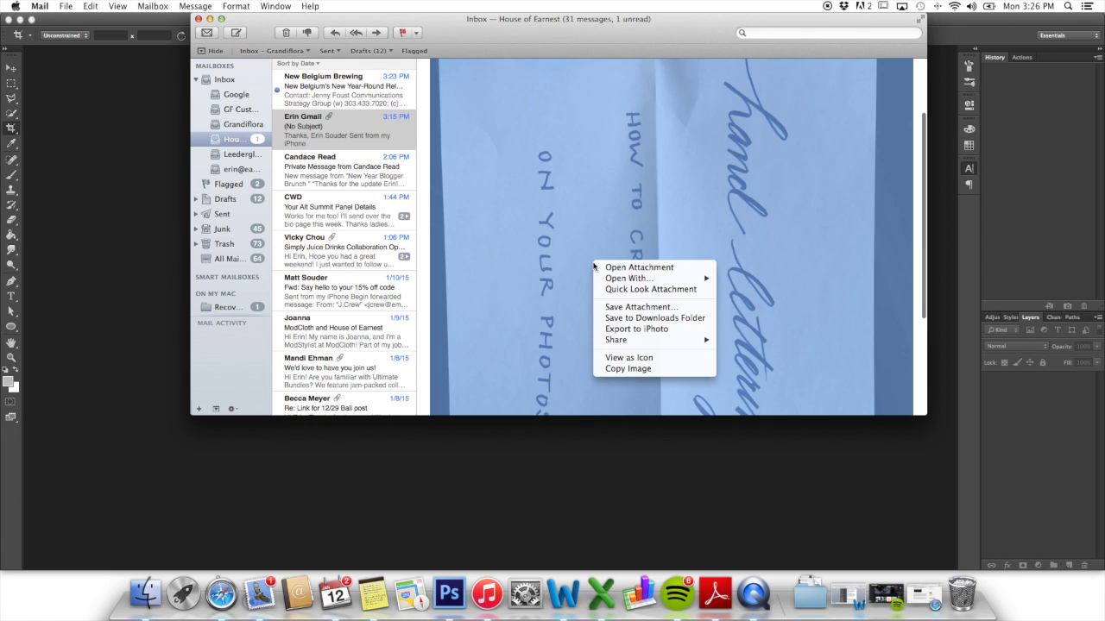
{"action": "mouse_move", "coordinate": [609, 279]}
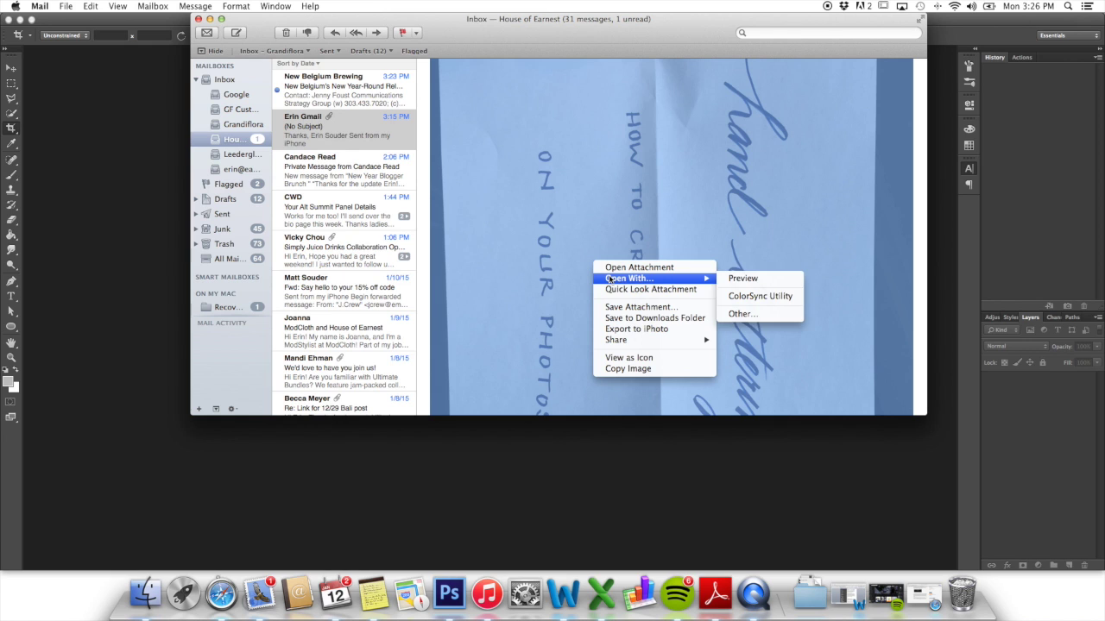
{"action": "left_click", "coordinate": [744, 314]}
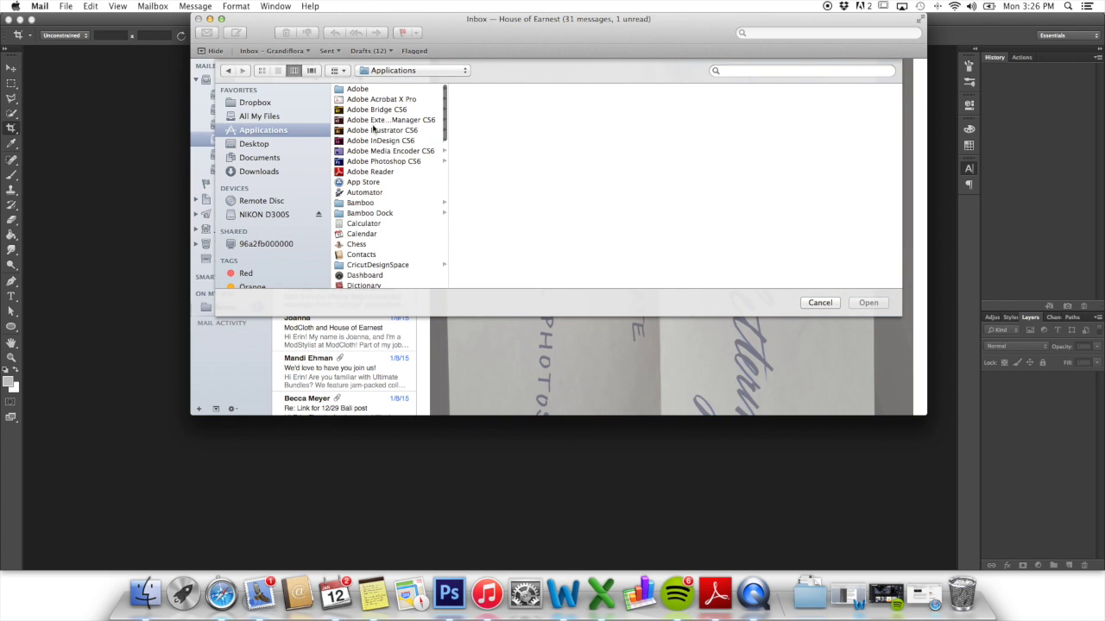
{"action": "left_click", "coordinate": [383, 161]}
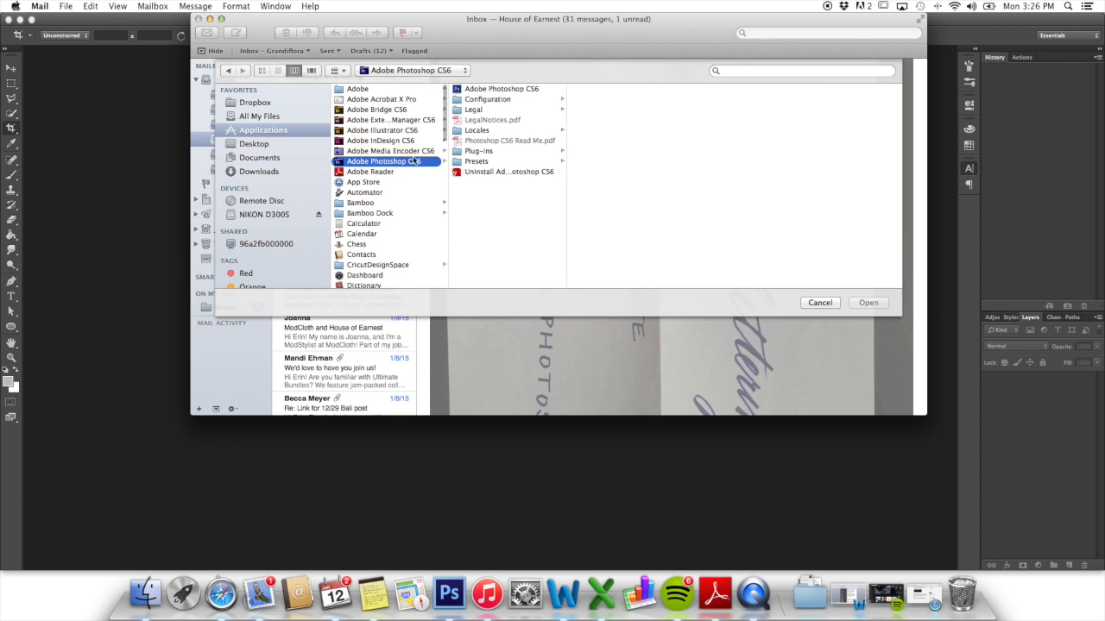
{"action": "left_click", "coordinate": [516, 89]}
{"action": "left_click", "coordinate": [866, 303]}
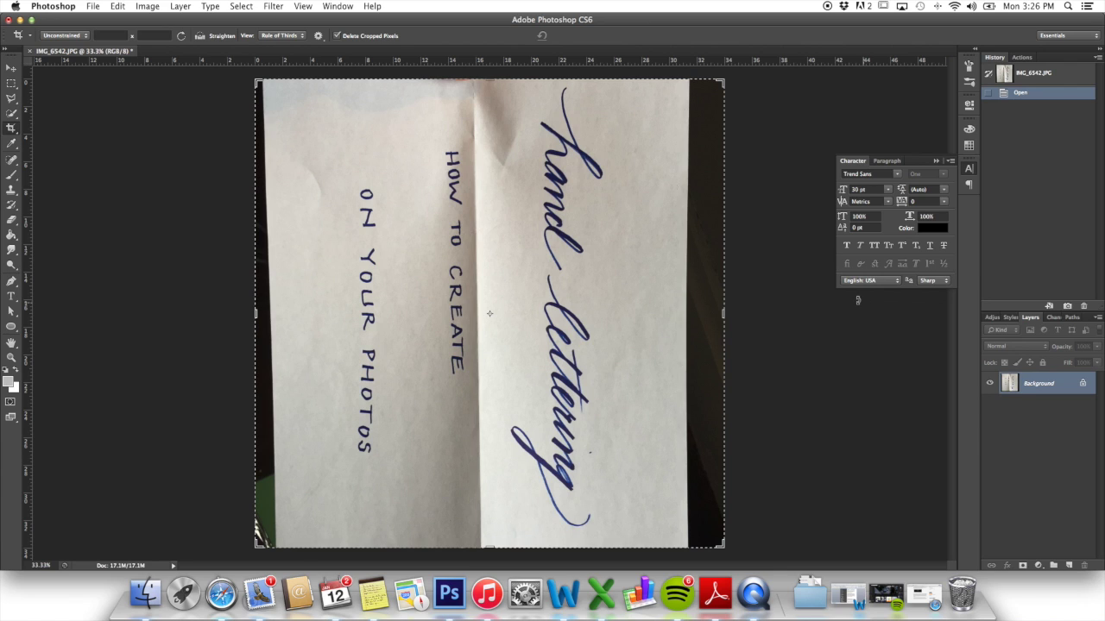
Rotate the whole lettering image 90° counterclockwise so the text reads horizontally.
{"action": "left_click", "coordinate": [150, 6]}
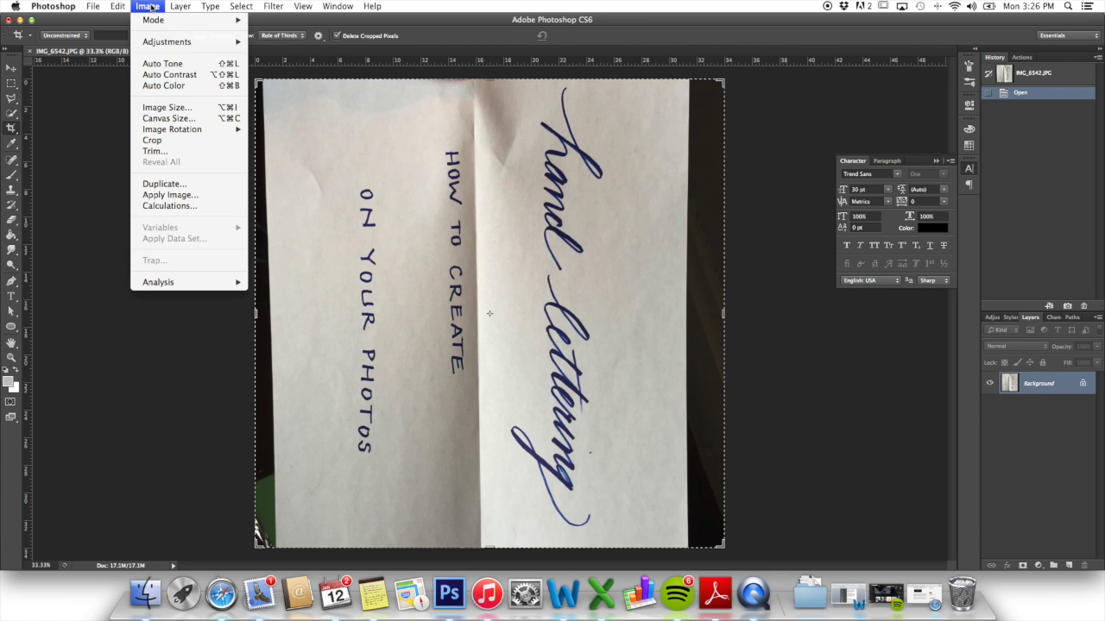
{"action": "mouse_move", "coordinate": [230, 138]}
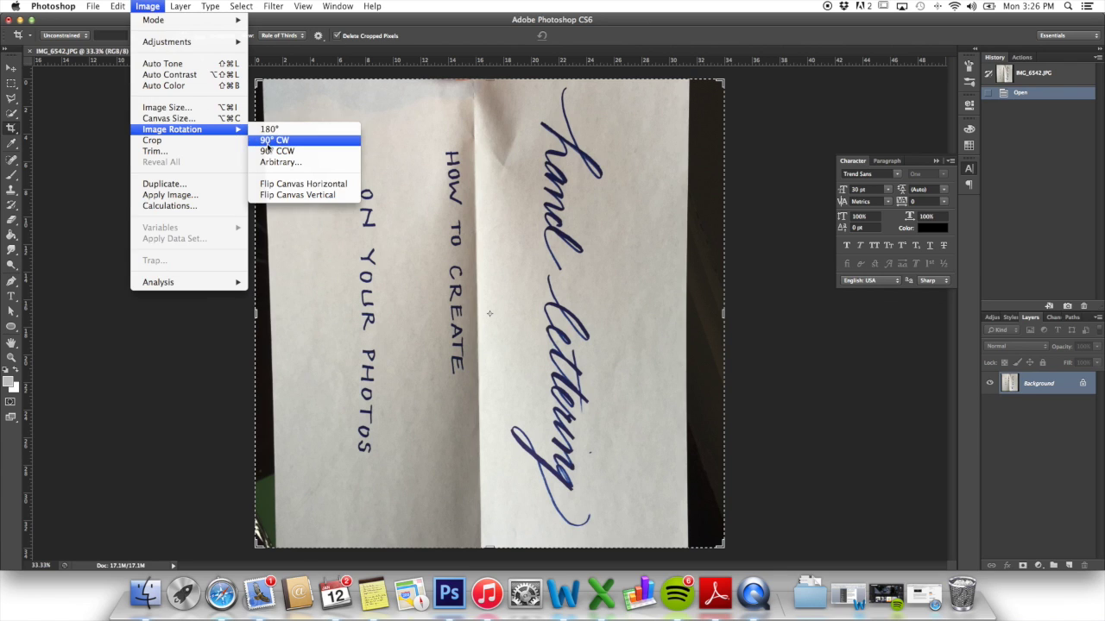
{"action": "left_click", "coordinate": [275, 151]}
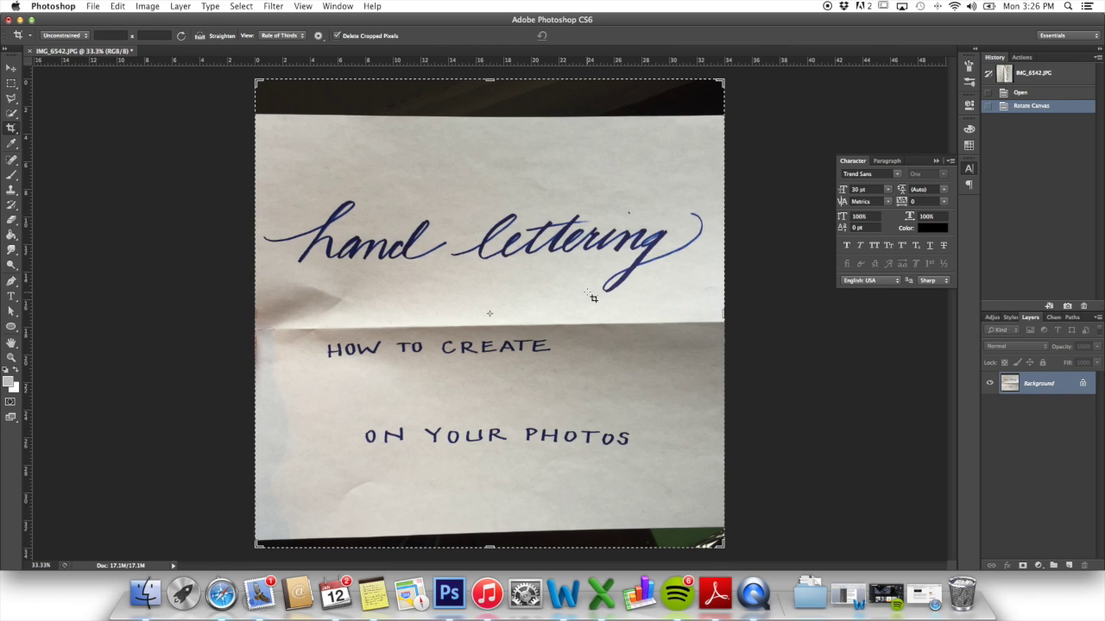
Crop the image to the 5 x 7 ratio in landscape orientation, cutting off the dark areas around the paper.
{"action": "left_click", "coordinate": [13, 144]}
{"action": "left_click", "coordinate": [62, 36]}
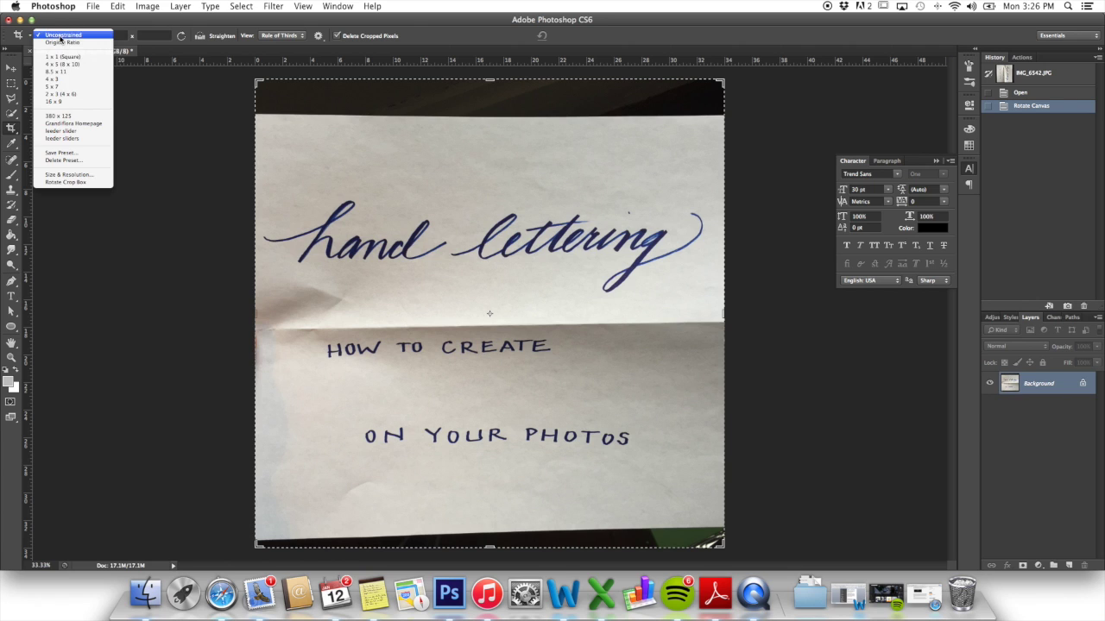
{"action": "left_click", "coordinate": [54, 86]}
{"action": "left_click", "coordinate": [181, 37]}
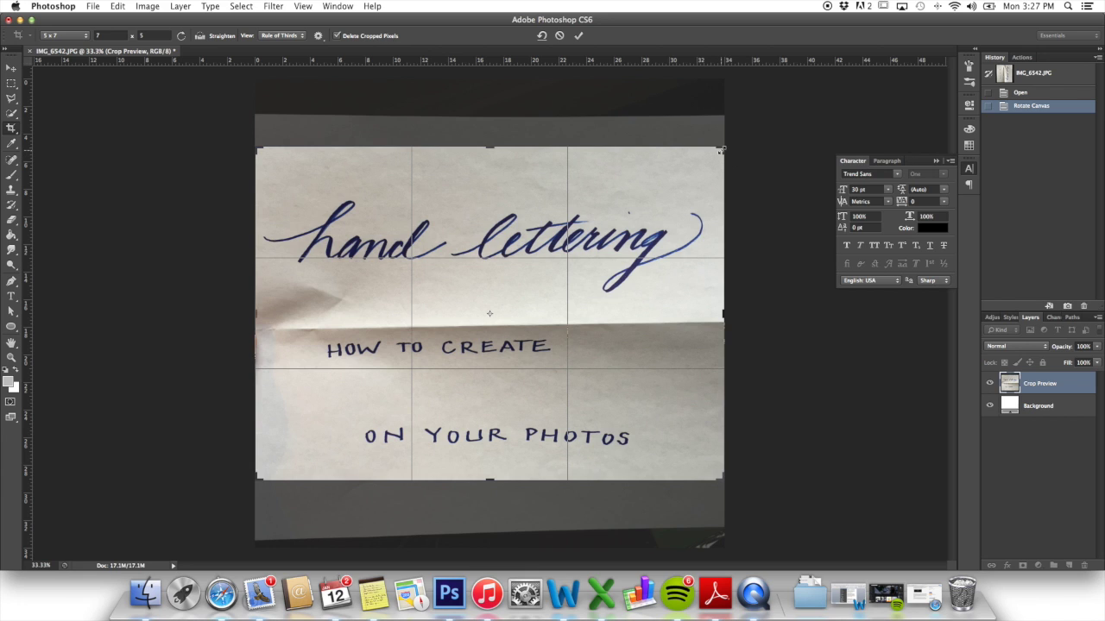
{"action": "left_click", "coordinate": [578, 36]}
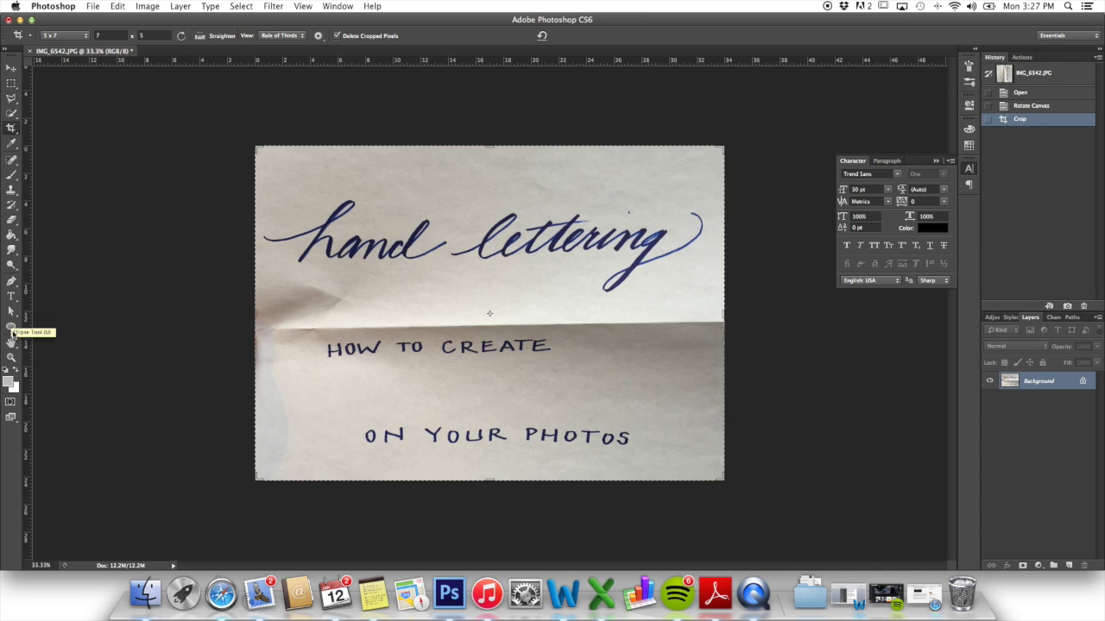
Whiten the paper around the "hand lettering" line above the fold using the Dodge tool with a 300 px brush.
{"action": "left_click", "coordinate": [11, 266]}
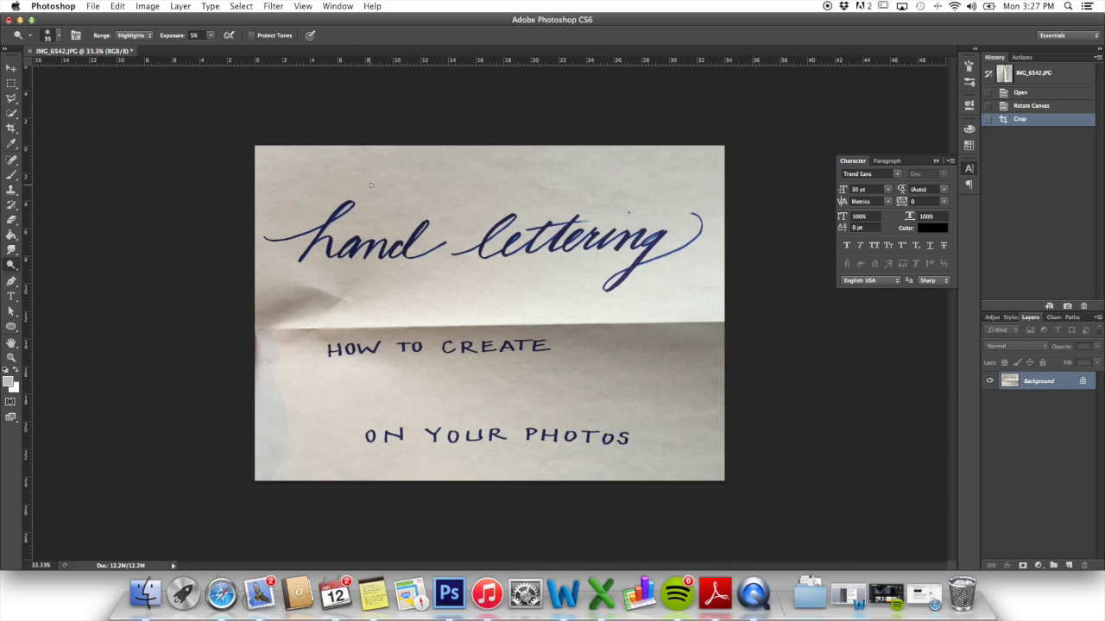
{"action": "key", "text": "bracketright"}
{"action": "key", "text": "bracketright"}
{"action": "key", "text": "bracketright"}
{"action": "key", "text": "bracketright"}
{"action": "key", "text": "bracketright"}
{"action": "key", "text": "bracketright"}
{"action": "key", "text": "bracketright"}
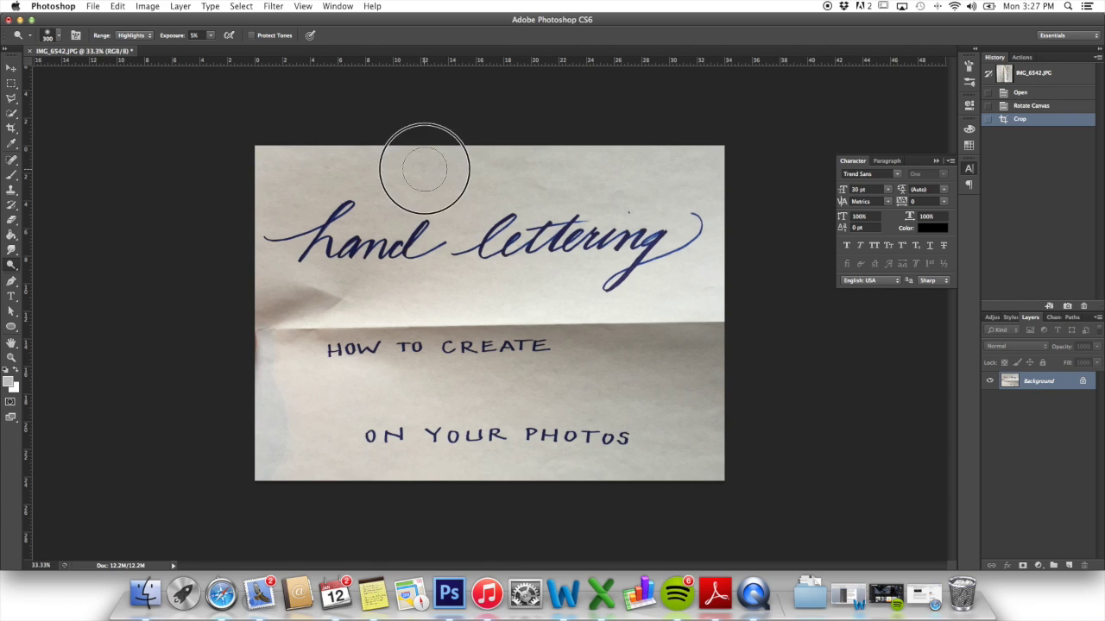
{"action": "mouse_move", "coordinate": [592, 184]}
{"action": "left_mouse_down"}
{"action": "mouse_move", "coordinate": [512, 175]}
{"action": "mouse_move", "coordinate": [591, 155]}
{"action": "mouse_move", "coordinate": [496, 165]}
{"action": "mouse_move", "coordinate": [397, 155]}
{"action": "mouse_move", "coordinate": [553, 156]}
{"action": "mouse_move", "coordinate": [453, 143]}
{"action": "mouse_move", "coordinate": [648, 164]}
{"action": "mouse_move", "coordinate": [538, 170]}
{"action": "mouse_move", "coordinate": [617, 180]}
{"action": "mouse_move", "coordinate": [756, 174]}
{"action": "mouse_move", "coordinate": [714, 168]}
{"action": "mouse_move", "coordinate": [759, 154]}
{"action": "mouse_move", "coordinate": [717, 156]}
{"action": "mouse_move", "coordinate": [748, 163]}
{"action": "mouse_move", "coordinate": [688, 158]}
{"action": "mouse_move", "coordinate": [882, 159]}
{"action": "mouse_move", "coordinate": [431, 149]}
{"action": "mouse_move", "coordinate": [519, 154]}
{"action": "mouse_move", "coordinate": [532, 172]}
{"action": "mouse_move", "coordinate": [476, 195]}
{"action": "mouse_move", "coordinate": [496, 203]}
{"action": "mouse_move", "coordinate": [403, 197]}
{"action": "mouse_move", "coordinate": [405, 180]}
{"action": "mouse_move", "coordinate": [363, 175]}
{"action": "mouse_move", "coordinate": [411, 167]}
{"action": "mouse_move", "coordinate": [366, 149]}
{"action": "mouse_move", "coordinate": [388, 150]}
{"action": "mouse_move", "coordinate": [358, 159]}
{"action": "mouse_move", "coordinate": [431, 163]}
{"action": "left_mouse_up"}
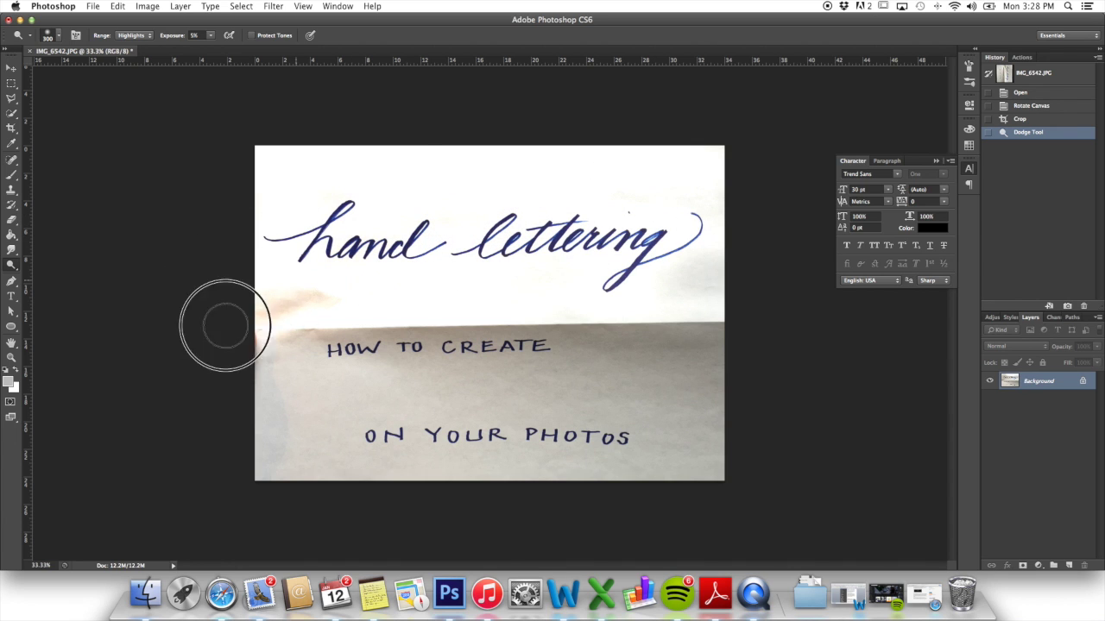
Dodge the fold line, the lower half of the paper and the left edge to white, reducing the brush to 150 px.
{"action": "mouse_move", "coordinate": [225, 317]}
{"action": "left_mouse_down"}
{"action": "mouse_move", "coordinate": [272, 323]}
{"action": "mouse_move", "coordinate": [371, 301]}
{"action": "mouse_move", "coordinate": [246, 325]}
{"action": "mouse_move", "coordinate": [395, 286]}
{"action": "mouse_move", "coordinate": [193, 346]}
{"action": "mouse_move", "coordinate": [259, 338]}
{"action": "mouse_move", "coordinate": [243, 319]}
{"action": "mouse_move", "coordinate": [252, 316]}
{"action": "mouse_move", "coordinate": [227, 350]}
{"action": "mouse_move", "coordinate": [247, 397]}
{"action": "mouse_move", "coordinate": [271, 351]}
{"action": "mouse_move", "coordinate": [295, 481]}
{"action": "mouse_move", "coordinate": [301, 342]}
{"action": "mouse_move", "coordinate": [360, 279]}
{"action": "mouse_move", "coordinate": [418, 329]}
{"action": "mouse_move", "coordinate": [380, 347]}
{"action": "mouse_move", "coordinate": [420, 351]}
{"action": "mouse_move", "coordinate": [248, 364]}
{"action": "mouse_move", "coordinate": [255, 396]}
{"action": "mouse_move", "coordinate": [366, 407]}
{"action": "mouse_move", "coordinate": [346, 418]}
{"action": "mouse_move", "coordinate": [364, 435]}
{"action": "mouse_move", "coordinate": [228, 452]}
{"action": "mouse_move", "coordinate": [313, 474]}
{"action": "mouse_move", "coordinate": [303, 460]}
{"action": "mouse_move", "coordinate": [350, 458]}
{"action": "mouse_move", "coordinate": [263, 488]}
{"action": "mouse_move", "coordinate": [286, 495]}
{"action": "mouse_move", "coordinate": [391, 453]}
{"action": "mouse_move", "coordinate": [370, 413]}
{"action": "mouse_move", "coordinate": [259, 416]}
{"action": "mouse_move", "coordinate": [300, 399]}
{"action": "mouse_move", "coordinate": [271, 383]}
{"action": "mouse_move", "coordinate": [294, 358]}
{"action": "mouse_move", "coordinate": [396, 327]}
{"action": "mouse_move", "coordinate": [325, 327]}
{"action": "mouse_move", "coordinate": [385, 326]}
{"action": "mouse_move", "coordinate": [322, 334]}
{"action": "mouse_move", "coordinate": [231, 396]}
{"action": "mouse_move", "coordinate": [262, 329]}
{"action": "mouse_move", "coordinate": [284, 439]}
{"action": "mouse_move", "coordinate": [446, 472]}
{"action": "mouse_move", "coordinate": [366, 454]}
{"action": "mouse_move", "coordinate": [459, 455]}
{"action": "mouse_move", "coordinate": [370, 462]}
{"action": "mouse_move", "coordinate": [424, 468]}
{"action": "mouse_move", "coordinate": [339, 481]}
{"action": "mouse_move", "coordinate": [400, 469]}
{"action": "mouse_move", "coordinate": [384, 474]}
{"action": "mouse_move", "coordinate": [586, 482]}
{"action": "mouse_move", "coordinate": [647, 460]}
{"action": "mouse_move", "coordinate": [713, 464]}
{"action": "mouse_move", "coordinate": [645, 466]}
{"action": "mouse_move", "coordinate": [569, 449]}
{"action": "mouse_move", "coordinate": [570, 422]}
{"action": "mouse_move", "coordinate": [584, 434]}
{"action": "mouse_move", "coordinate": [527, 394]}
{"action": "mouse_move", "coordinate": [279, 406]}
{"action": "mouse_move", "coordinate": [445, 410]}
{"action": "mouse_move", "coordinate": [648, 365]}
{"action": "mouse_move", "coordinate": [754, 301]}
{"action": "mouse_move", "coordinate": [603, 305]}
{"action": "mouse_move", "coordinate": [705, 267]}
{"action": "mouse_move", "coordinate": [769, 283]}
{"action": "mouse_move", "coordinate": [523, 337]}
{"action": "mouse_move", "coordinate": [696, 231]}
{"action": "mouse_move", "coordinate": [661, 357]}
{"action": "mouse_move", "coordinate": [599, 382]}
{"action": "mouse_move", "coordinate": [693, 356]}
{"action": "mouse_move", "coordinate": [693, 328]}
{"action": "mouse_move", "coordinate": [690, 340]}
{"action": "mouse_move", "coordinate": [641, 347]}
{"action": "left_mouse_up"}
{"action": "mouse_move", "coordinate": [749, 332]}
{"action": "left_mouse_down"}
{"action": "mouse_move", "coordinate": [664, 492]}
{"action": "mouse_move", "coordinate": [630, 471]}
{"action": "mouse_move", "coordinate": [560, 471]}
{"action": "mouse_move", "coordinate": [604, 468]}
{"action": "mouse_move", "coordinate": [496, 470]}
{"action": "mouse_move", "coordinate": [709, 469]}
{"action": "mouse_move", "coordinate": [647, 457]}
{"action": "mouse_move", "coordinate": [730, 406]}
{"action": "mouse_move", "coordinate": [684, 429]}
{"action": "mouse_move", "coordinate": [757, 429]}
{"action": "mouse_move", "coordinate": [699, 322]}
{"action": "mouse_move", "coordinate": [695, 484]}
{"action": "mouse_move", "coordinate": [719, 350]}
{"action": "mouse_move", "coordinate": [716, 418]}
{"action": "mouse_move", "coordinate": [716, 329]}
{"action": "mouse_move", "coordinate": [678, 327]}
{"action": "mouse_move", "coordinate": [652, 455]}
{"action": "mouse_move", "coordinate": [636, 414]}
{"action": "mouse_move", "coordinate": [527, 513]}
{"action": "mouse_move", "coordinate": [609, 420]}
{"action": "mouse_move", "coordinate": [468, 418]}
{"action": "mouse_move", "coordinate": [410, 391]}
{"action": "mouse_move", "coordinate": [486, 366]}
{"action": "mouse_move", "coordinate": [215, 359]}
{"action": "mouse_move", "coordinate": [461, 339]}
{"action": "mouse_move", "coordinate": [457, 364]}
{"action": "mouse_move", "coordinate": [377, 394]}
{"action": "mouse_move", "coordinate": [621, 325]}
{"action": "mouse_move", "coordinate": [618, 342]}
{"action": "mouse_move", "coordinate": [671, 327]}
{"action": "mouse_move", "coordinate": [650, 318]}
{"action": "mouse_move", "coordinate": [700, 321]}
{"action": "mouse_move", "coordinate": [259, 381]}
{"action": "mouse_move", "coordinate": [465, 341]}
{"action": "mouse_move", "coordinate": [502, 348]}
{"action": "mouse_move", "coordinate": [501, 336]}
{"action": "mouse_move", "coordinate": [608, 333]}
{"action": "mouse_move", "coordinate": [525, 324]}
{"action": "mouse_move", "coordinate": [421, 364]}
{"action": "mouse_move", "coordinate": [496, 316]}
{"action": "mouse_move", "coordinate": [432, 316]}
{"action": "left_mouse_up"}
{"action": "key", "text": "bracketleft"}
{"action": "key", "text": "bracketleft"}
{"action": "key", "text": "bracketleft"}
{"action": "key", "text": "bracketleft"}
{"action": "mouse_move", "coordinate": [552, 328]}
{"action": "left_mouse_down"}
{"action": "mouse_move", "coordinate": [449, 351]}
{"action": "mouse_move", "coordinate": [522, 365]}
{"action": "mouse_move", "coordinate": [249, 327]}
{"action": "mouse_move", "coordinate": [256, 350]}
{"action": "mouse_move", "coordinate": [264, 295]}
{"action": "mouse_move", "coordinate": [256, 312]}
{"action": "mouse_move", "coordinate": [298, 254]}
{"action": "mouse_move", "coordinate": [519, 272]}
{"action": "mouse_move", "coordinate": [507, 380]}
{"action": "mouse_move", "coordinate": [638, 457]}
{"action": "mouse_move", "coordinate": [355, 419]}
{"action": "mouse_move", "coordinate": [308, 491]}
{"action": "mouse_move", "coordinate": [270, 457]}
{"action": "mouse_move", "coordinate": [271, 486]}
{"action": "left_mouse_up"}
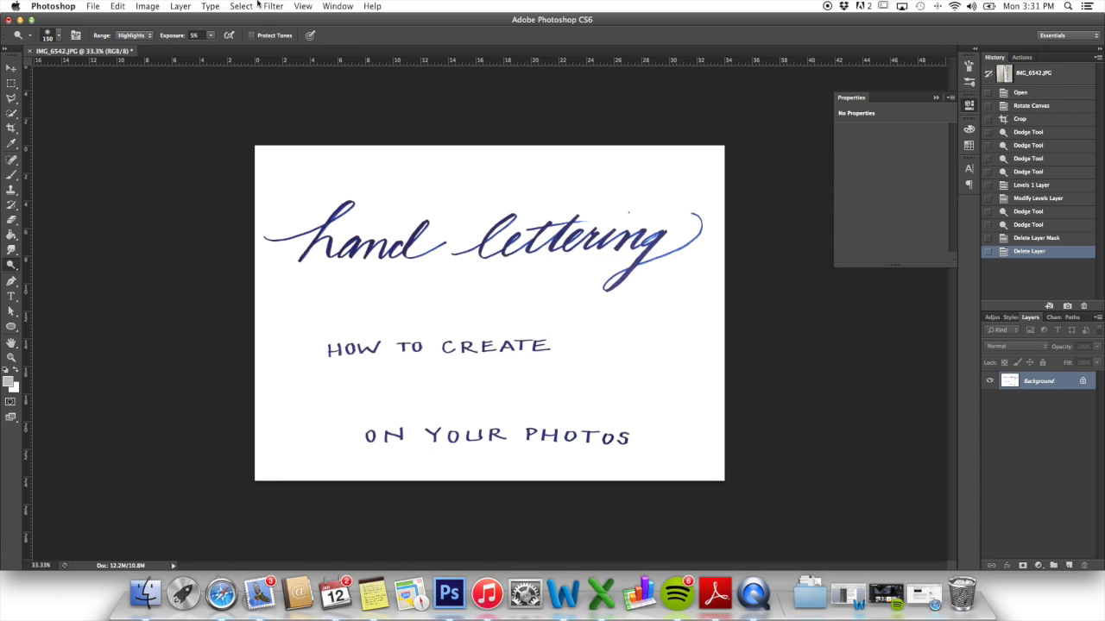
{"action": "mouse_move", "coordinate": [267, 152]}
{"action": "left_mouse_down"}
{"action": "mouse_move", "coordinate": [257, 147]}
{"action": "mouse_move", "coordinate": [246, 255]}
{"action": "left_mouse_up"}
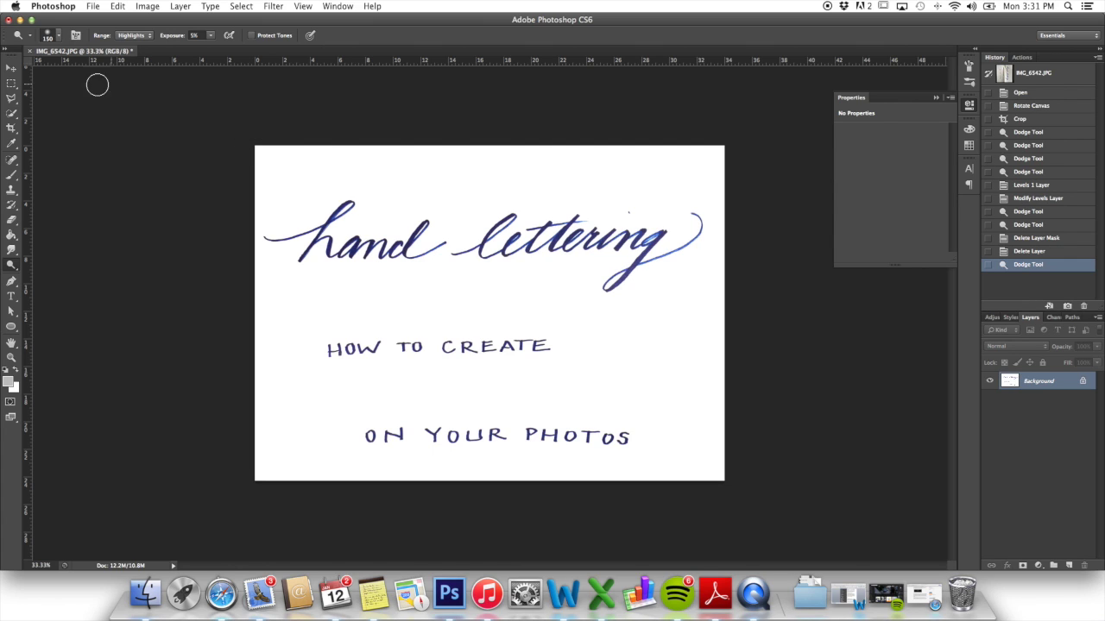
Remove all colour from the lettering with a Hue/Saturation adjustment, setting Saturation to -100.
{"action": "left_click", "coordinate": [12, 68]}
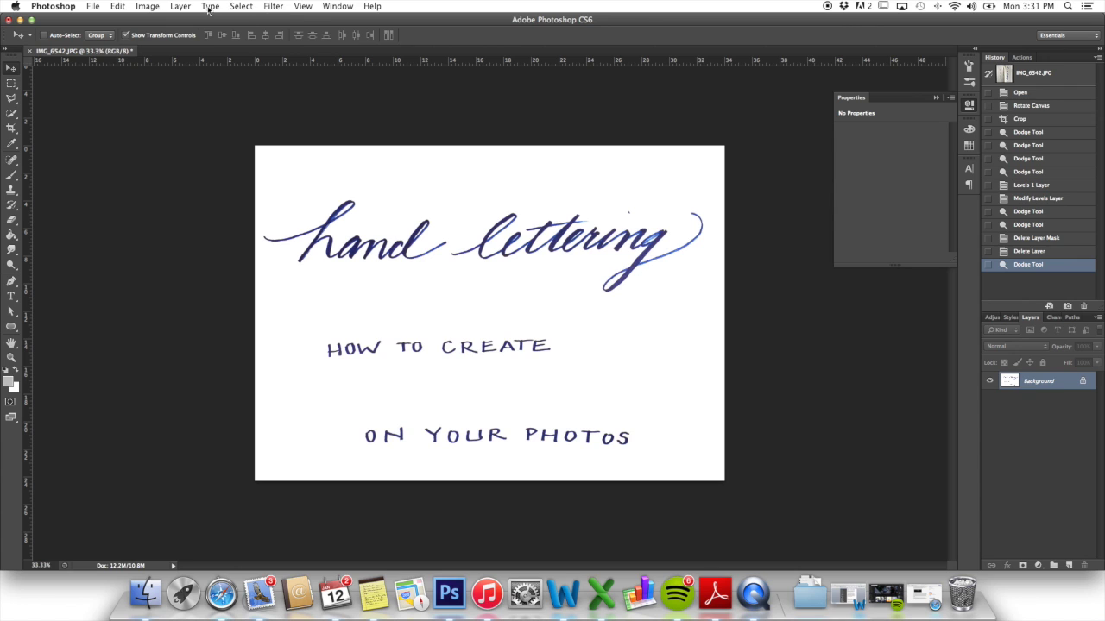
{"action": "left_click", "coordinate": [149, 7]}
{"action": "mouse_move", "coordinate": [159, 44]}
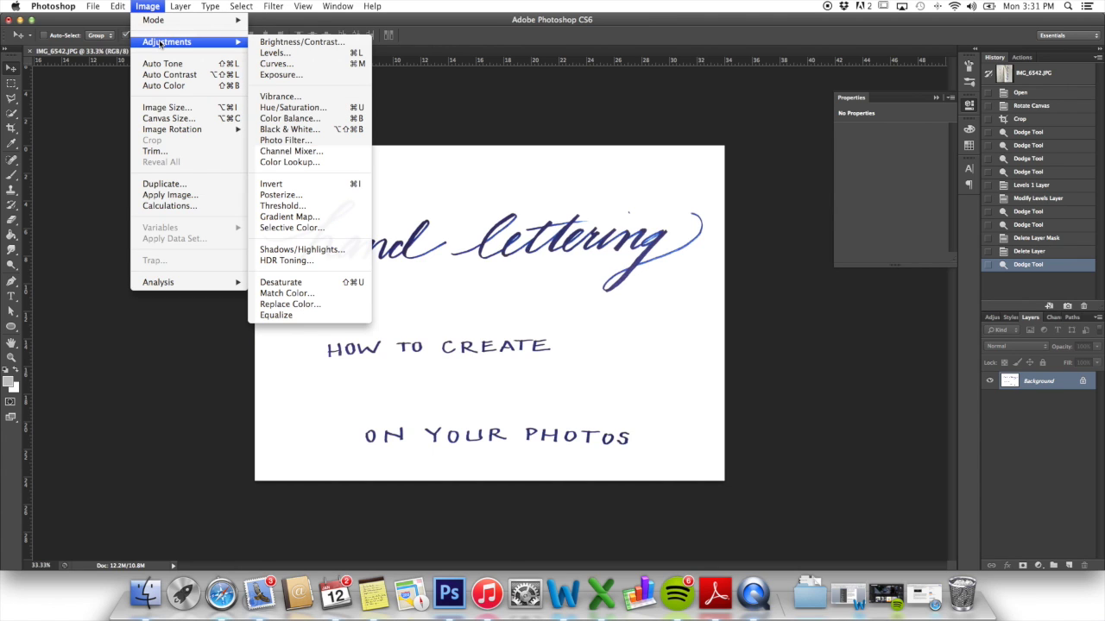
{"action": "left_click", "coordinate": [288, 110]}
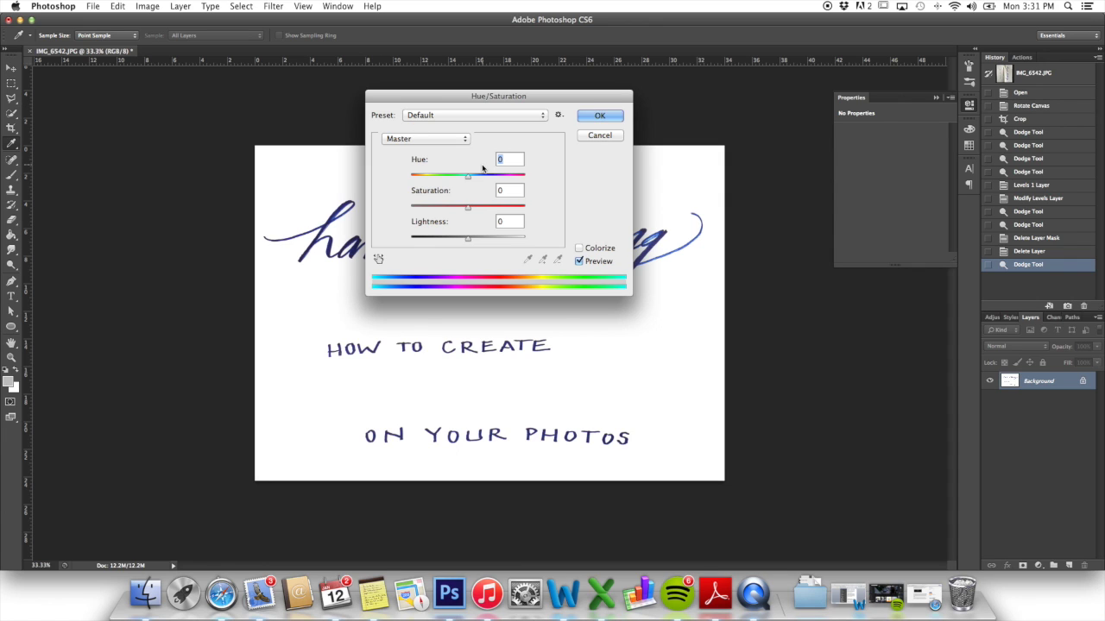
{"action": "left_click_drag", "start_coordinate": [467, 208], "coordinate": [356, 208]}
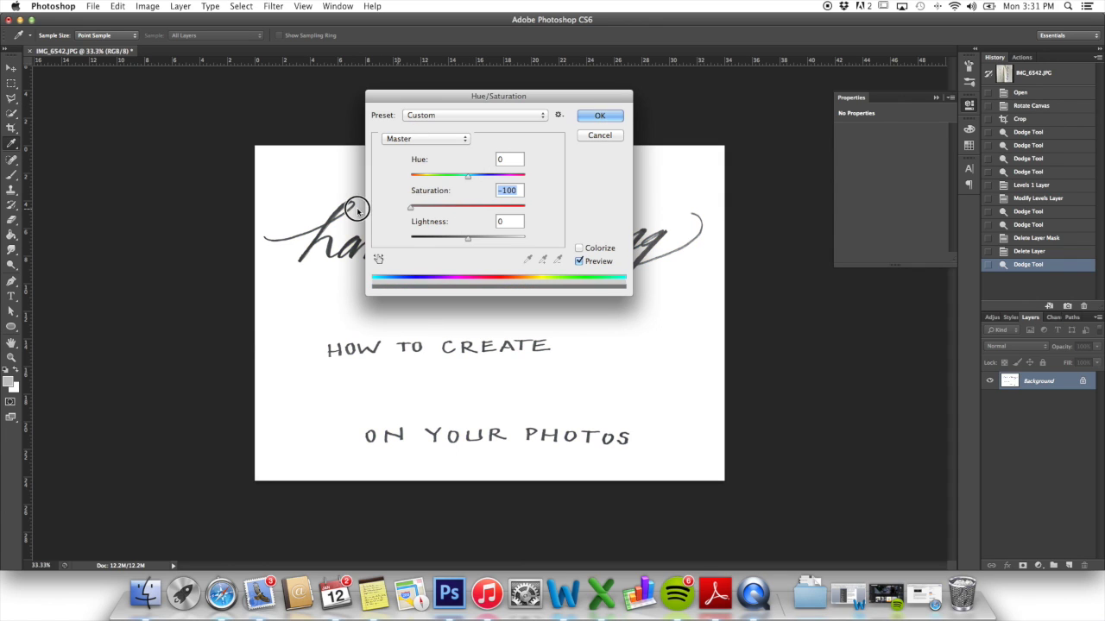
{"action": "left_click", "coordinate": [596, 116]}
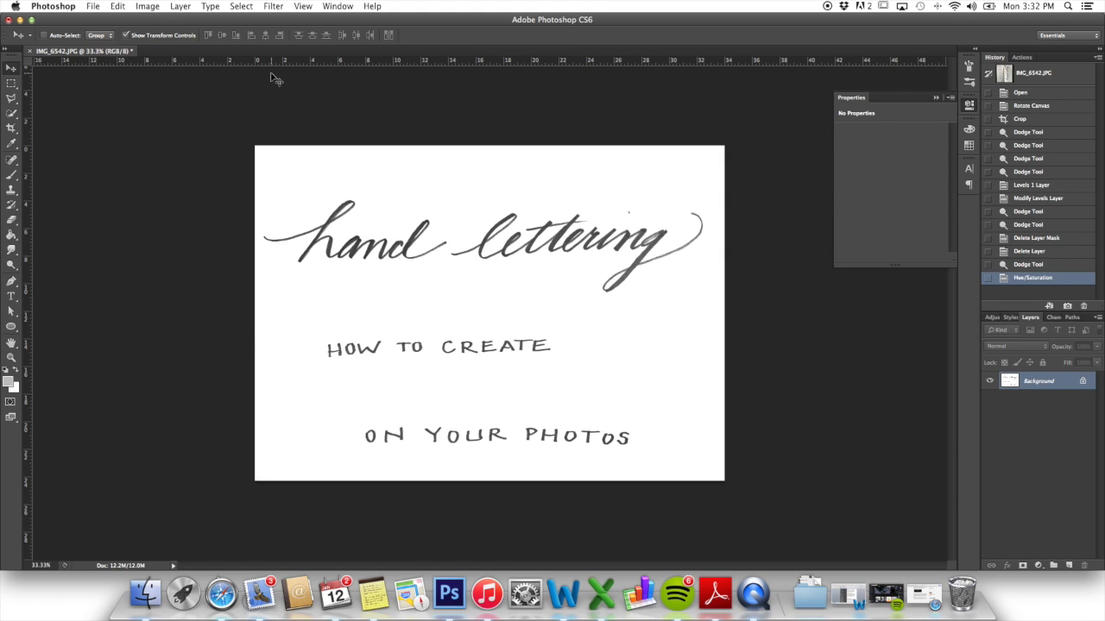
Apply a Gradient Map using the Black, White preset with the black colour stop moved to 48% to darken the lettering.
{"action": "left_click", "coordinate": [151, 8]}
{"action": "mouse_move", "coordinate": [156, 43]}
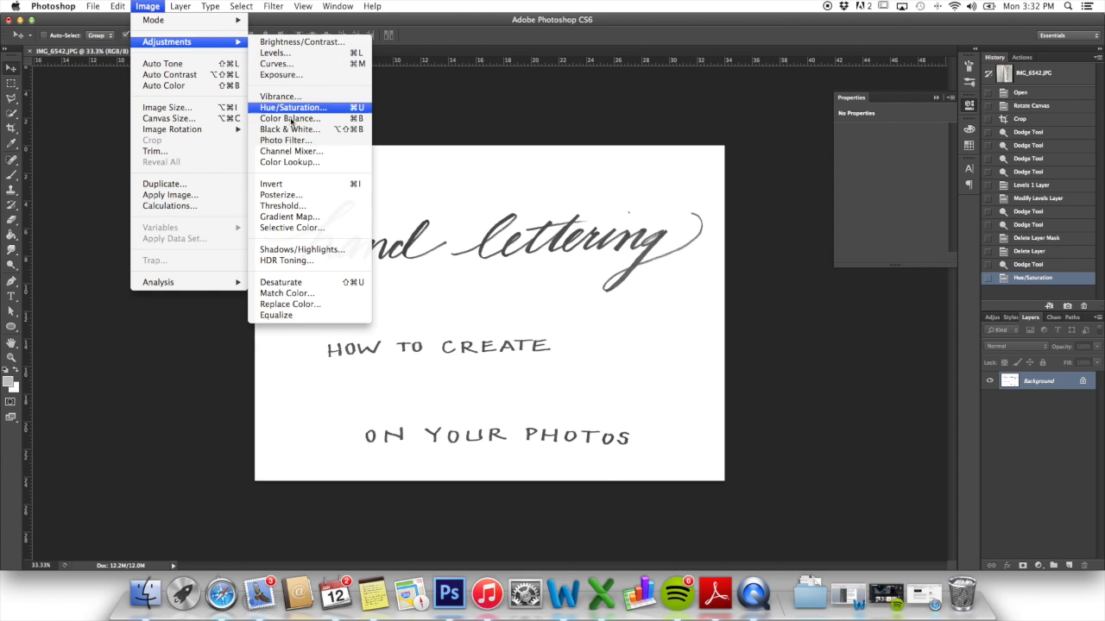
{"action": "left_click", "coordinate": [297, 216]}
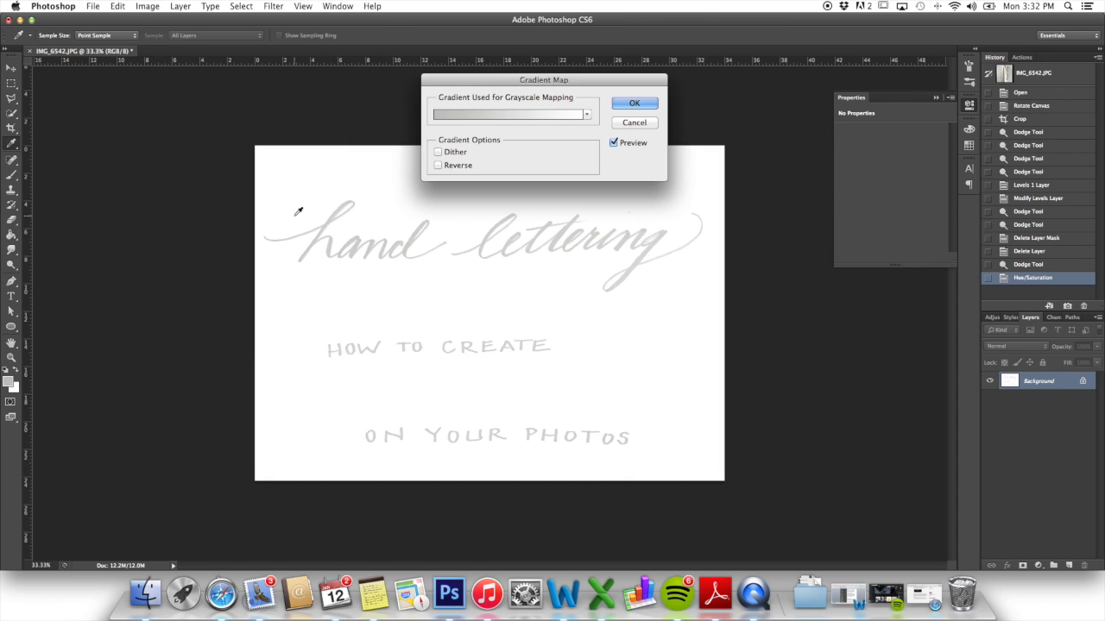
{"action": "left_click", "coordinate": [477, 114]}
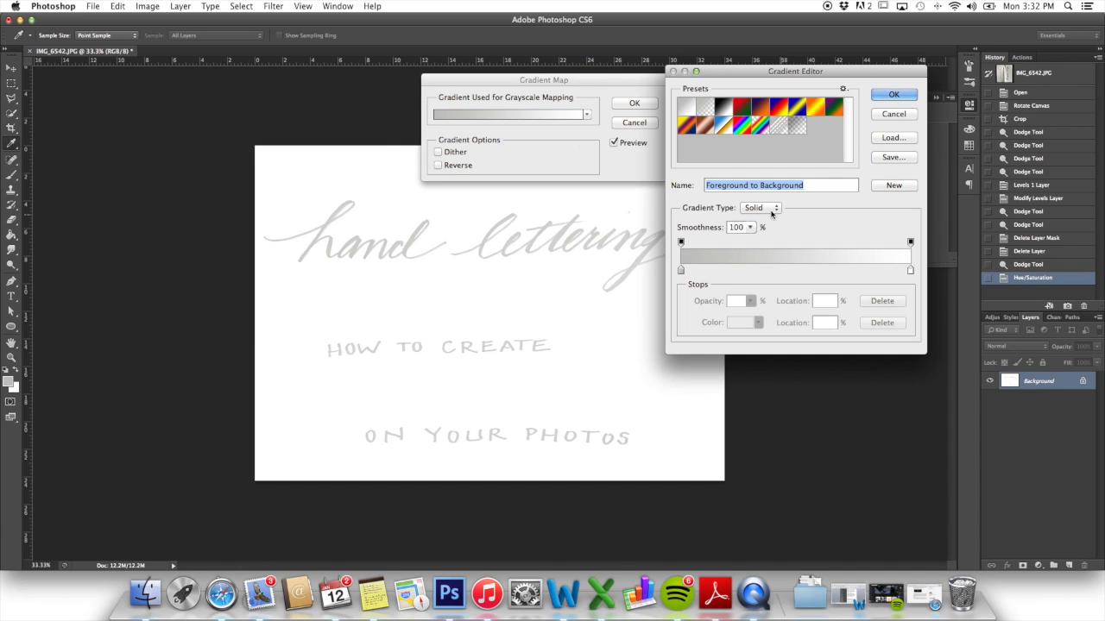
{"action": "left_click", "coordinate": [723, 109]}
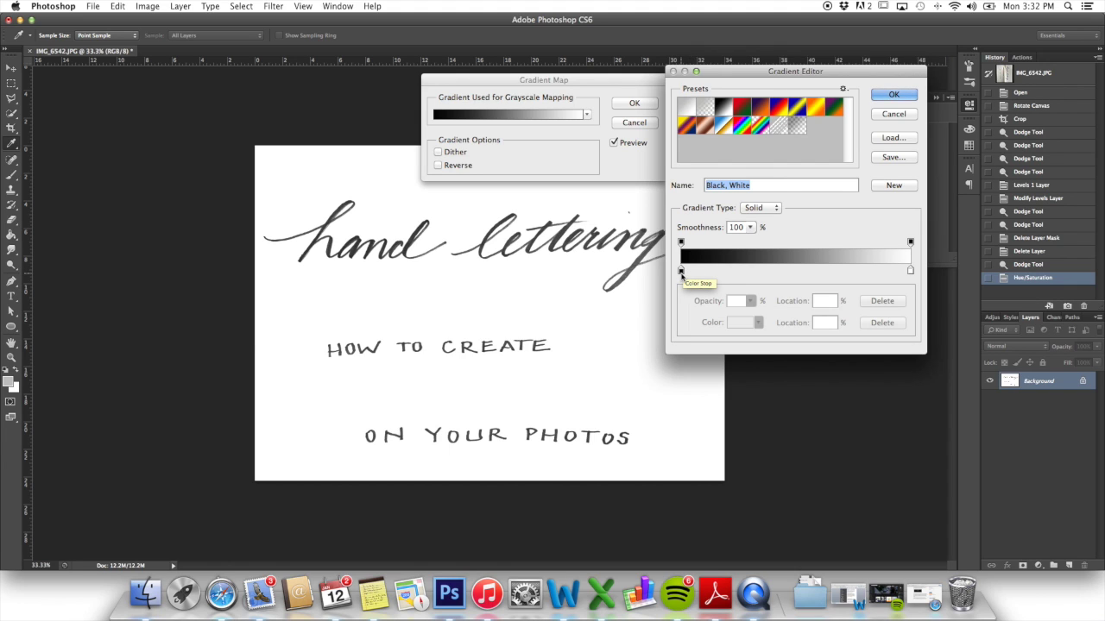
{"action": "left_click_drag", "start_coordinate": [681, 271], "coordinate": [791, 271]}
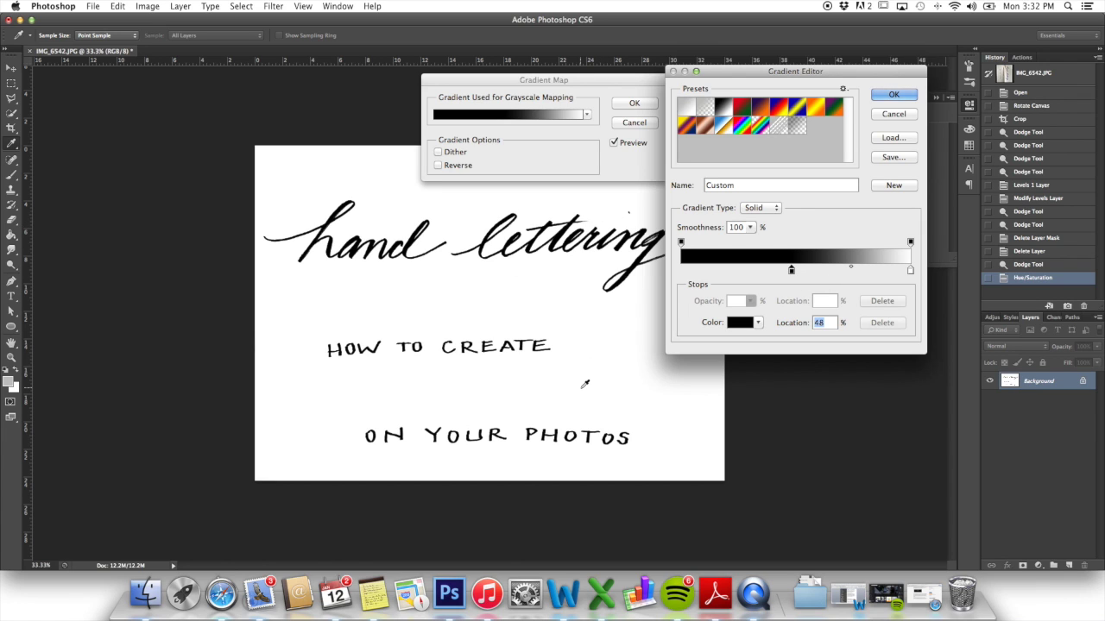
{"action": "left_click", "coordinate": [877, 96]}
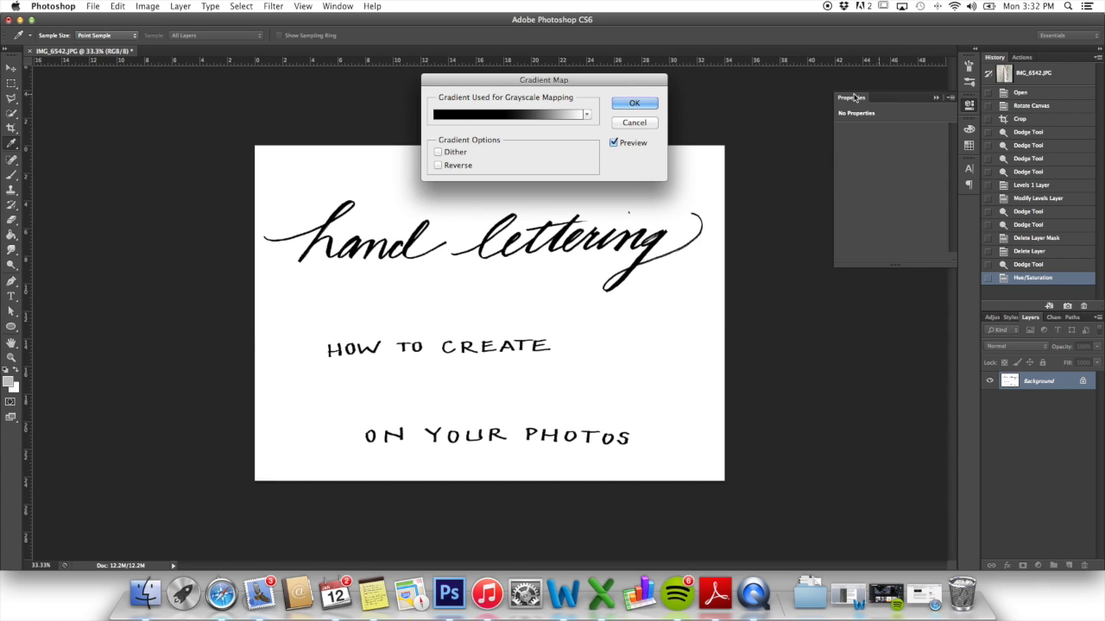
{"action": "left_click", "coordinate": [647, 105]}
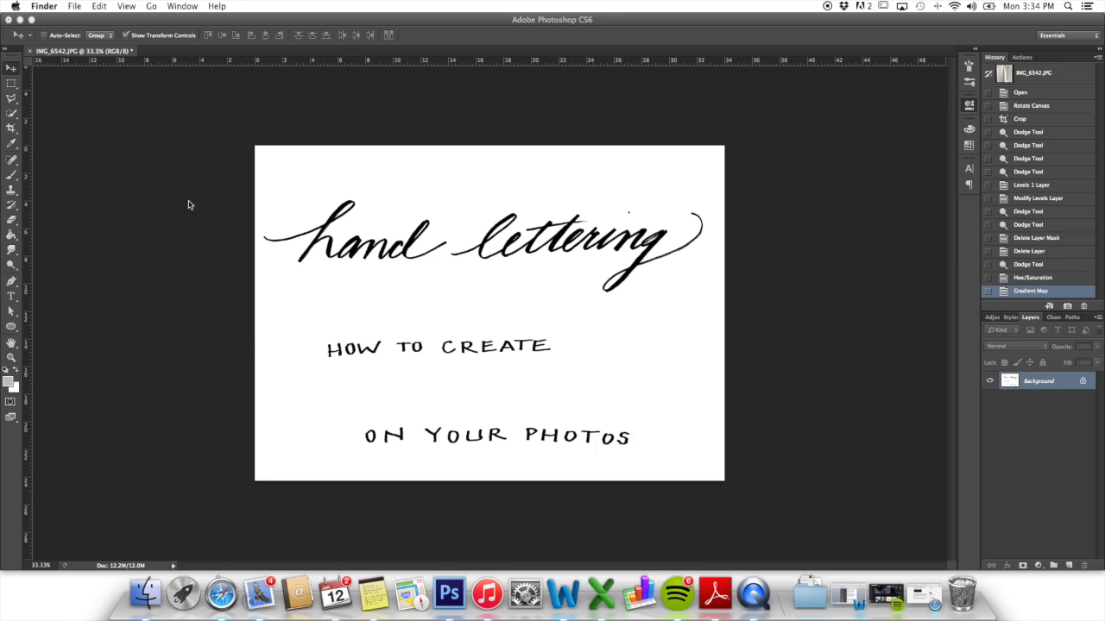
Select the "hand lettering" line with a full-width rectangular marquee and move it slightly upward.
{"action": "left_click", "coordinate": [190, 206]}
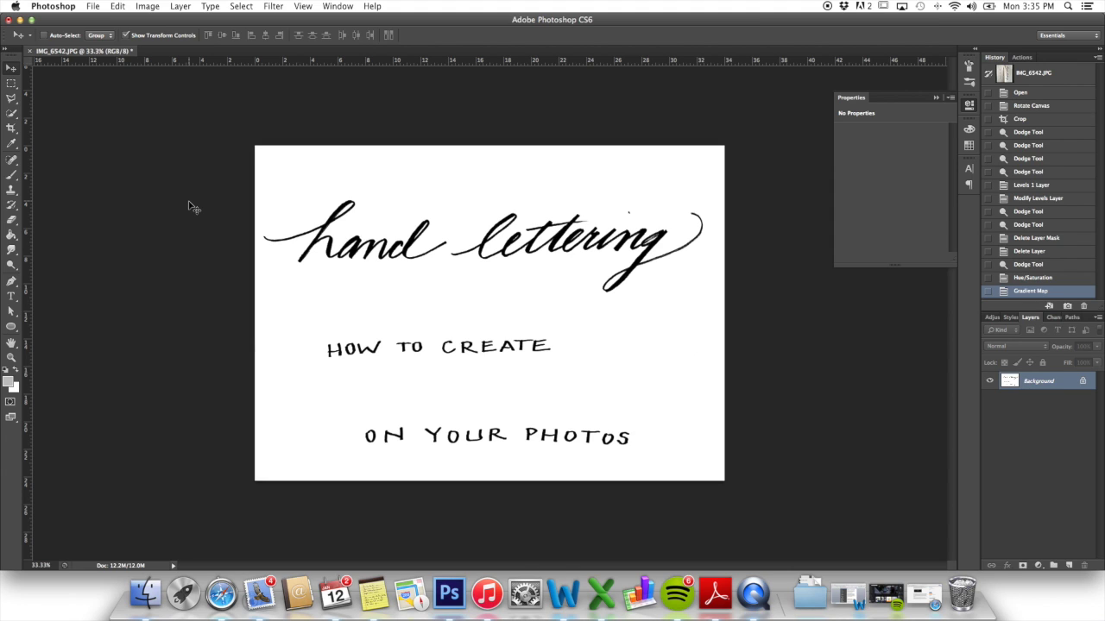
{"action": "left_click", "coordinate": [12, 87]}
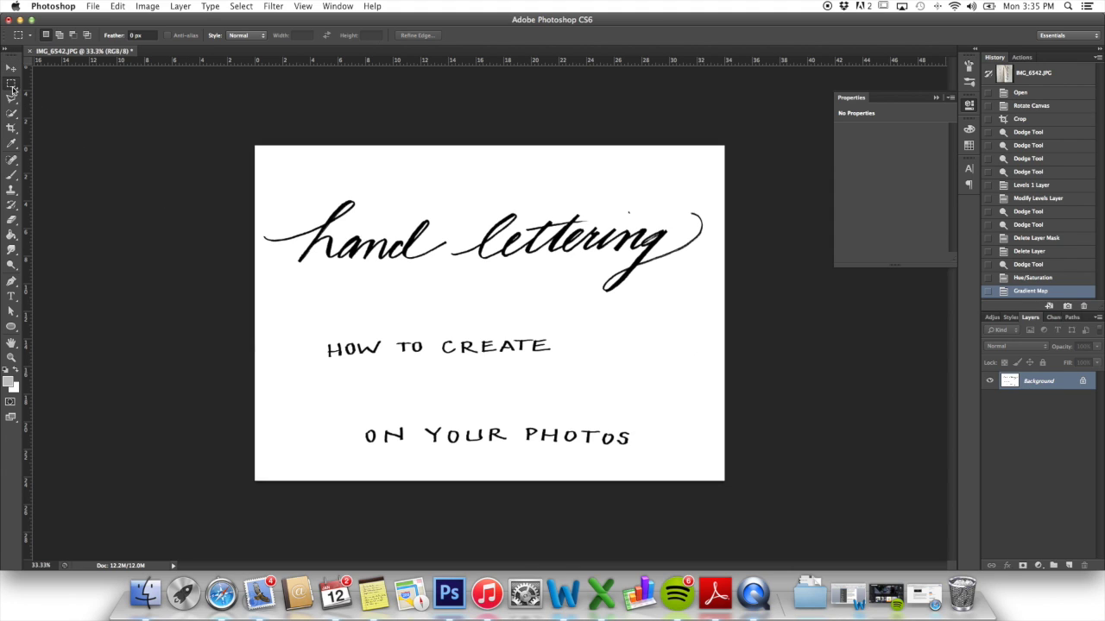
{"action": "left_click_drag", "start_coordinate": [255, 170], "coordinate": [724, 300]}
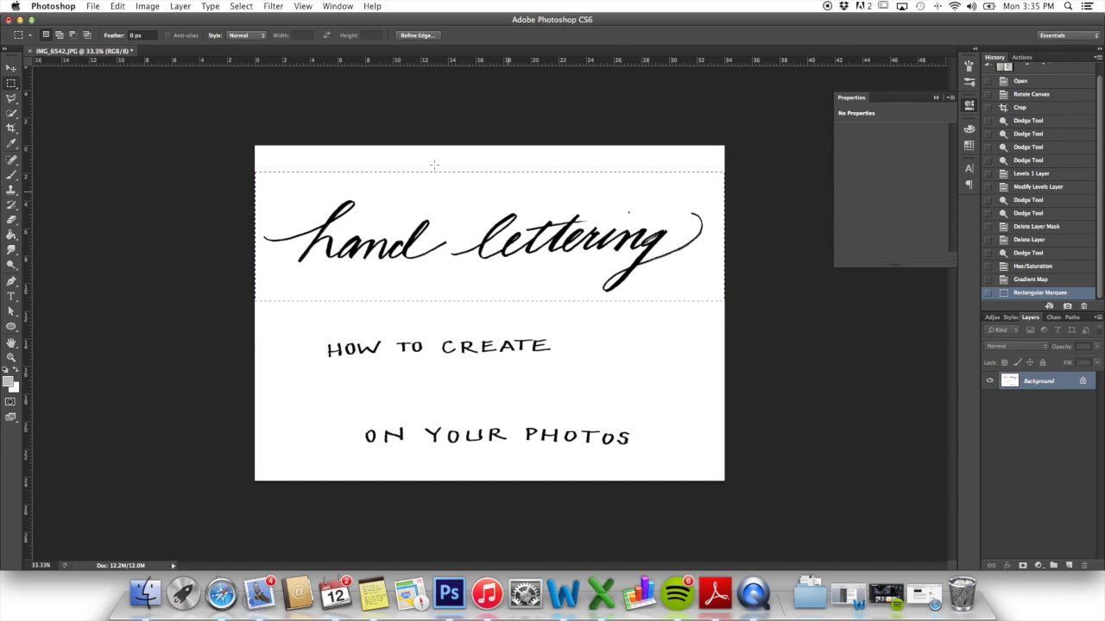
{"action": "left_click", "coordinate": [12, 67]}
{"action": "mouse_move", "coordinate": [474, 203]}
{"action": "left_mouse_down"}
{"action": "mouse_move", "coordinate": [492, 181]}
{"action": "mouse_move", "coordinate": [471, 195]}
{"action": "left_mouse_up"}
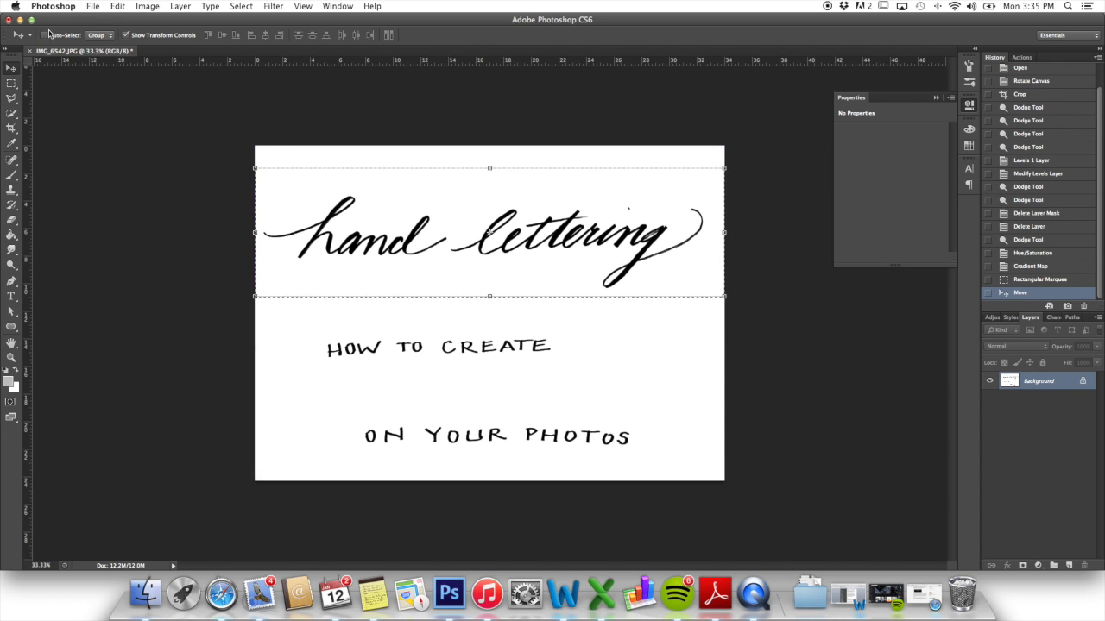
Open the raw photo DSC_8708.NEF from the 100D300S folder of the NIKON D300S card.
{"action": "left_click", "coordinate": [94, 6]}
{"action": "left_click", "coordinate": [104, 33]}
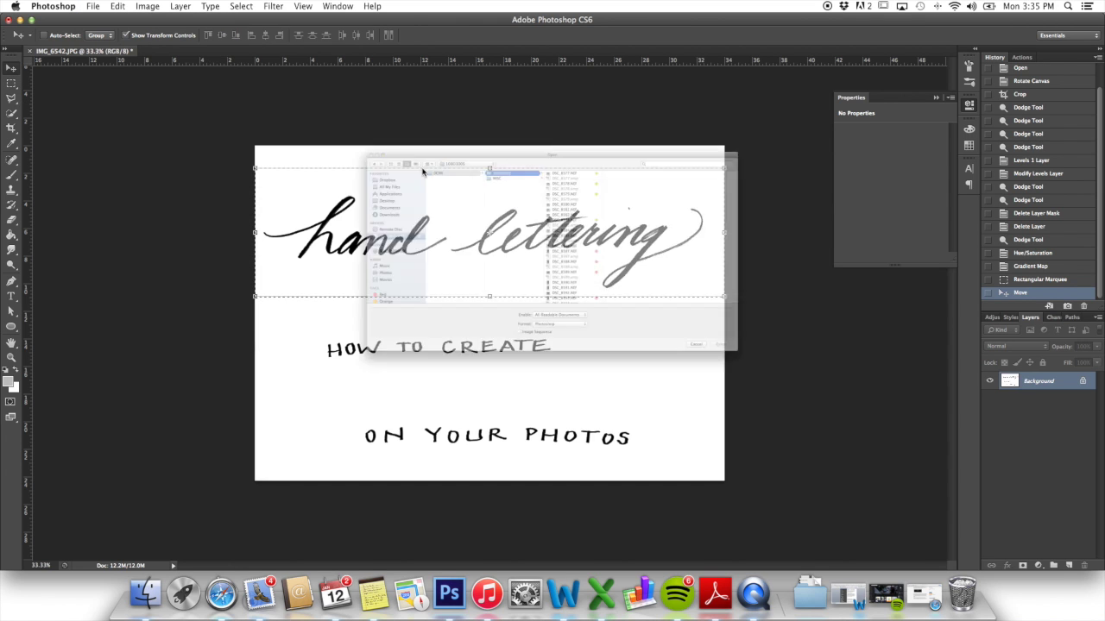
{"action": "scroll", "coordinate": [602, 257], "scroll_direction": "down", "scroll_amount": 20}
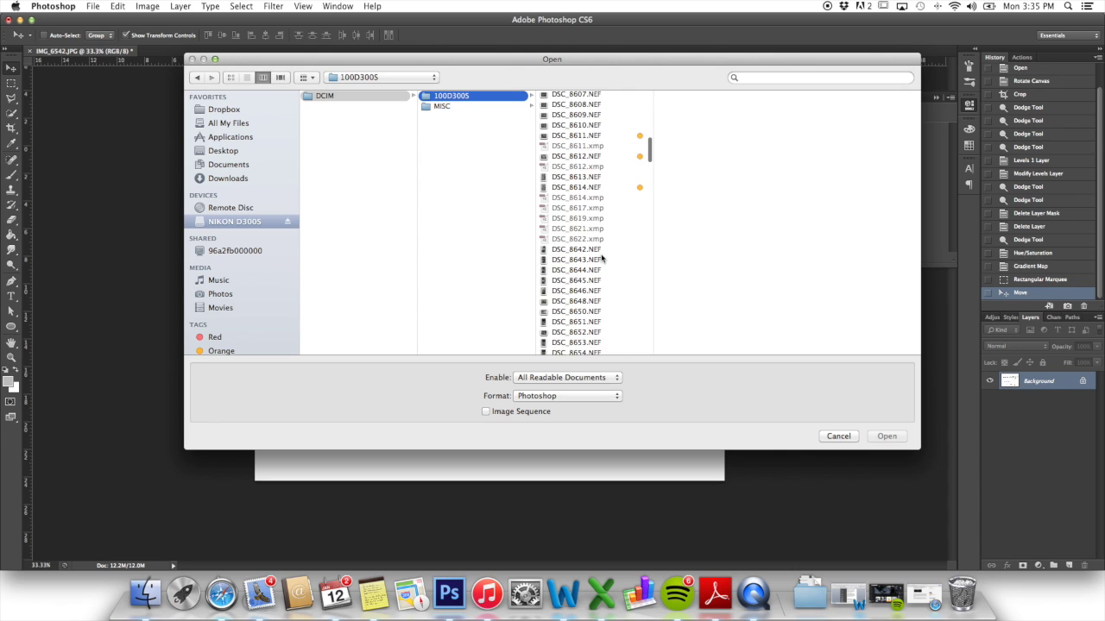
{"action": "scroll", "coordinate": [601, 258], "scroll_direction": "down", "scroll_amount": 4}
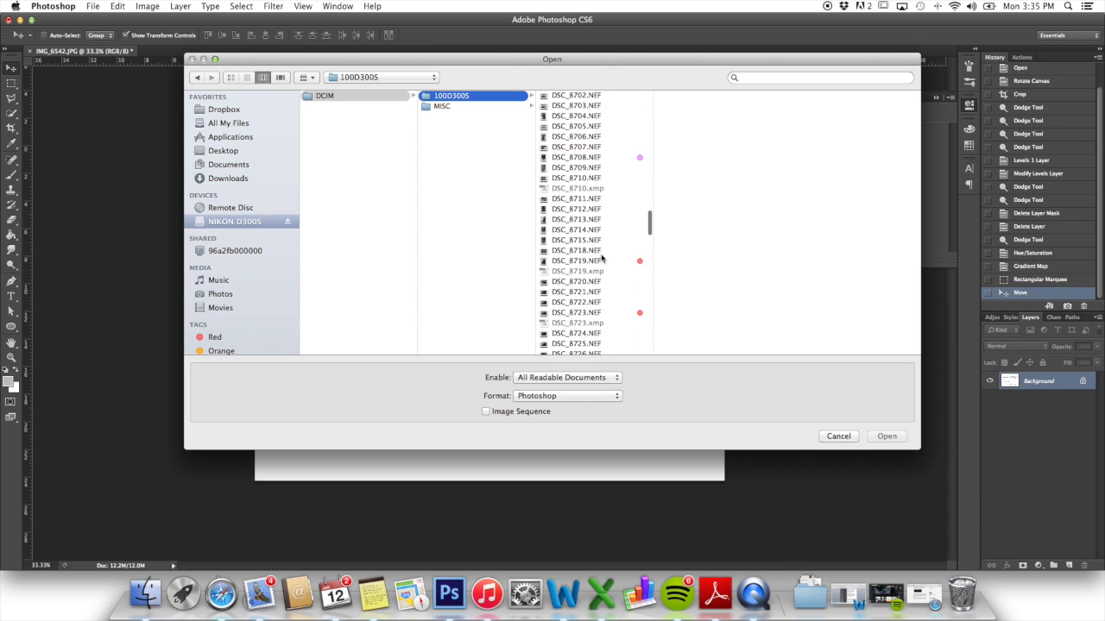
{"action": "left_click", "coordinate": [593, 161]}
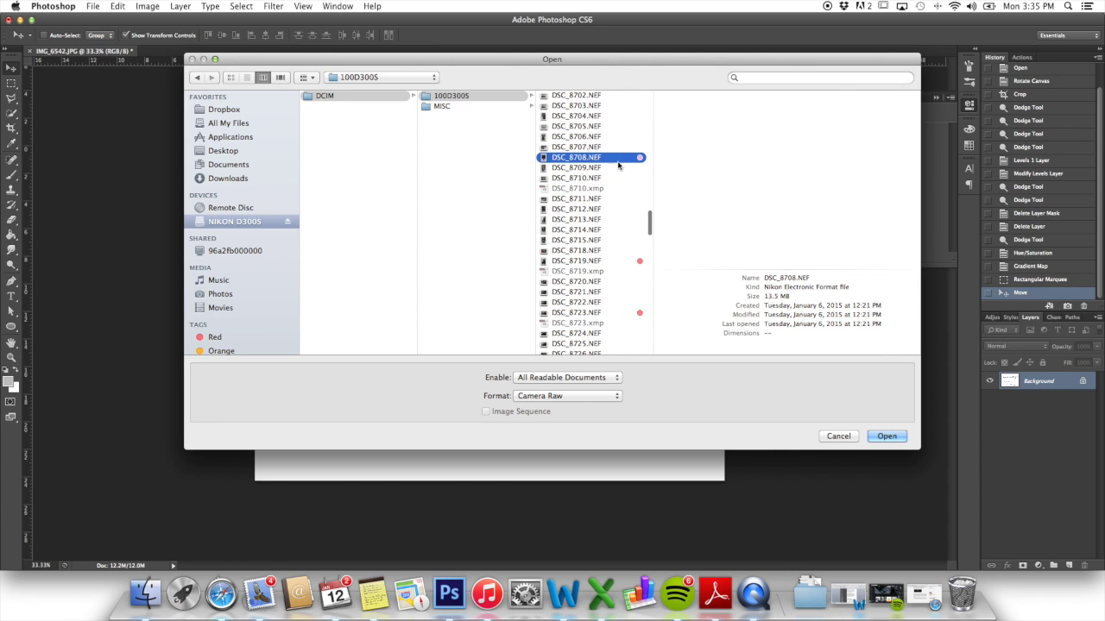
{"action": "left_click", "coordinate": [886, 436]}
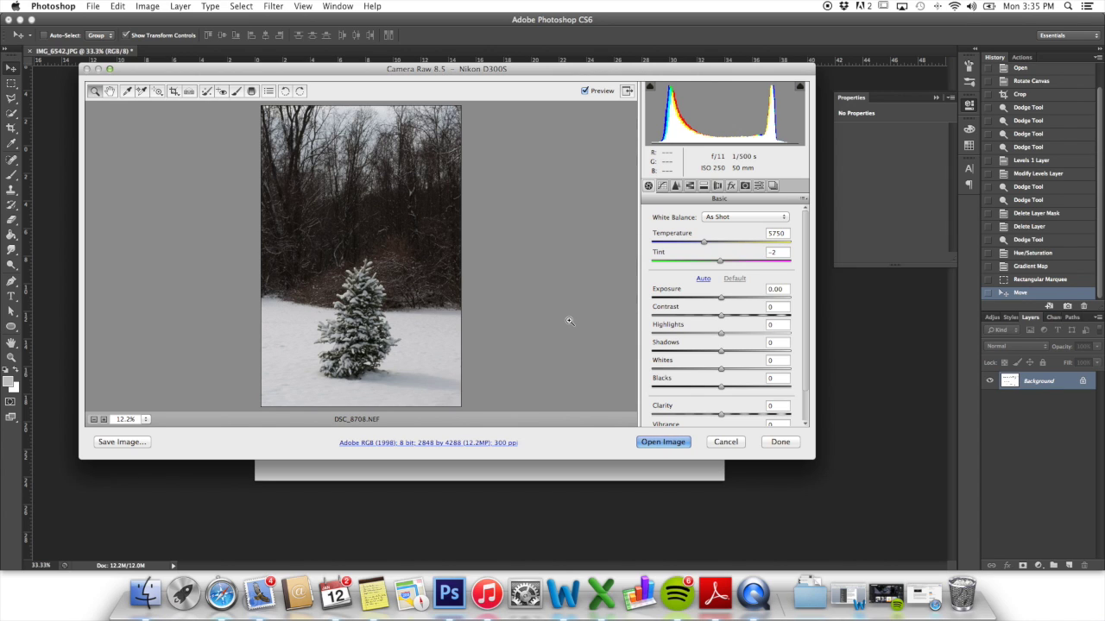
Set the photo's Exposure to +0.75, Contrast to +14 and Clarity to +12 in Camera Raw and open the image.
{"action": "mouse_move", "coordinate": [722, 298]}
{"action": "left_mouse_down"}
{"action": "mouse_move", "coordinate": [731, 299]}
{"action": "mouse_move", "coordinate": [730, 318]}
{"action": "left_mouse_up"}
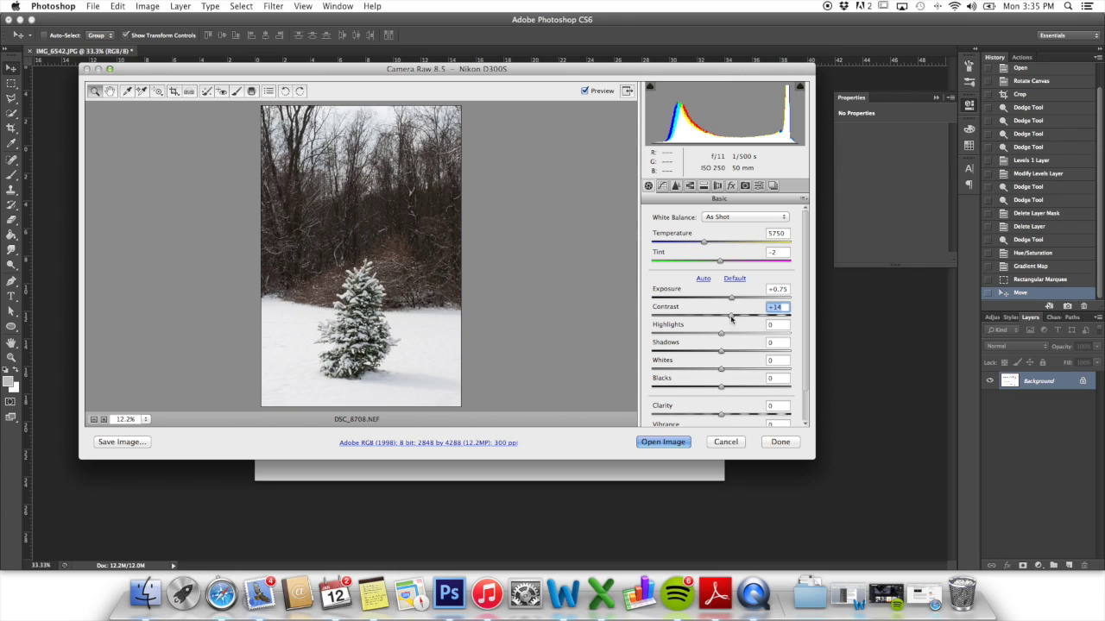
{"action": "left_click", "coordinate": [730, 416]}
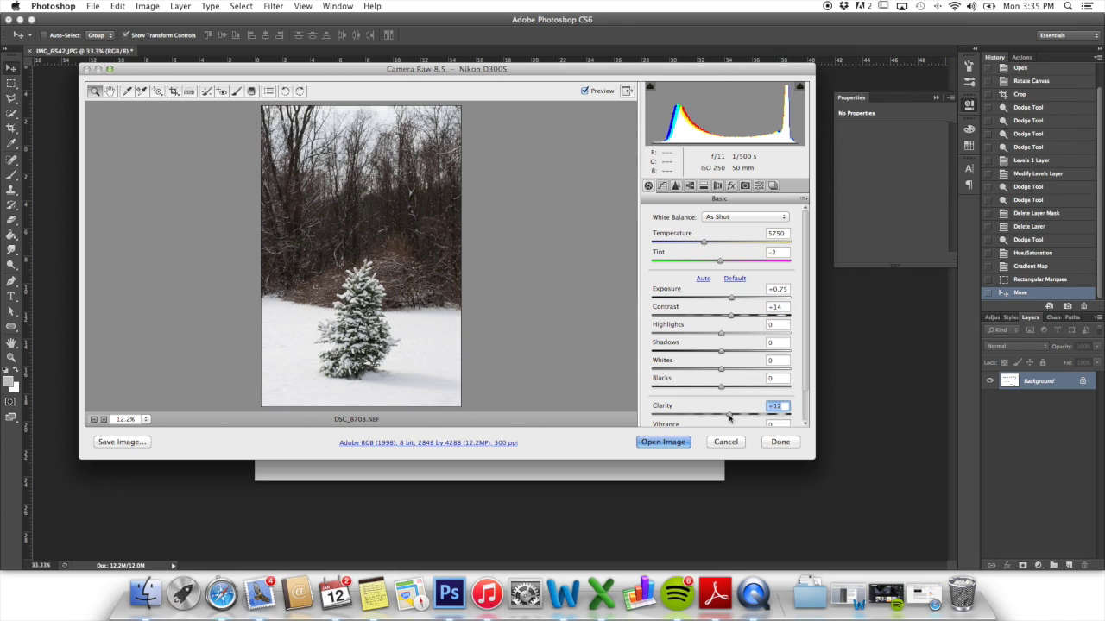
{"action": "left_click", "coordinate": [675, 442]}
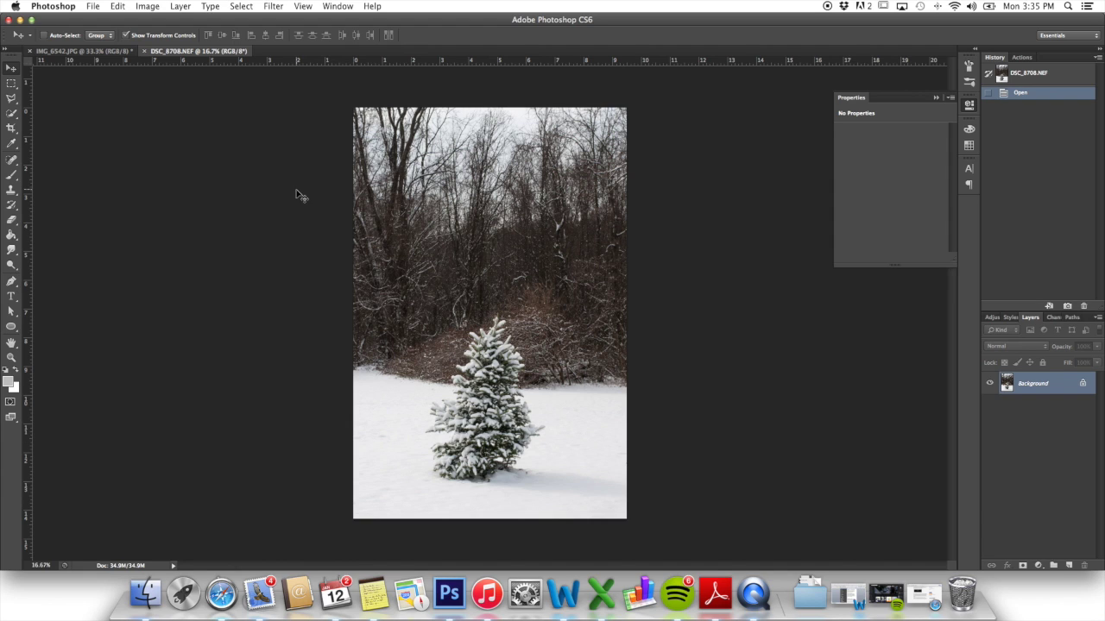
Copy the selected "hand lettering" line into the DSC_8708.NEF photo and move it up over the trees, well above the snowy fir.
{"action": "left_click", "coordinate": [118, 50]}
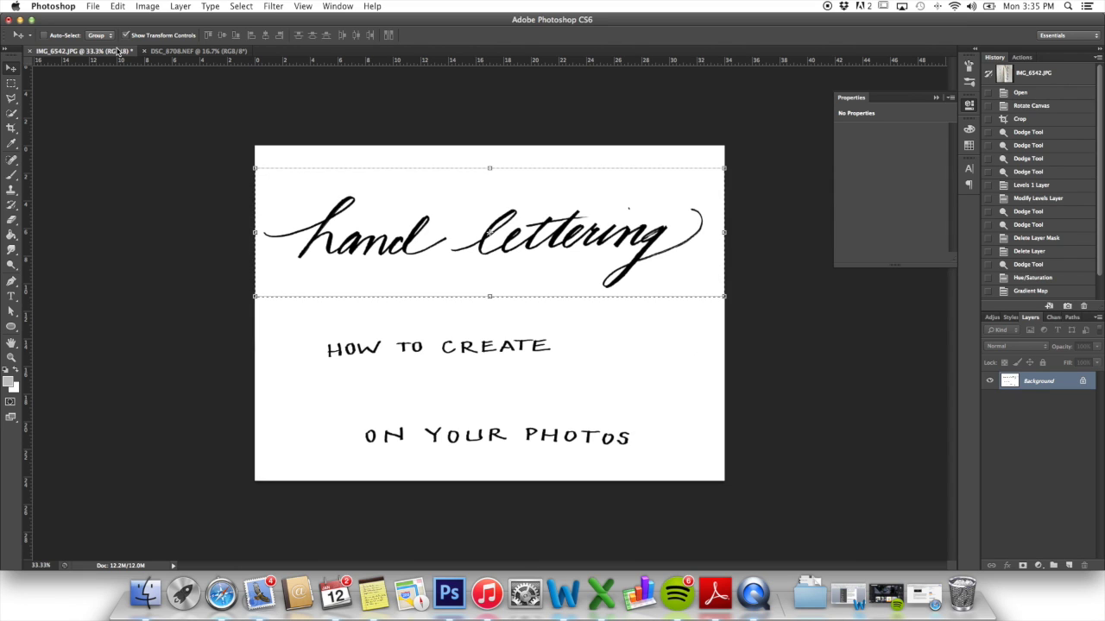
{"action": "left_click", "coordinate": [172, 51]}
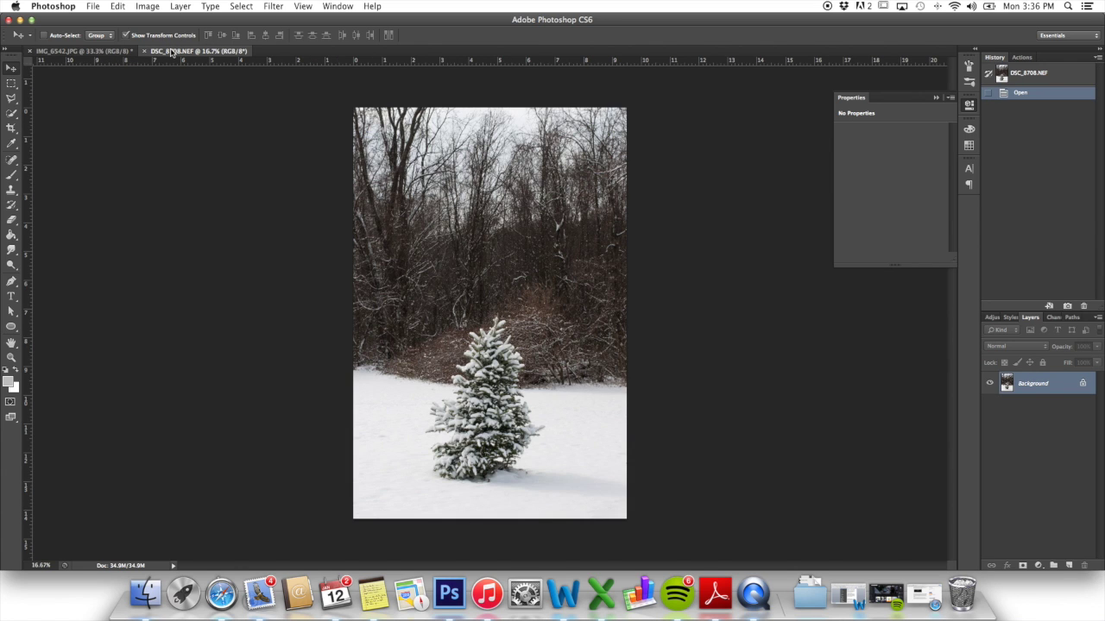
{"action": "key", "text": "super+v"}
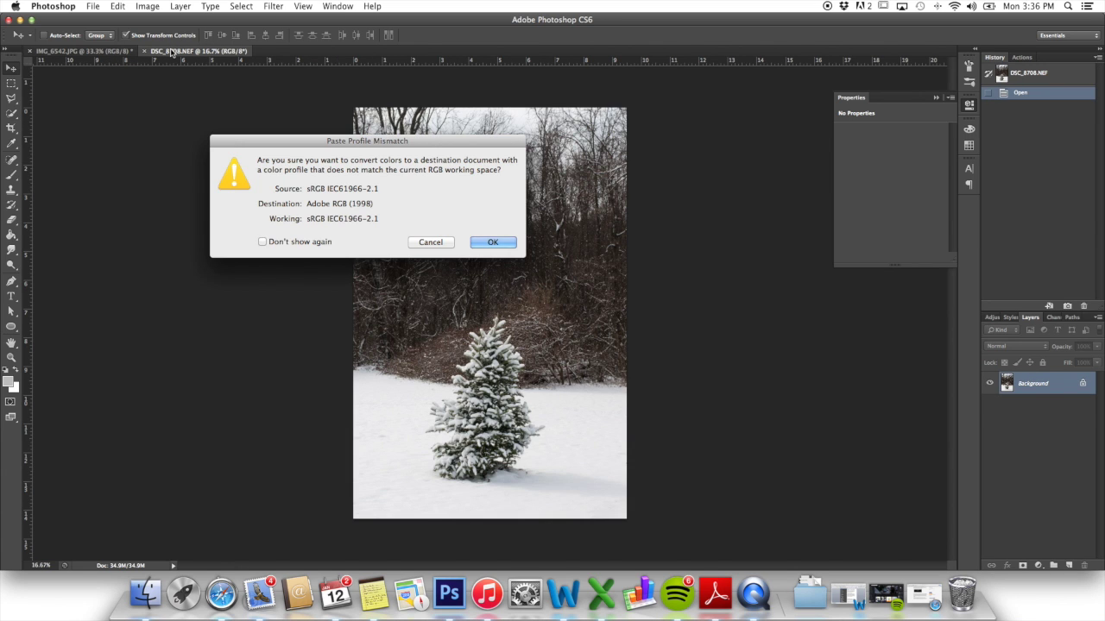
{"action": "key", "text": "Return"}
{"action": "left_click_drag", "start_coordinate": [470, 295], "coordinate": [469, 210]}
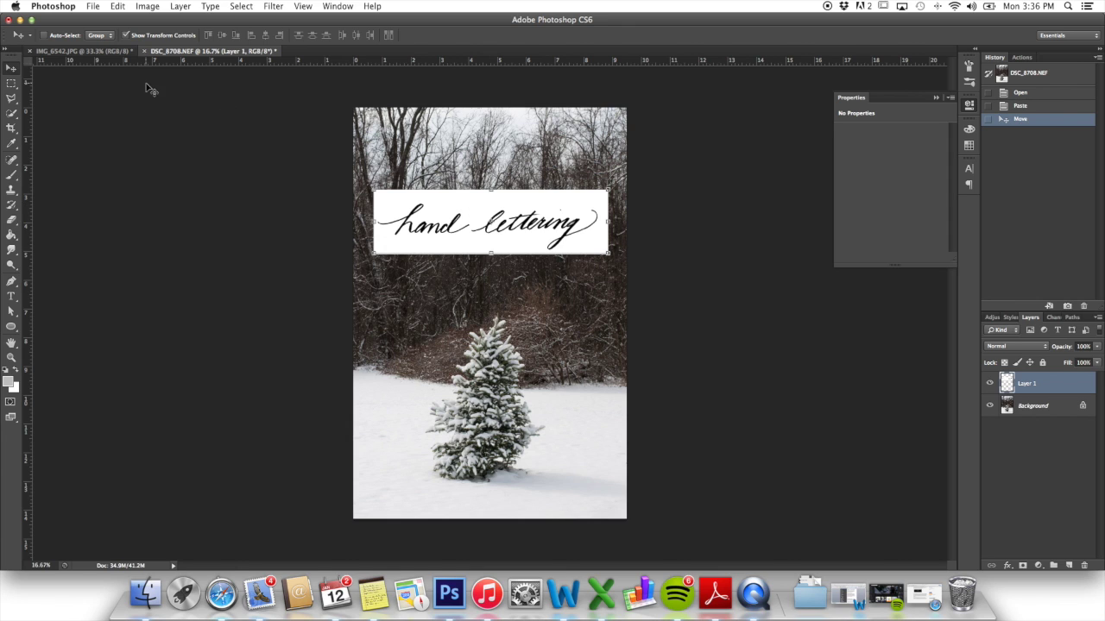
Copy the "HOW TO CREATE" line from IMG_6542.JPG into the photo and place it centred just above "hand lettering".
{"action": "left_click", "coordinate": [117, 51]}
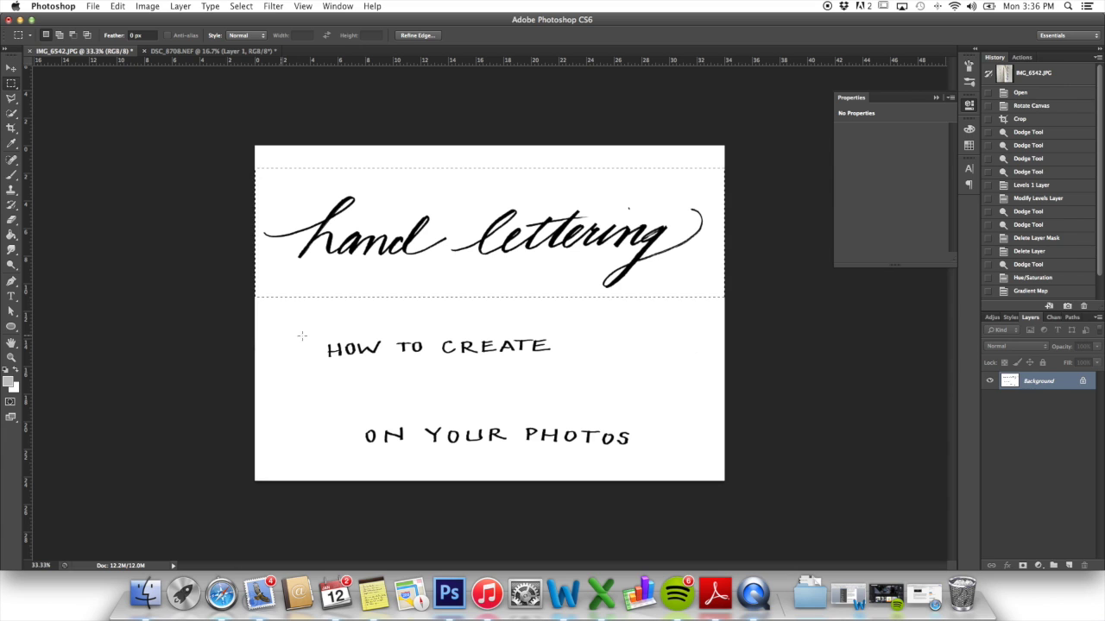
{"action": "left_click_drag", "start_coordinate": [321, 328], "coordinate": [556, 366]}
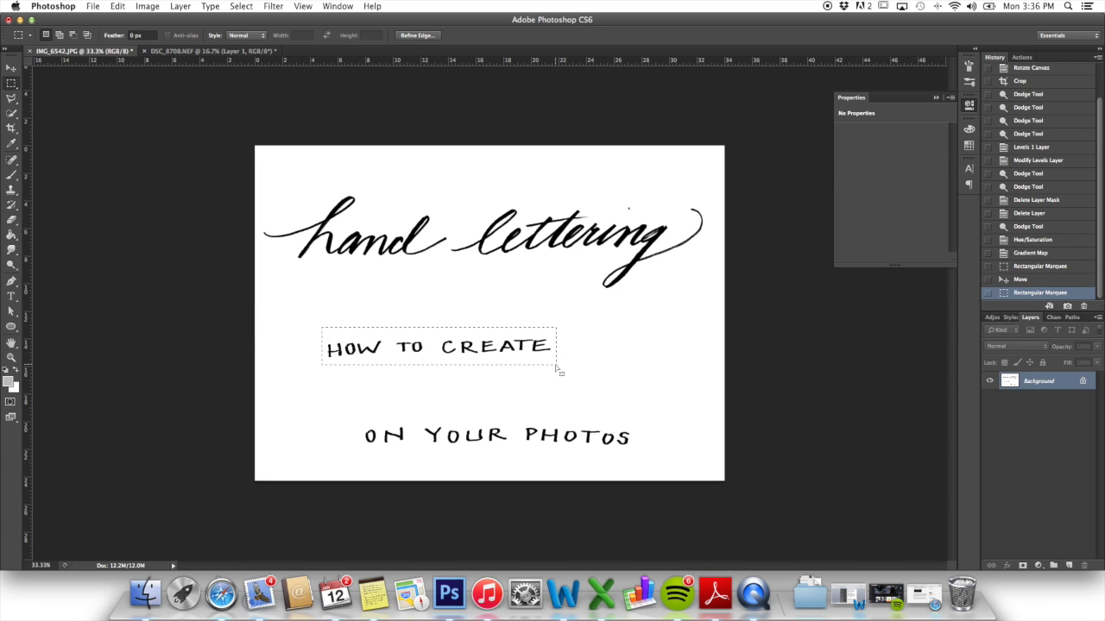
{"action": "left_click", "coordinate": [164, 52]}
{"action": "key", "text": "super+v"}
{"action": "key", "text": "Return"}
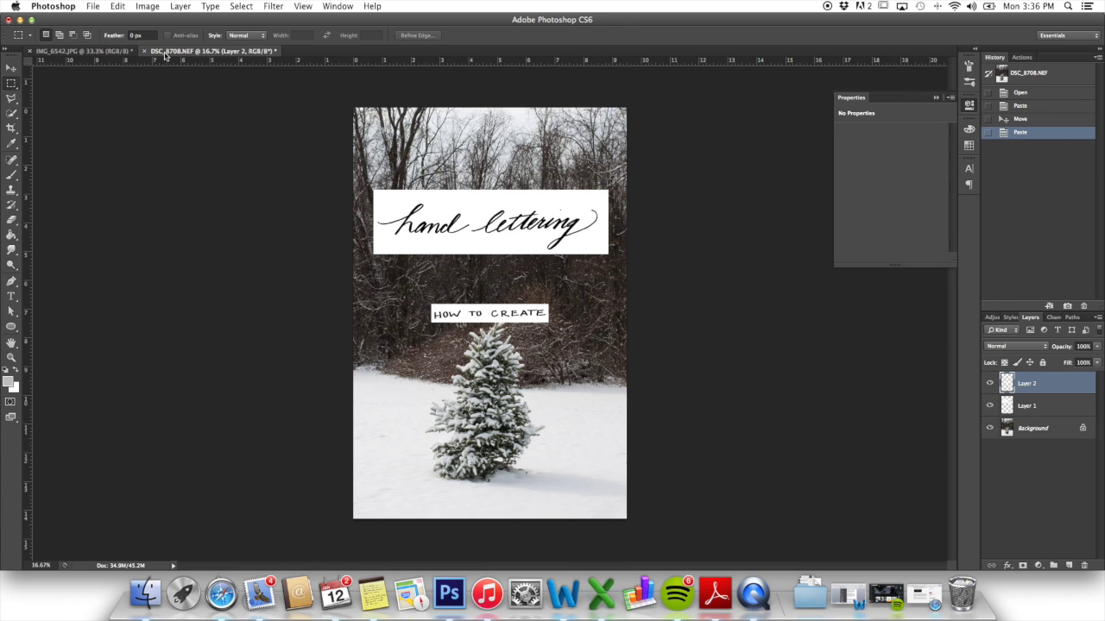
{"action": "left_click", "coordinate": [12, 70]}
{"action": "left_click_drag", "start_coordinate": [521, 316], "coordinate": [514, 171]}
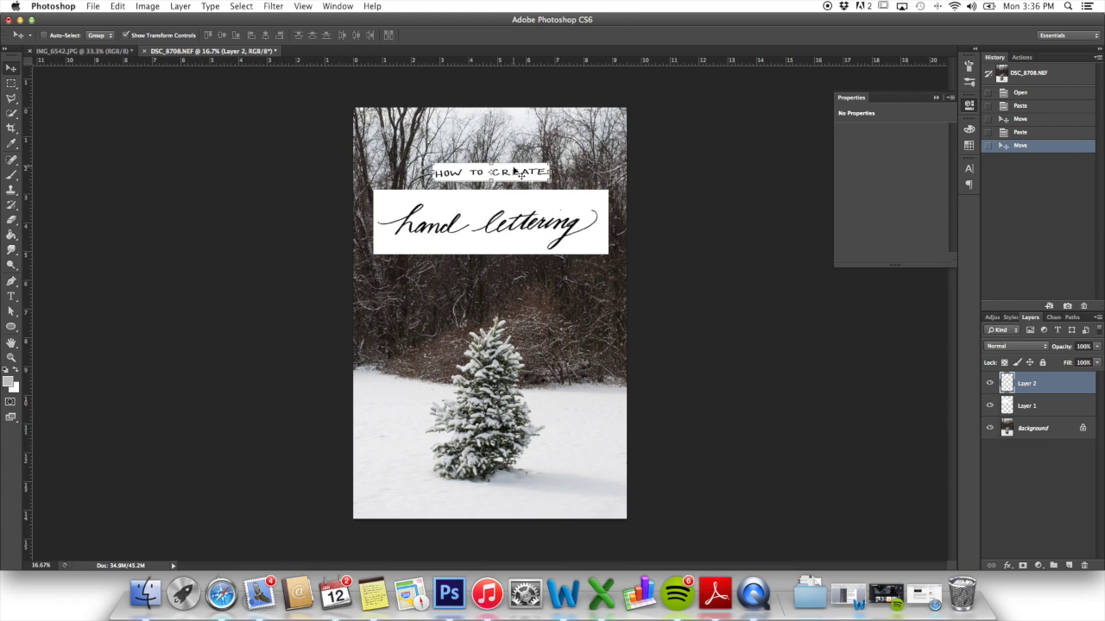
Copy the "ON YOUR PHOTOS" line from IMG_6542.JPG into the photo and place it centred just below "hand lettering".
{"action": "left_click", "coordinate": [102, 53]}
{"action": "key", "text": "m"}
{"action": "left_click_drag", "start_coordinate": [359, 418], "coordinate": [636, 457]}
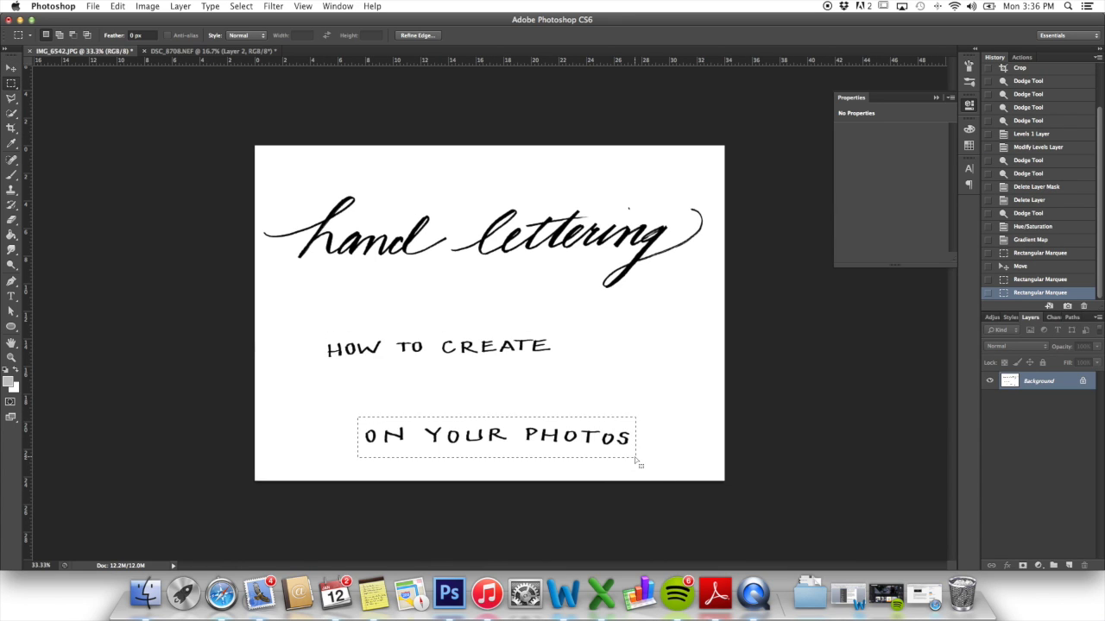
{"action": "key", "text": "ctrl+c"}
{"action": "left_click", "coordinate": [190, 52]}
{"action": "key", "text": "ctrl+v"}
{"action": "key", "text": "Return"}
{"action": "left_click", "coordinate": [11, 66]}
{"action": "left_click_drag", "start_coordinate": [455, 313], "coordinate": [458, 280]}
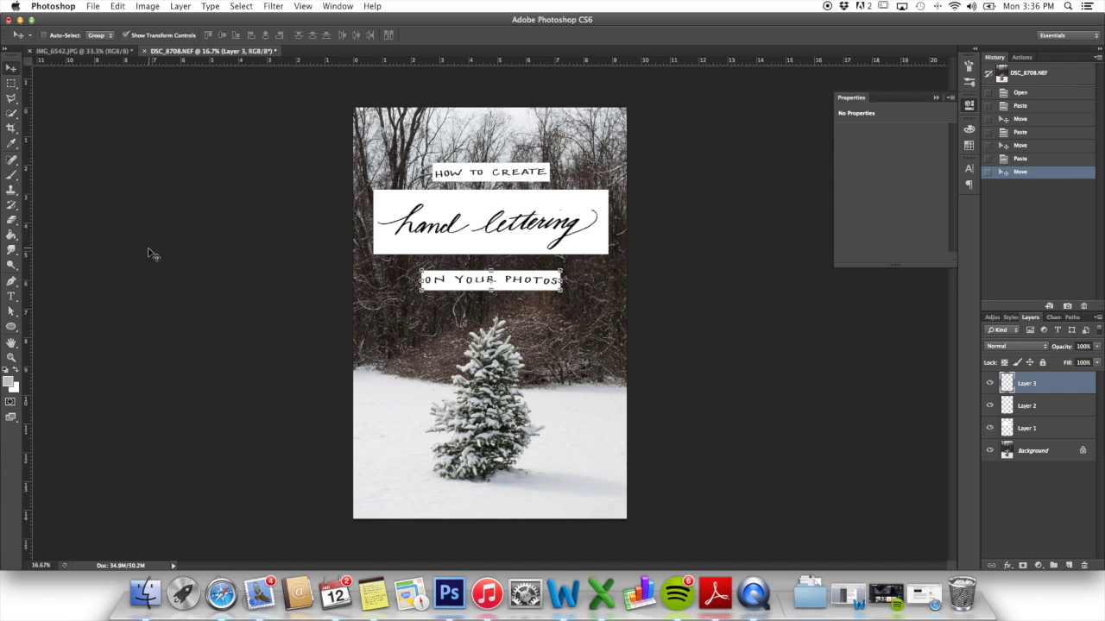
Select the white background around "HOW TO CREATE" on Layer 2 using the Quick Selection tool with a 30 px brush.
{"action": "left_click", "coordinate": [12, 115]}
{"action": "key", "text": "super+equal"}
{"action": "key", "text": "super+equal"}
{"action": "key", "text": "super+equal"}
{"action": "key", "text": "super+equal"}
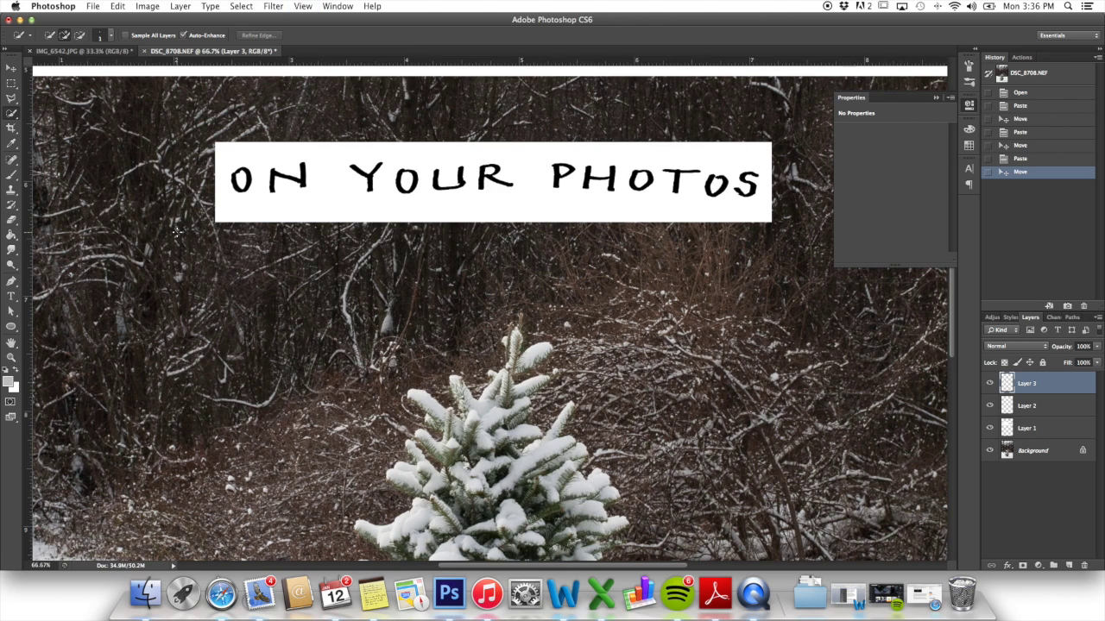
{"action": "scroll", "coordinate": [772, 341], "scroll_direction": "up", "scroll_amount": 10}
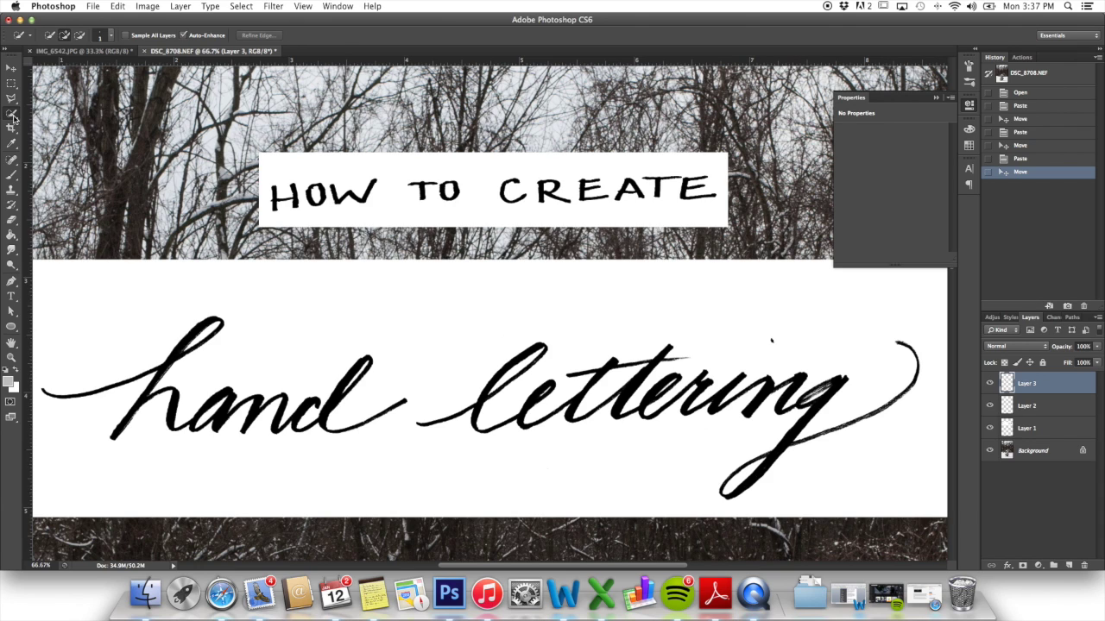
{"action": "left_click", "coordinate": [310, 166]}
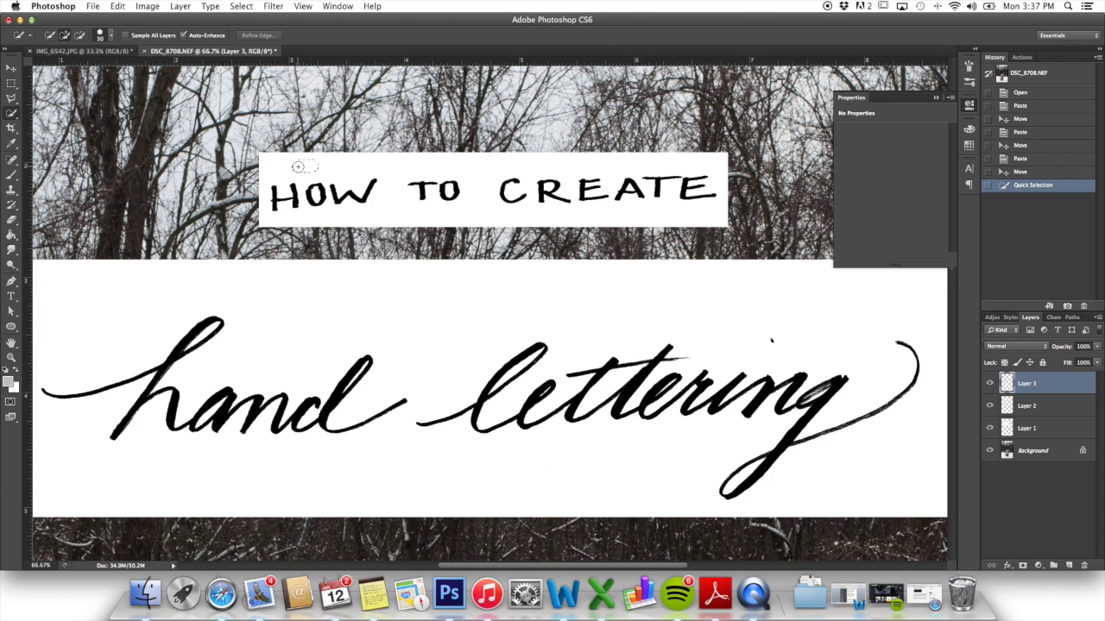
{"action": "left_click", "coordinate": [672, 259]}
{"action": "left_click", "coordinate": [1047, 409]}
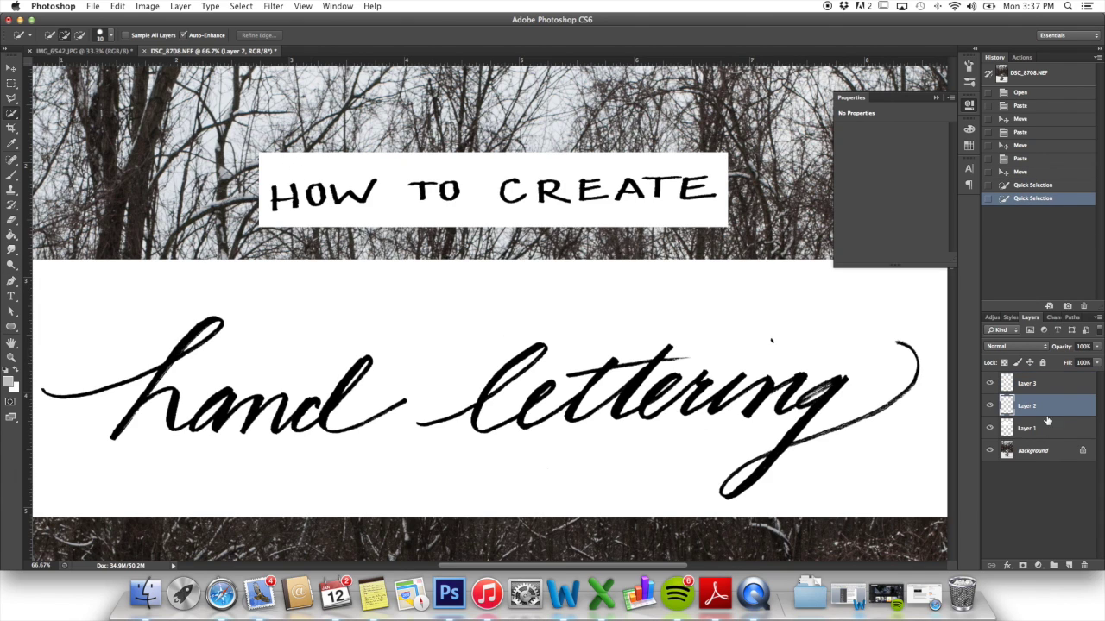
{"action": "mouse_move", "coordinate": [393, 166]}
{"action": "left_mouse_down"}
{"action": "mouse_move", "coordinate": [363, 148]}
{"action": "mouse_move", "coordinate": [258, 149]}
{"action": "mouse_move", "coordinate": [269, 170]}
{"action": "mouse_move", "coordinate": [248, 179]}
{"action": "mouse_move", "coordinate": [276, 230]}
{"action": "left_mouse_up"}
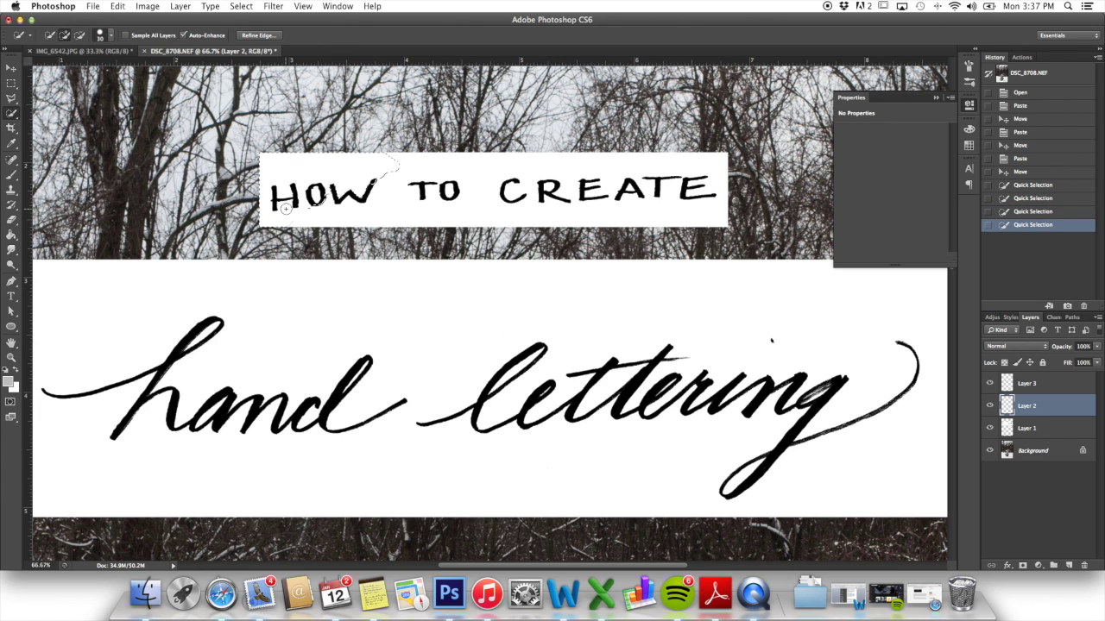
{"action": "mouse_move", "coordinate": [281, 216]}
{"action": "left_mouse_down"}
{"action": "mouse_move", "coordinate": [744, 188]}
{"action": "mouse_move", "coordinate": [733, 213]}
{"action": "mouse_move", "coordinate": [716, 154]}
{"action": "mouse_move", "coordinate": [615, 155]}
{"action": "mouse_move", "coordinate": [724, 203]}
{"action": "mouse_move", "coordinate": [726, 223]}
{"action": "mouse_move", "coordinate": [623, 219]}
{"action": "mouse_move", "coordinate": [692, 204]}
{"action": "mouse_move", "coordinate": [706, 173]}
{"action": "left_mouse_up"}
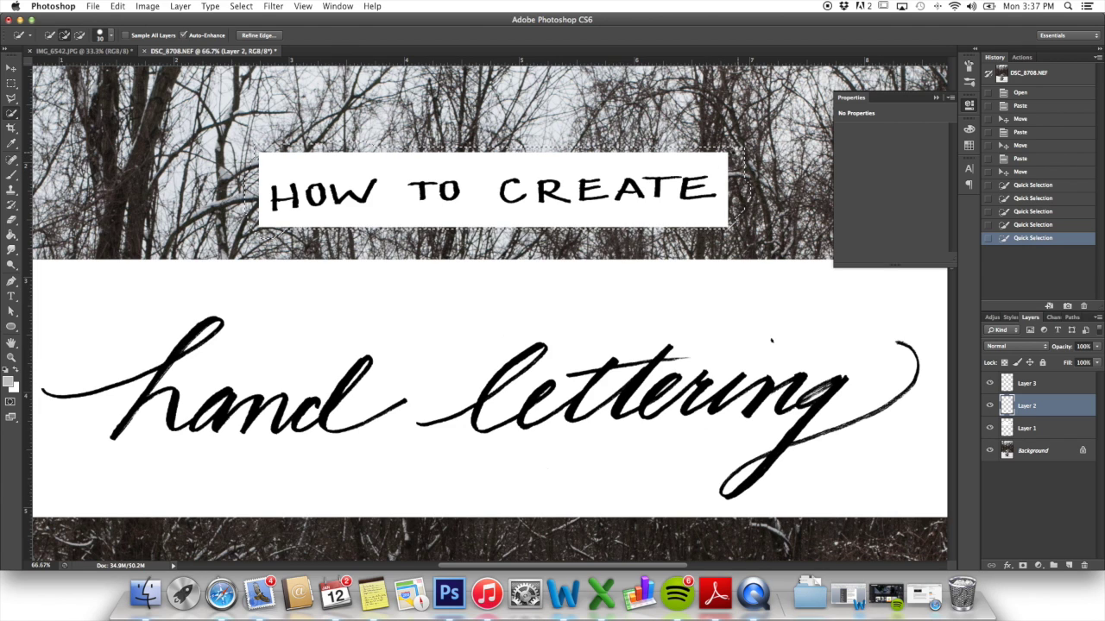
{"action": "left_click", "coordinate": [287, 188]}
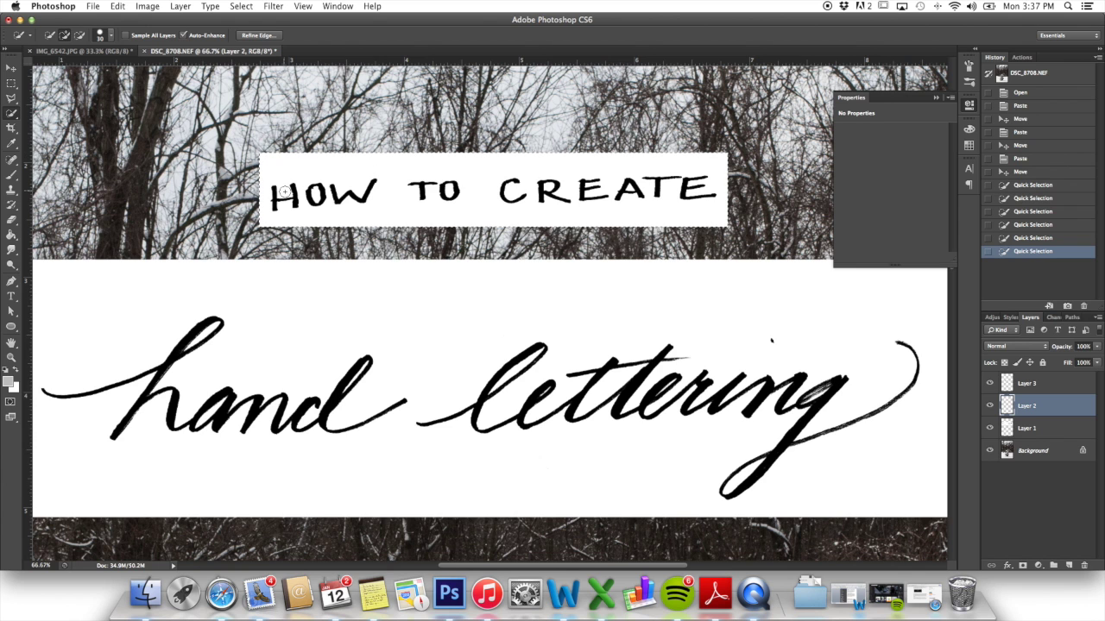
Subtract the H of "HOW" from the selection with the Quick Selection brush reduced to 10 px.
{"action": "key", "text": "super+0"}
{"action": "key", "text": "super+equal"}
{"action": "key", "text": "super+equal"}
{"action": "scroll", "coordinate": [284, 190], "scroll_direction": "up", "scroll_amount": 5}
{"action": "scroll", "coordinate": [284, 191], "scroll_direction": "left", "scroll_amount": 5}
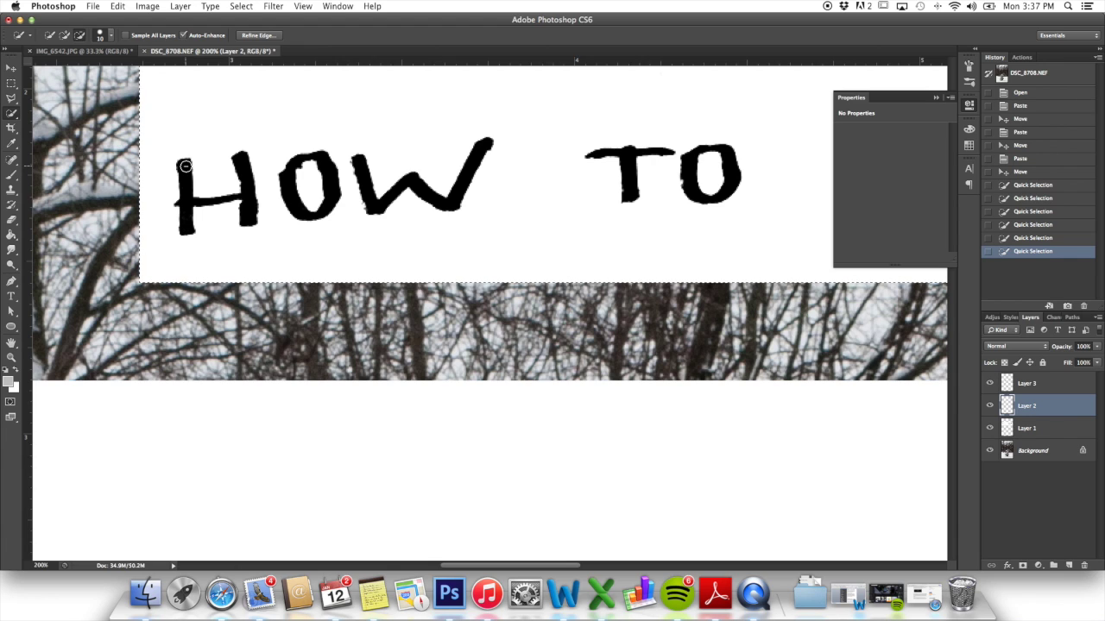
{"action": "left_click", "coordinate": [184, 220], "text": "alt"}
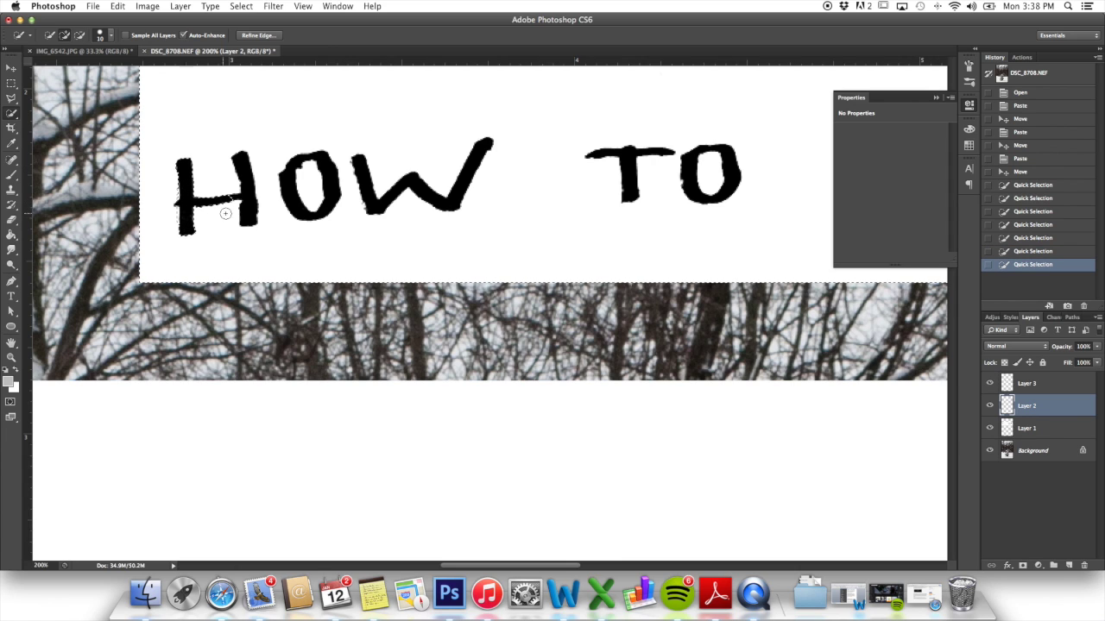
{"action": "left_click", "coordinate": [242, 156], "text": "alt"}
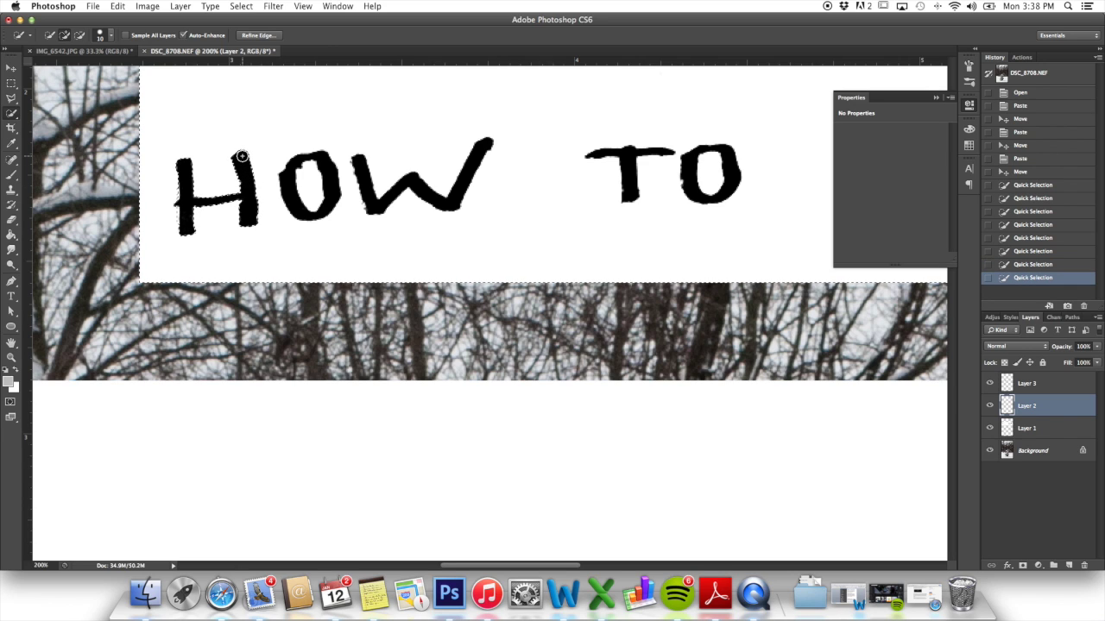
Subtract the O and W of "HOW" from the selection, reducing the brush to 7 px for the W.
{"action": "left_click_drag", "start_coordinate": [322, 158], "coordinate": [321, 204]}
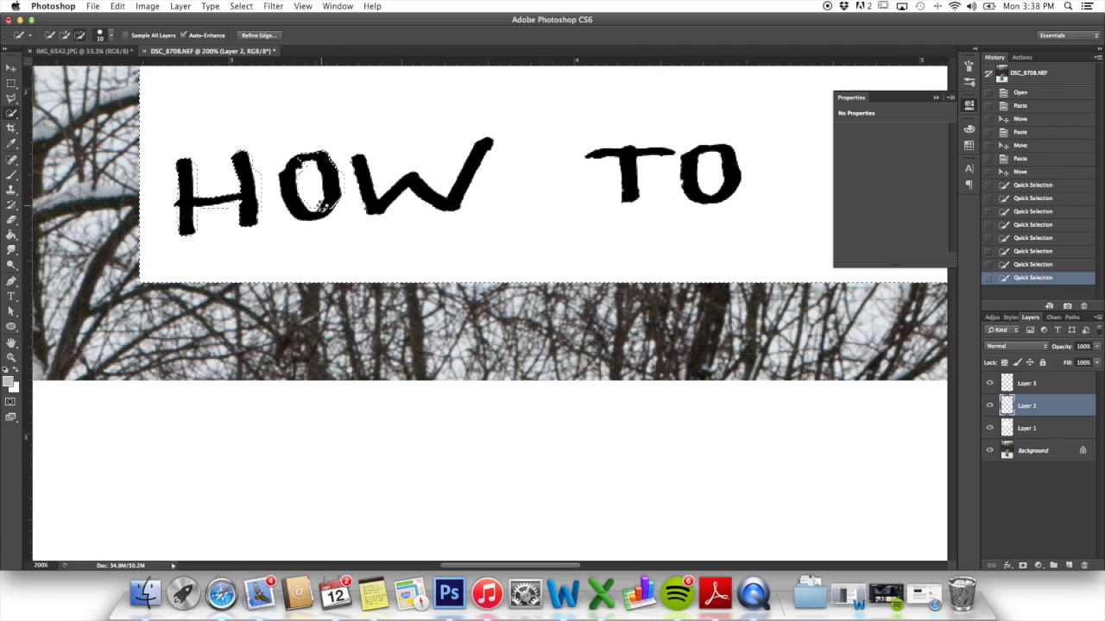
{"action": "left_click", "coordinate": [298, 211]}
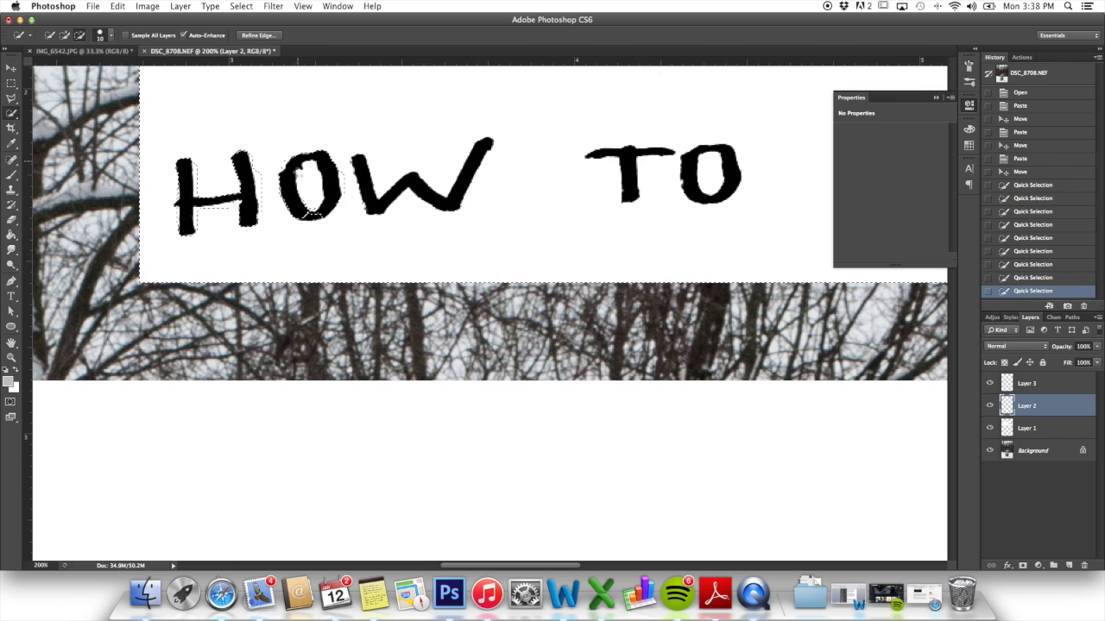
{"action": "left_click", "coordinate": [309, 211]}
{"action": "left_click", "coordinate": [337, 190]}
{"action": "left_click", "coordinate": [359, 166]}
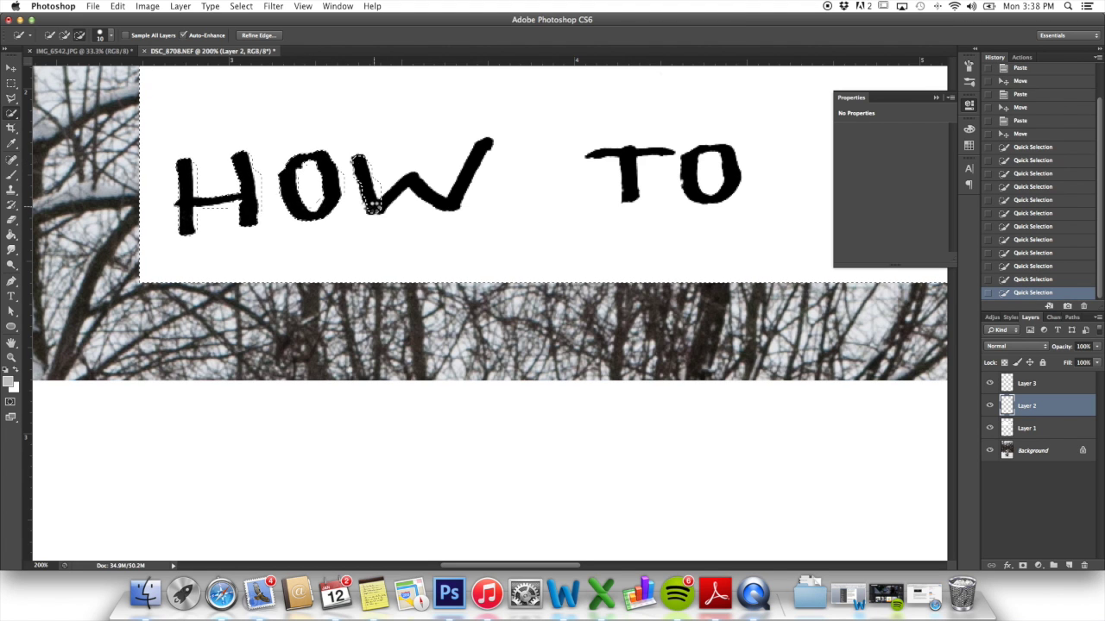
{"action": "left_click_drag", "start_coordinate": [372, 206], "coordinate": [485, 142]}
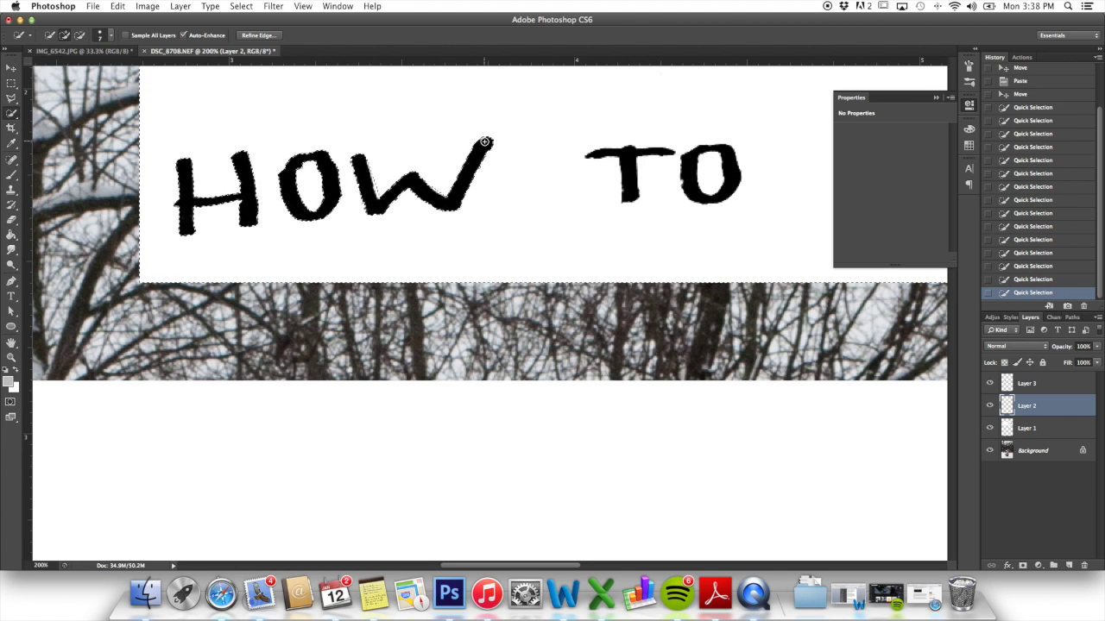
Subtract the T and O of "TO" from the Quick Selection, following the letter strokes.
{"action": "mouse_move", "coordinate": [661, 150]}
{"action": "left_mouse_down"}
{"action": "mouse_move", "coordinate": [630, 158]}
{"action": "mouse_move", "coordinate": [629, 185]}
{"action": "left_mouse_up"}
{"action": "left_click", "coordinate": [594, 154]}
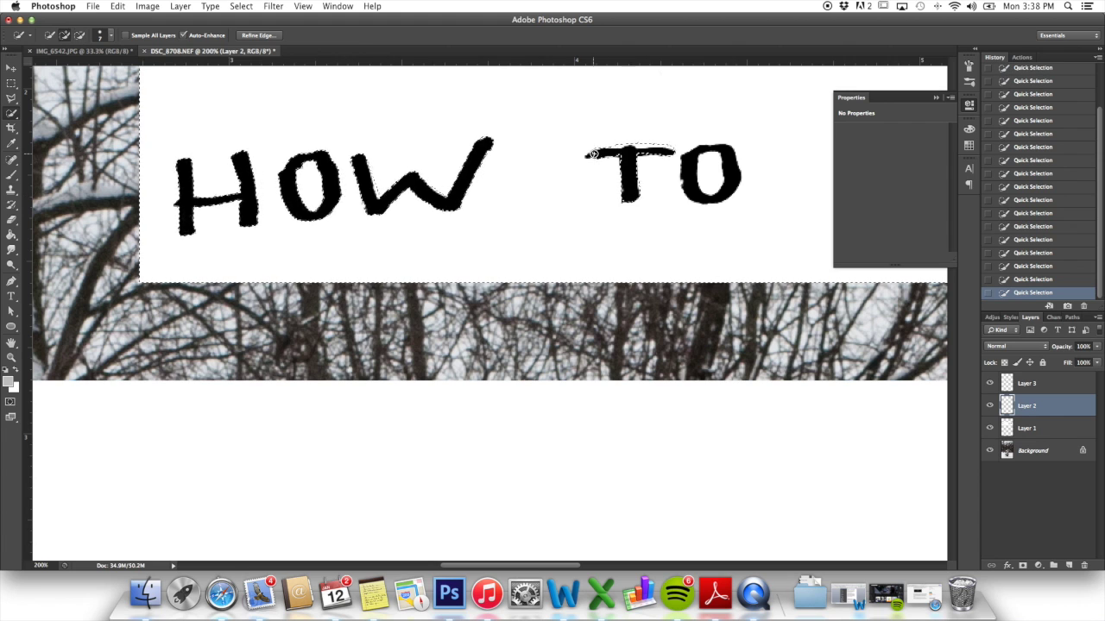
{"action": "left_click", "coordinate": [614, 154]}
{"action": "mouse_move", "coordinate": [613, 153]}
{"action": "left_mouse_down"}
{"action": "mouse_move", "coordinate": [692, 164]}
{"action": "mouse_move", "coordinate": [599, 153]}
{"action": "left_mouse_up"}
{"action": "left_click", "coordinate": [705, 199]}
{"action": "mouse_move", "coordinate": [704, 200]}
{"action": "left_mouse_down"}
{"action": "mouse_move", "coordinate": [703, 147]}
{"action": "mouse_move", "coordinate": [690, 177]}
{"action": "left_mouse_up"}
Subtract the letters of "CREATE" from the Quick Selection on Layer 2 with the brush at 5 px.
{"action": "scroll", "coordinate": [690, 177], "scroll_direction": "right", "scroll_amount": 5}
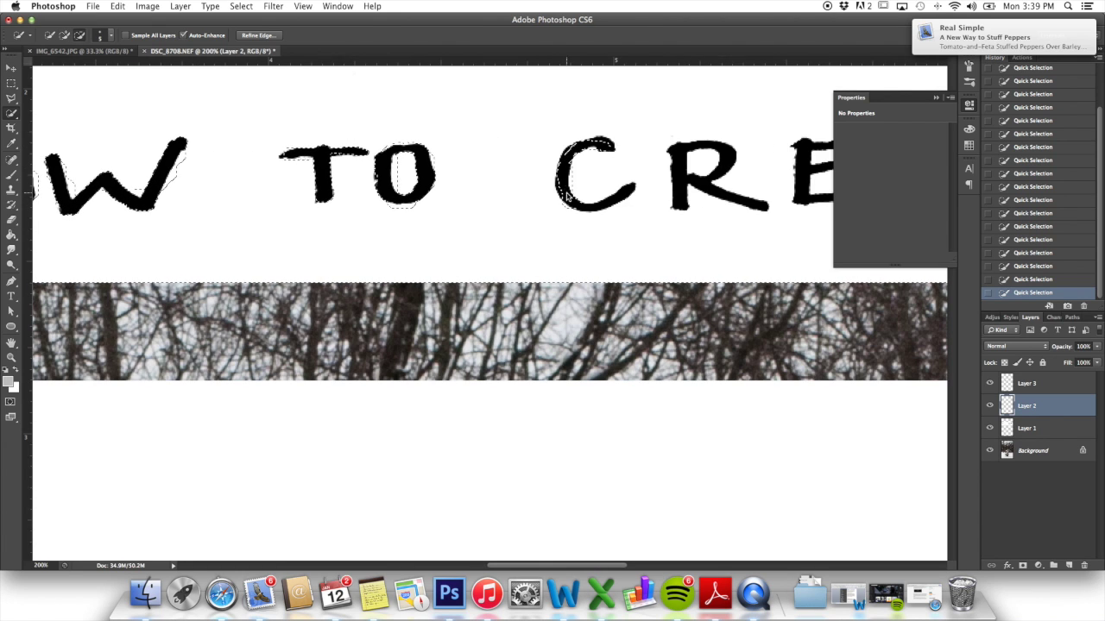
{"action": "left_click", "coordinate": [595, 142], "text": "alt"}
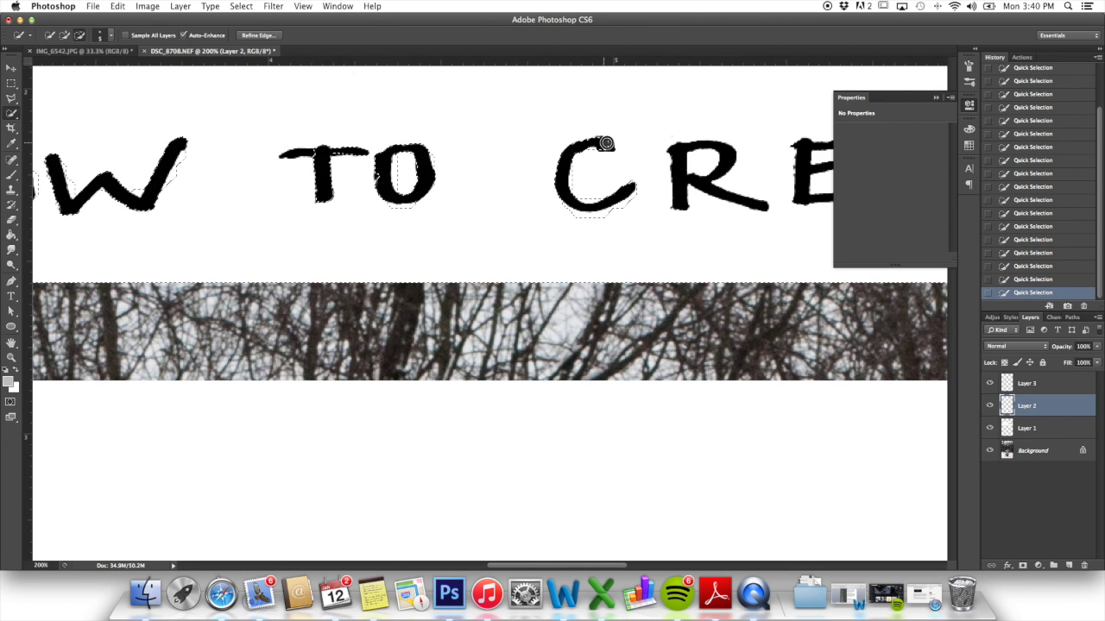
{"action": "left_click", "coordinate": [679, 183]}
{"action": "left_click", "coordinate": [679, 199], "text": "alt"}
{"action": "scroll", "coordinate": [665, 145], "scroll_direction": "right", "scroll_amount": 3}
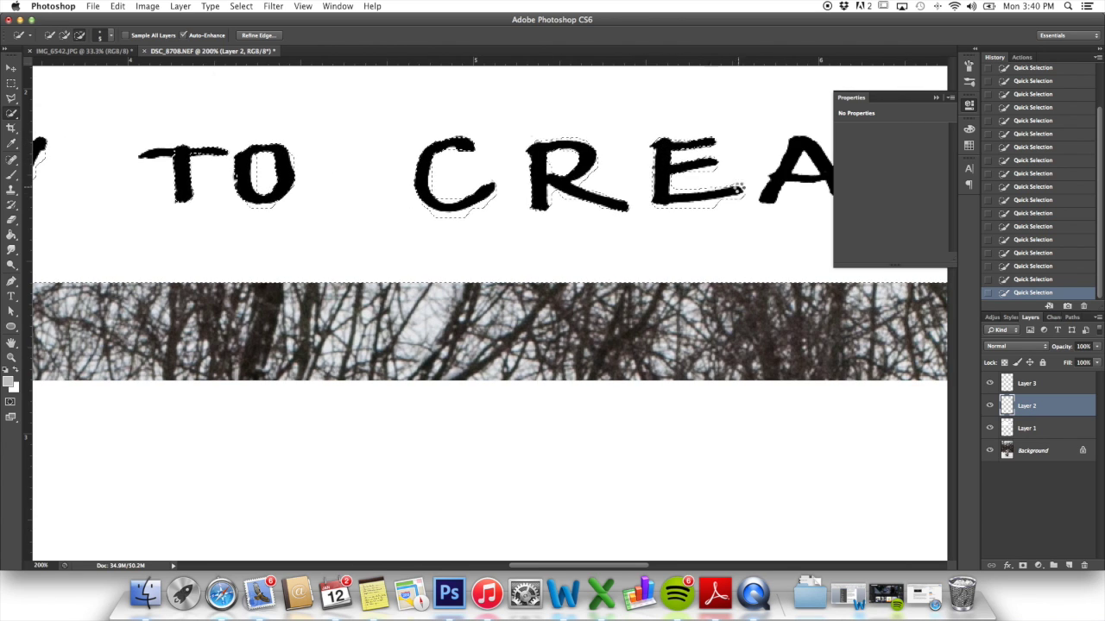
{"action": "scroll", "coordinate": [589, 195], "scroll_direction": "right", "scroll_amount": 5}
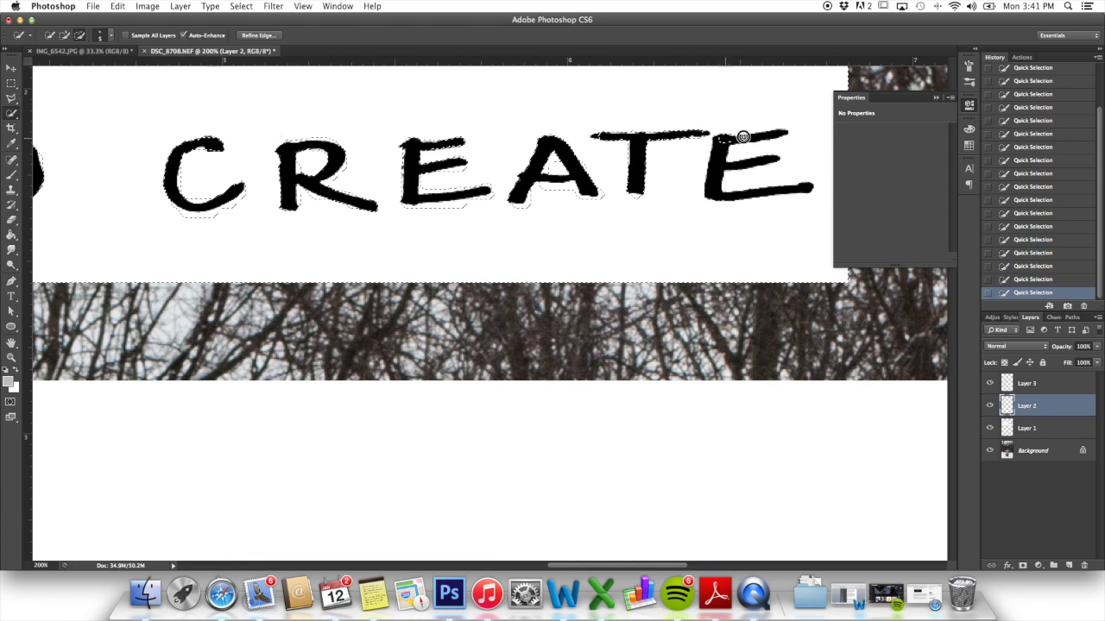
{"action": "left_click", "coordinate": [776, 160], "text": "alt"}
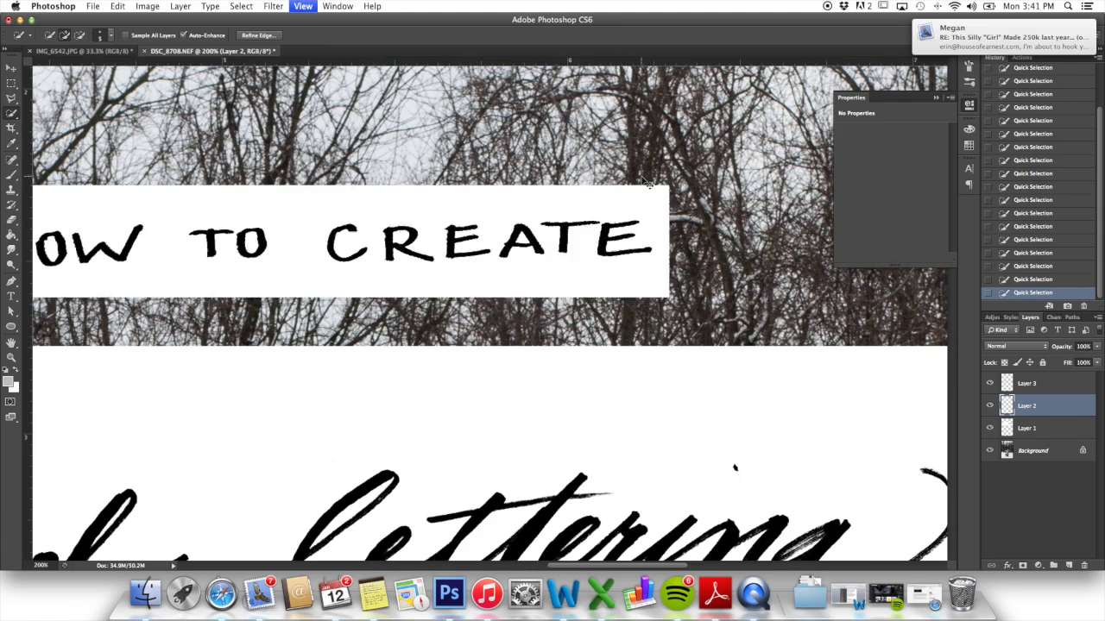
Cut the selected white background from around "HOW TO CREATE" on Layer 2.
{"action": "key", "text": "super+minus"}
{"action": "key", "text": "super+minus"}
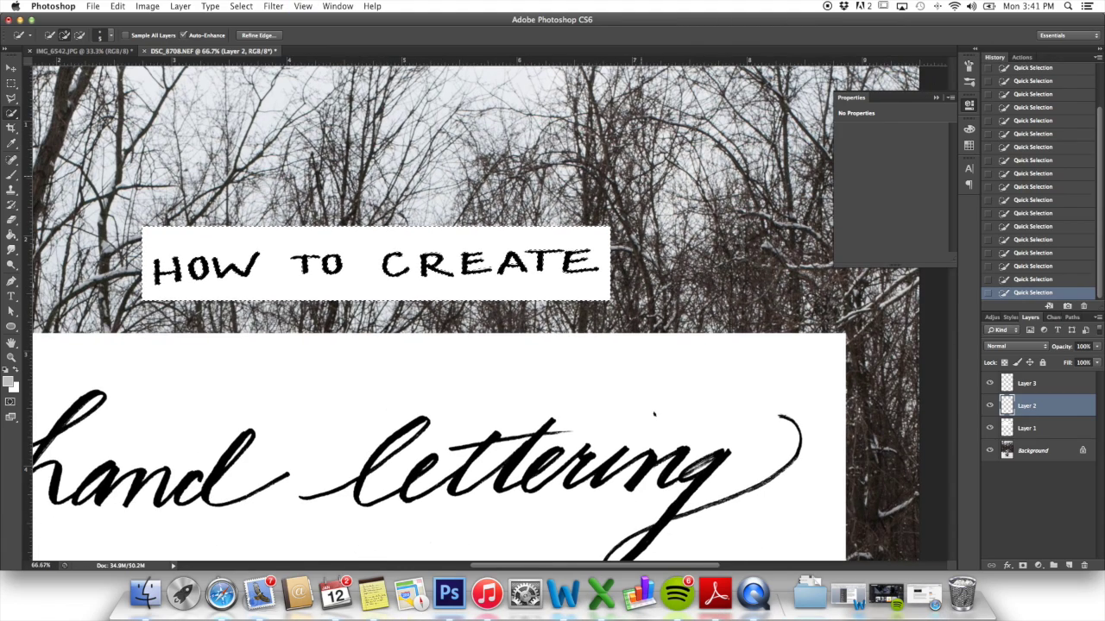
{"action": "key", "text": "super+x"}
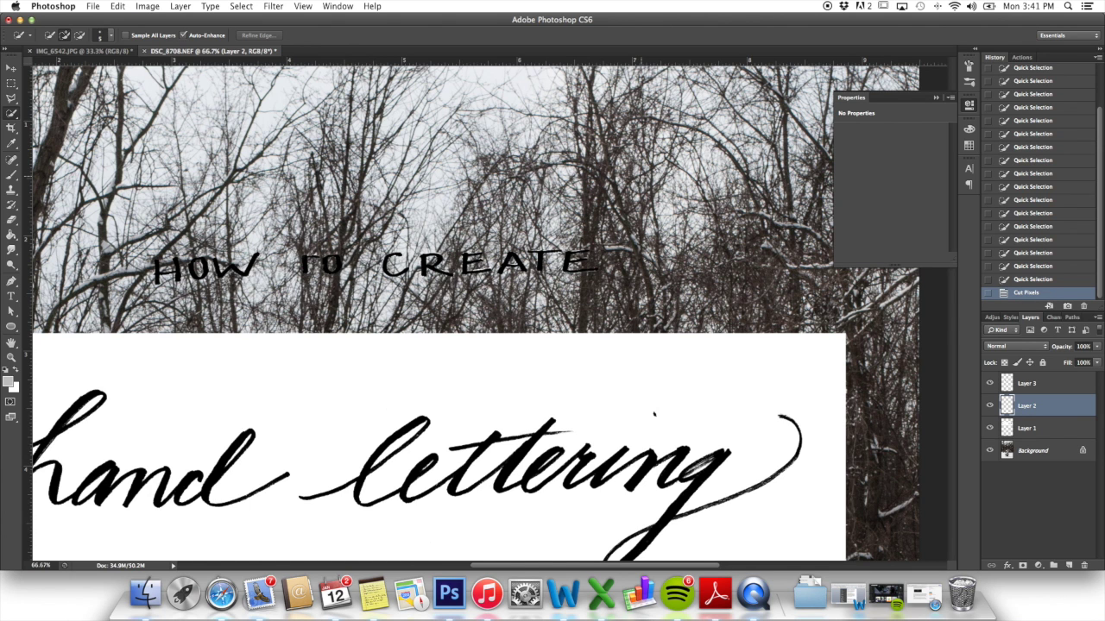
{"action": "scroll", "coordinate": [190, 490], "scroll_direction": "left", "scroll_amount": 5}
{"action": "scroll", "coordinate": [190, 490], "scroll_direction": "down", "scroll_amount": 4}
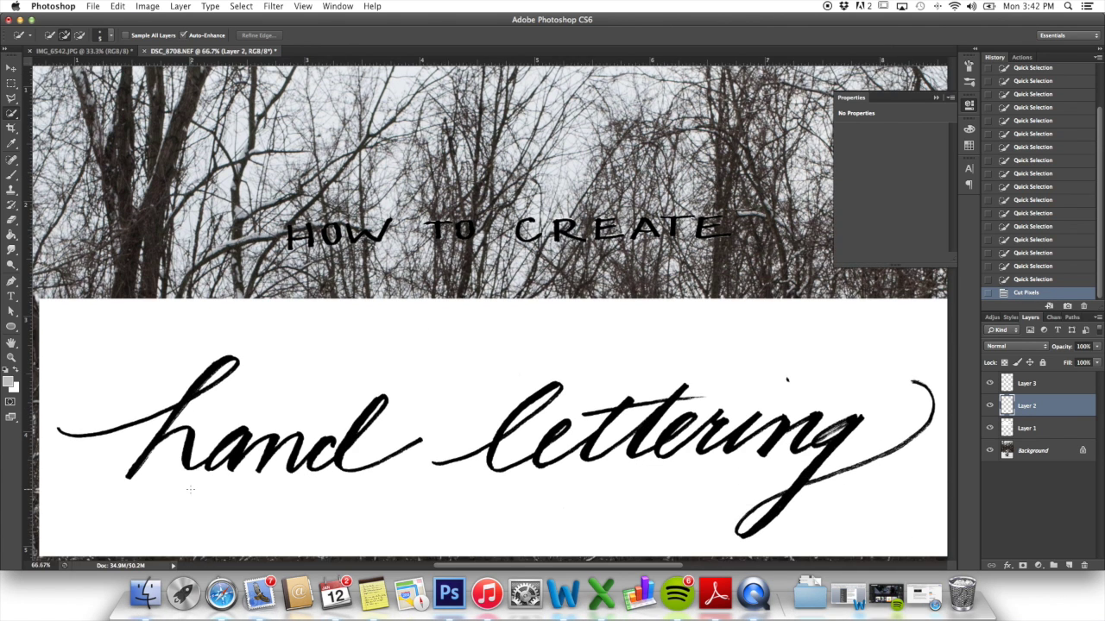
{"action": "key", "text": "super+minus"}
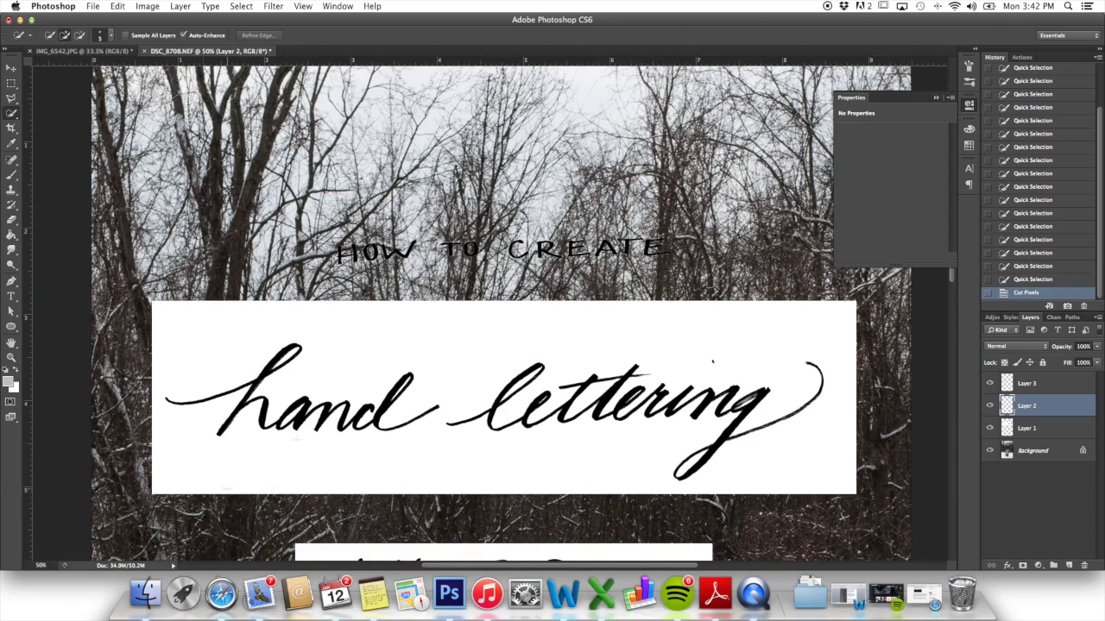
{"action": "scroll", "coordinate": [501, 310], "scroll_direction": "down", "scroll_amount": 5}
{"action": "scroll", "coordinate": [381, 318], "scroll_direction": "up", "scroll_amount": 4}
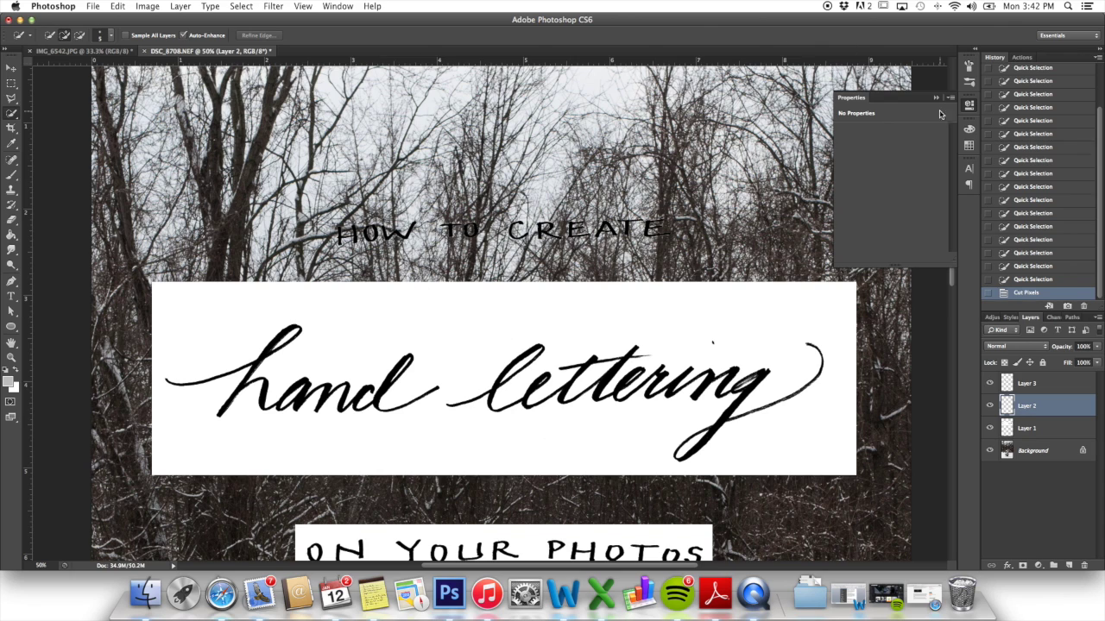
{"action": "scroll", "coordinate": [217, 337], "scroll_direction": "down", "scroll_amount": 2}
{"action": "mouse_move", "coordinate": [256, 317]}
{"action": "left_mouse_down"}
{"action": "mouse_move", "coordinate": [277, 286]}
{"action": "mouse_move", "coordinate": [235, 362]}
{"action": "left_mouse_up"}
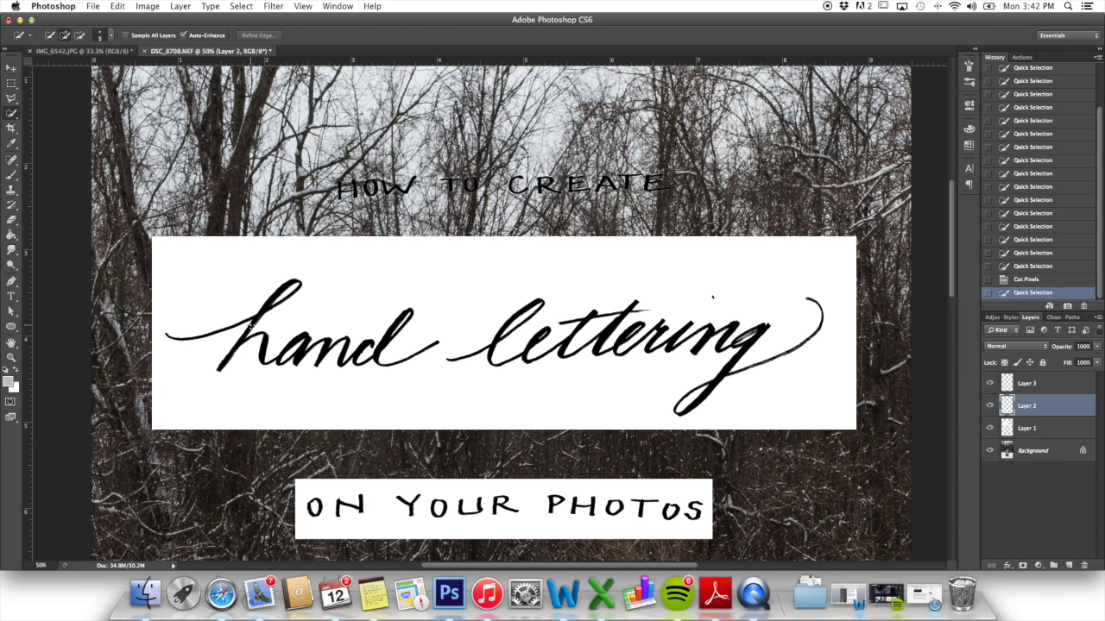
{"action": "key", "text": "super+plus"}
{"action": "key", "text": "super+plus"}
{"action": "mouse_move", "coordinate": [120, 220]}
{"action": "left_mouse_down"}
{"action": "mouse_move", "coordinate": [392, 195]}
{"action": "mouse_move", "coordinate": [345, 217]}
{"action": "left_mouse_up"}
On Layer 1, clear the current selection and select the strokes of "hand" with a 10 px Quick Selection brush.
{"action": "left_click", "coordinate": [1023, 436]}
{"action": "left_click", "coordinate": [574, 433]}
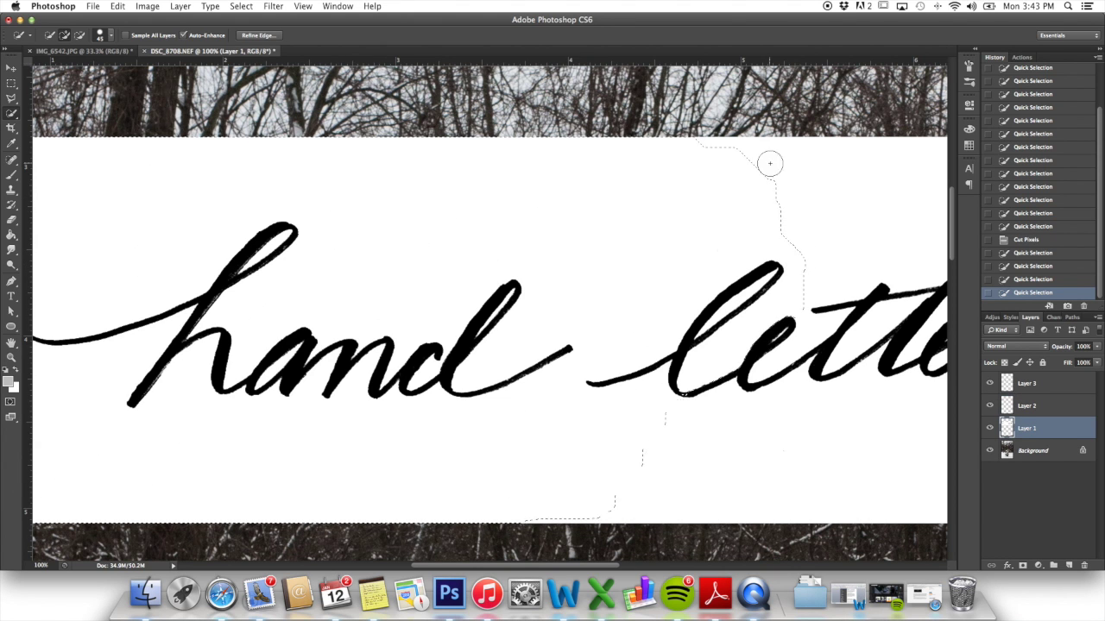
{"action": "key", "text": "super+d"}
{"action": "key", "text": "bracketleft"}
{"action": "key", "text": "bracketleft"}
{"action": "key", "text": "bracketleft"}
{"action": "key", "text": "bracketleft"}
{"action": "scroll", "coordinate": [469, 536], "scroll_direction": "right", "scroll_amount": 5}
{"action": "scroll", "coordinate": [355, 326], "scroll_direction": "left", "scroll_amount": 10}
{"action": "left_click_drag", "start_coordinate": [518, 276], "coordinate": [587, 220]}
{"action": "mouse_move", "coordinate": [423, 321]}
{"action": "left_mouse_down"}
{"action": "mouse_move", "coordinate": [351, 321]}
{"action": "mouse_move", "coordinate": [407, 315]}
{"action": "left_mouse_up"}
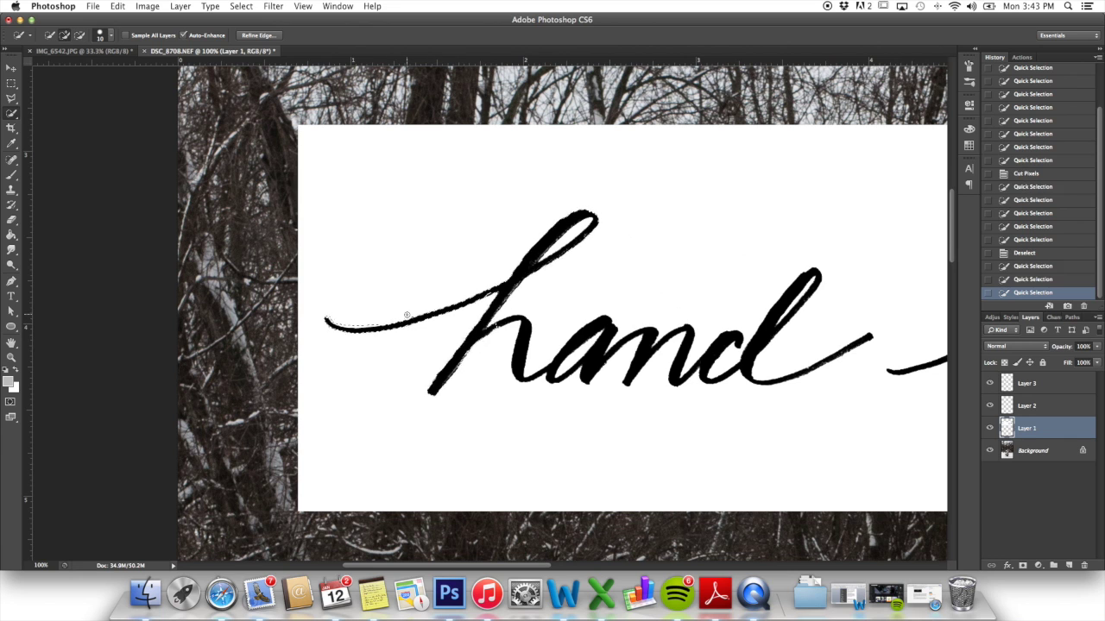
{"action": "mouse_move", "coordinate": [498, 325]}
{"action": "left_mouse_down"}
{"action": "mouse_move", "coordinate": [523, 323]}
{"action": "mouse_move", "coordinate": [524, 381]}
{"action": "mouse_move", "coordinate": [584, 333]}
{"action": "mouse_move", "coordinate": [634, 368]}
{"action": "mouse_move", "coordinate": [687, 330]}
{"action": "mouse_move", "coordinate": [724, 342]}
{"action": "mouse_move", "coordinate": [725, 371]}
{"action": "left_mouse_up"}
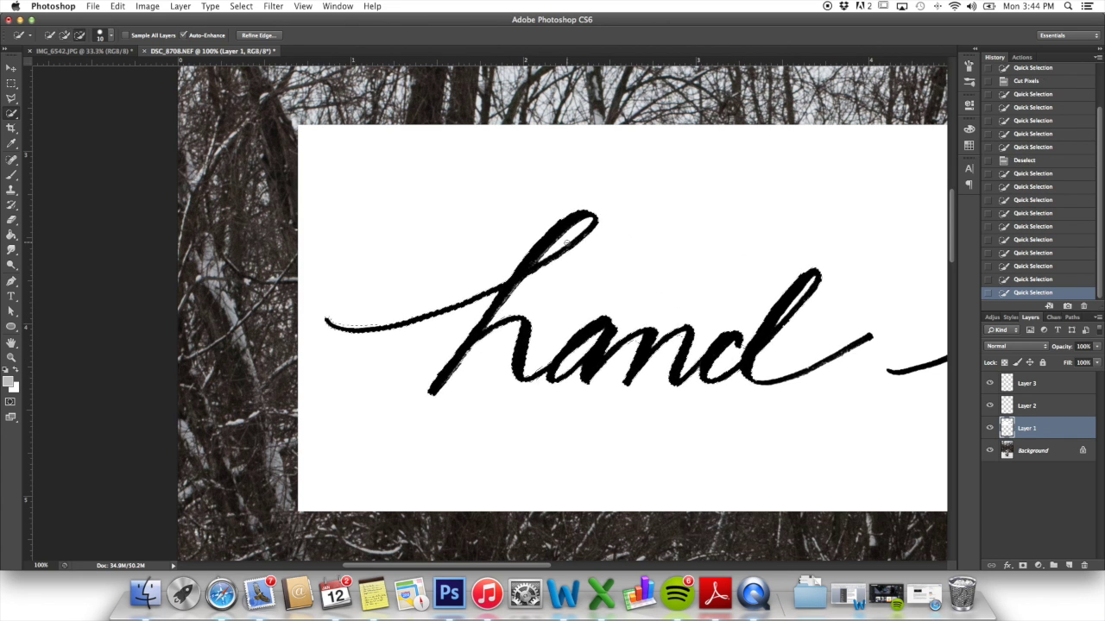
Subtract the white inside the loop of the d in "hand" with the Quick Selection brush reduced to 5 px.
{"action": "scroll", "coordinate": [725, 294], "scroll_direction": "right", "scroll_amount": 3}
{"action": "key", "text": "bracketleft"}
{"action": "key", "text": "bracketleft"}
{"action": "key", "text": "bracketleft"}
{"action": "key", "text": "bracketleft"}
{"action": "key", "text": "bracketleft"}
{"action": "left_click", "coordinate": [725, 285], "text": "alt"}
{"action": "left_click", "coordinate": [726, 280], "text": "alt"}
Add the strokes of "lettering", including the long tail of the g, to the Quick Selection on Layer 1.
{"action": "scroll", "coordinate": [751, 354], "scroll_direction": "right", "scroll_amount": 6}
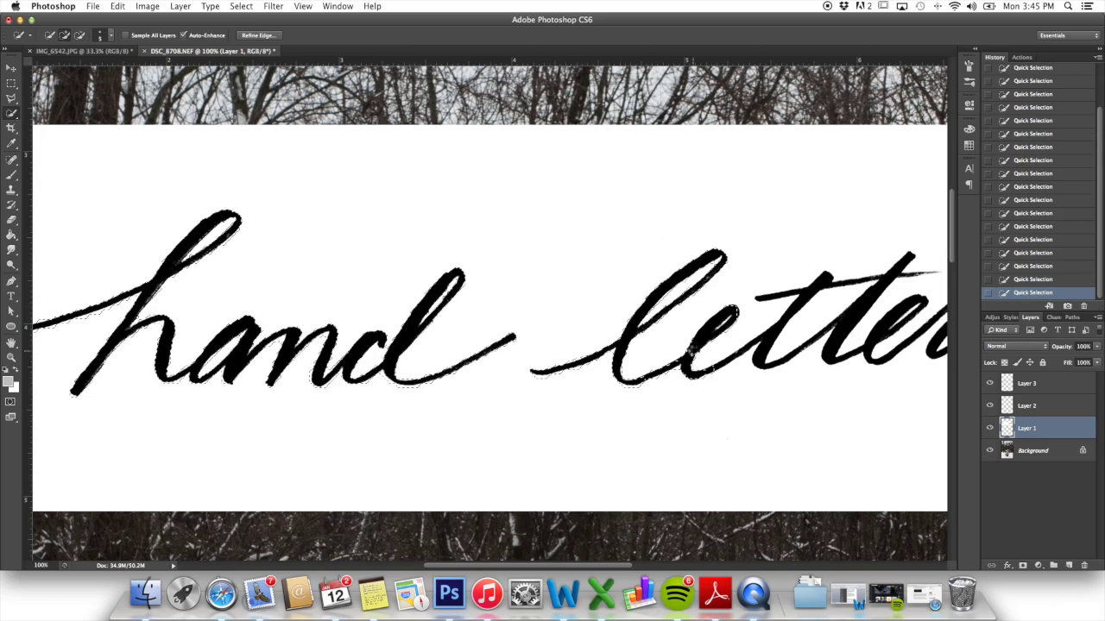
{"action": "left_click", "coordinate": [772, 295]}
{"action": "left_click_drag", "start_coordinate": [772, 294], "coordinate": [833, 298]}
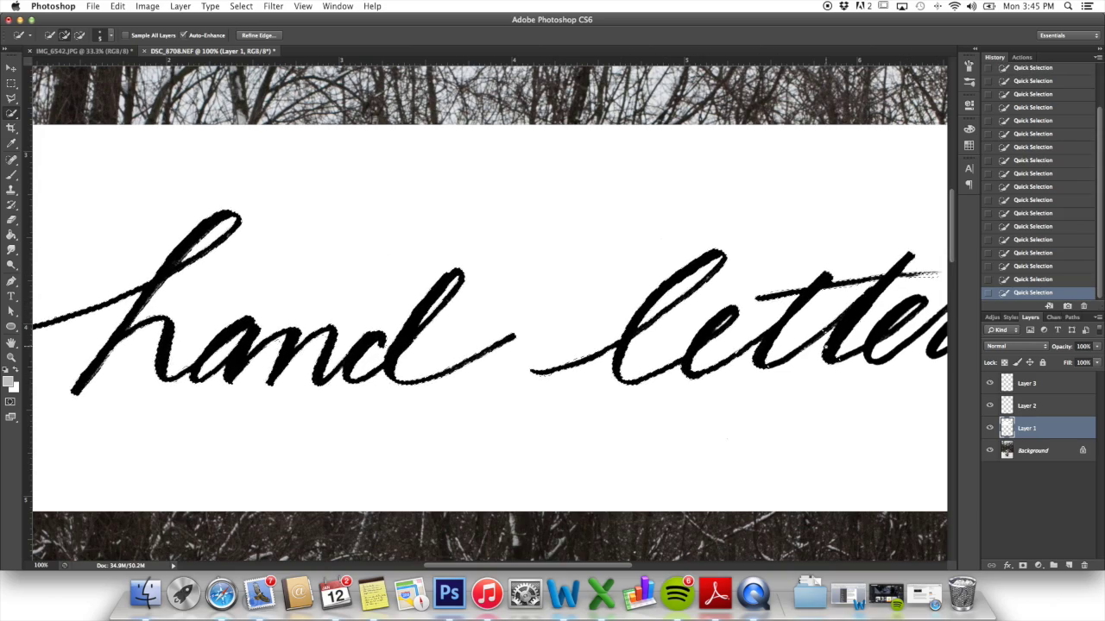
{"action": "key", "text": "alt"}
{"action": "scroll", "coordinate": [833, 298], "scroll_direction": "right", "scroll_amount": 7}
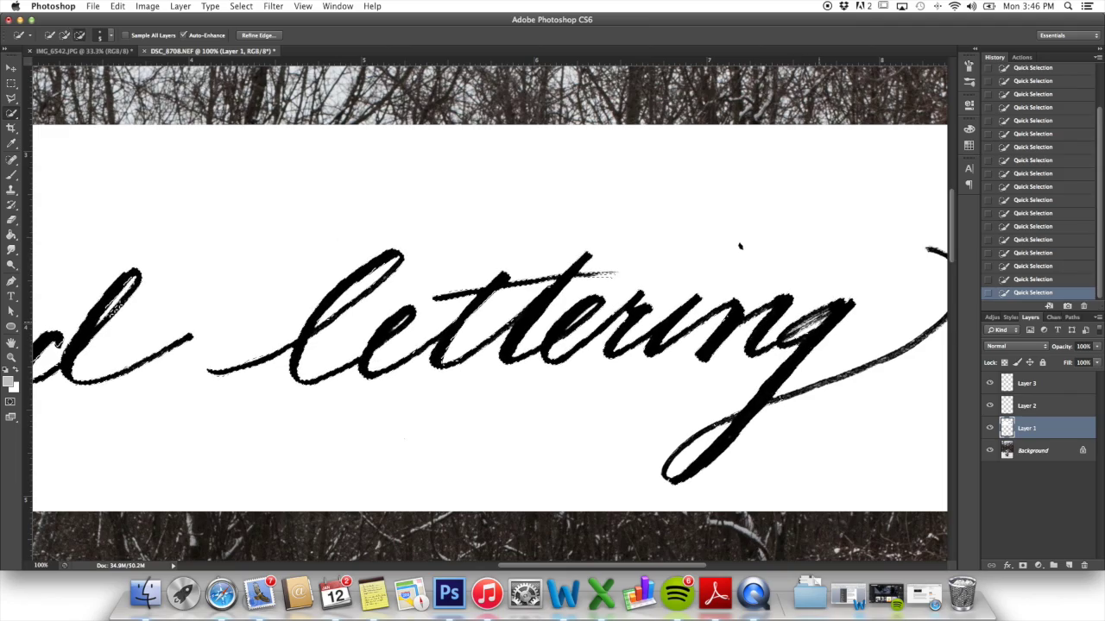
{"action": "scroll", "coordinate": [679, 466], "scroll_direction": "right", "scroll_amount": 5}
{"action": "scroll", "coordinate": [678, 466], "scroll_direction": "up", "scroll_amount": 2}
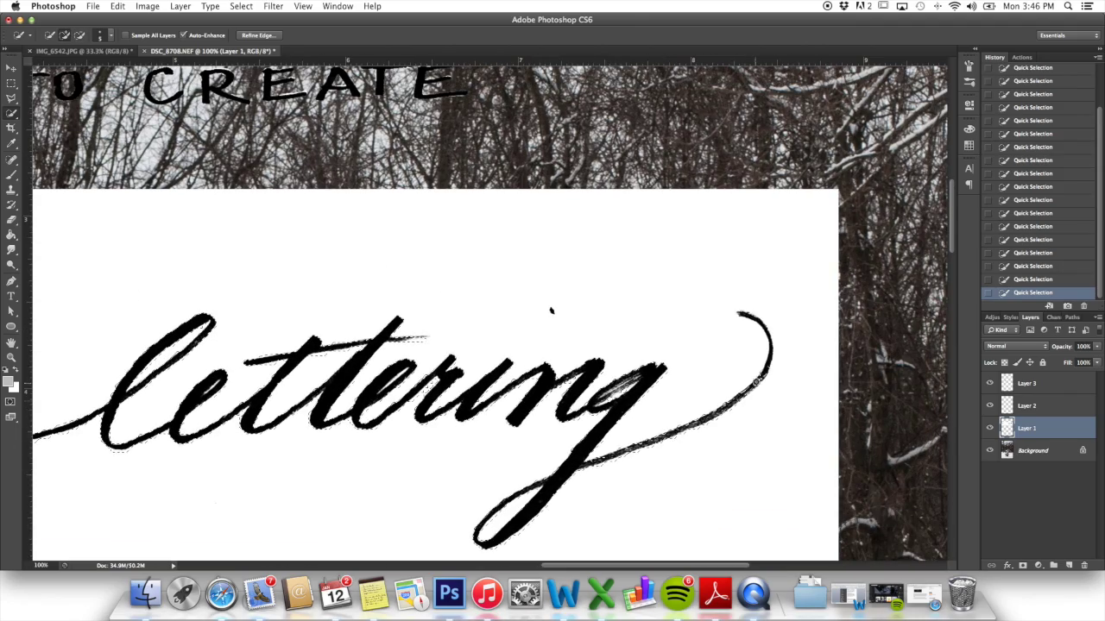
{"action": "scroll", "coordinate": [777, 355], "scroll_direction": "down", "scroll_amount": 2}
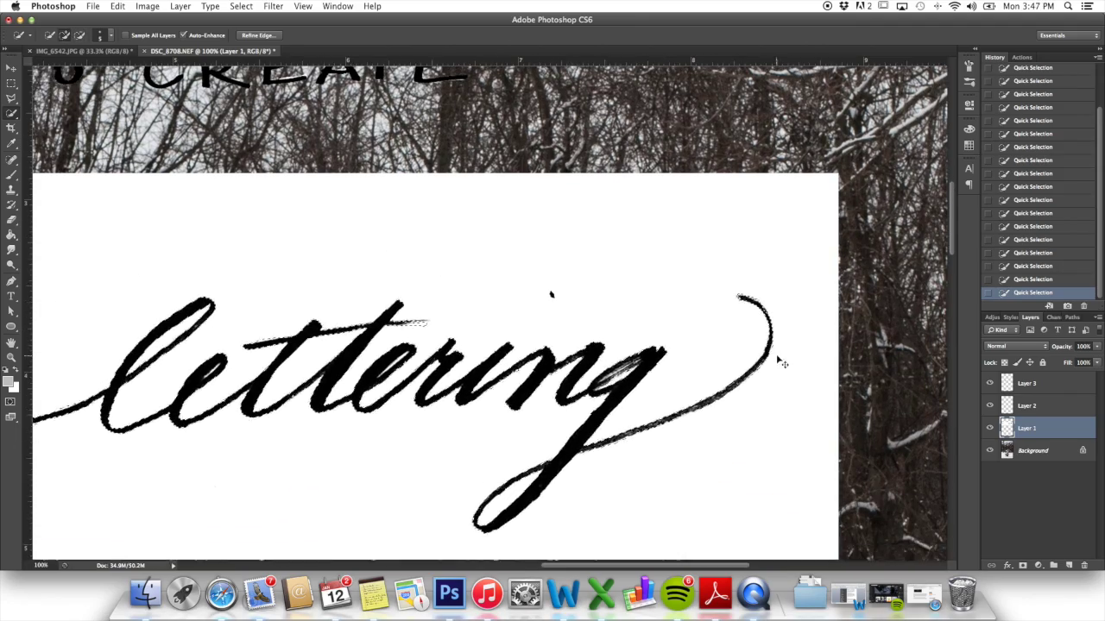
Invert the selection and cut the white background from around "hand lettering" on Layer 1.
{"action": "key", "text": "super+shift+i"}
{"action": "key", "text": "super+x"}
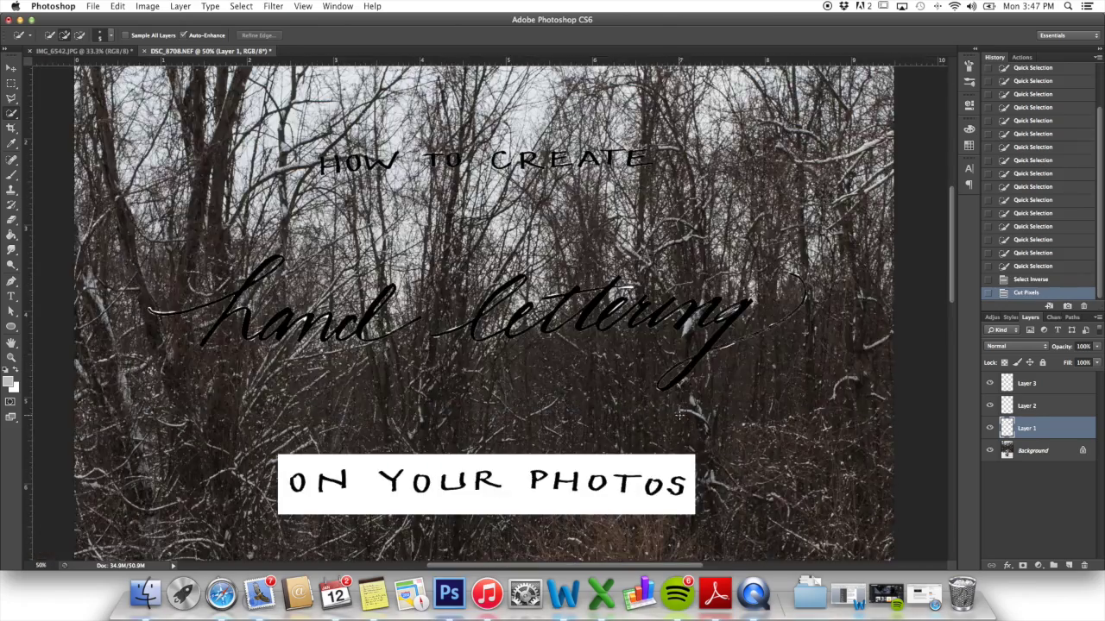
On Layer 3, select the letters of "ON YOUR" with the 5 px Quick Selection brush, subtracting white areas caught inside letters.
{"action": "scroll", "coordinate": [680, 415], "scroll_direction": "up", "scroll_amount": 4}
{"action": "scroll", "coordinate": [385, 487], "scroll_direction": "down", "scroll_amount": 3}
{"action": "left_click", "coordinate": [573, 394]}
{"action": "key", "text": "alt+bracketright"}
{"action": "key", "text": "alt+bracketright"}
{"action": "left_click", "coordinate": [259, 380]}
{"action": "left_click", "coordinate": [263, 440]}
{"action": "left_click", "coordinate": [249, 421], "text": "alt"}
{"action": "left_click", "coordinate": [363, 424]}
{"action": "left_click", "coordinate": [500, 370]}
{"action": "left_click", "coordinate": [496, 395]}
{"action": "left_click", "coordinate": [497, 395]}
{"action": "left_click", "coordinate": [496, 395]}
{"action": "scroll", "coordinate": [198, 397], "scroll_direction": "right", "scroll_amount": 2}
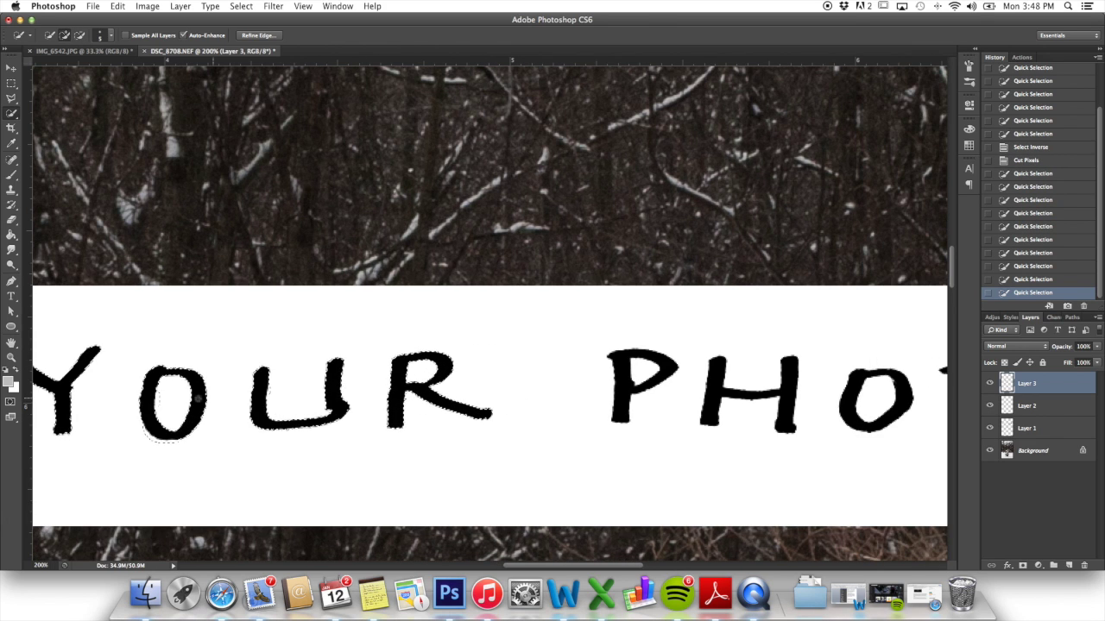
{"action": "left_click", "coordinate": [77, 388]}
Add the letters of "PHOTOS" to the Quick Selection on Layer 3, subtracting the white inside them.
{"action": "left_click", "coordinate": [612, 362], "text": "alt"}
{"action": "left_click", "coordinate": [634, 373]}
{"action": "mouse_move", "coordinate": [703, 401]}
{"action": "left_mouse_down"}
{"action": "mouse_move", "coordinate": [767, 392]}
{"action": "mouse_move", "coordinate": [788, 365]}
{"action": "left_mouse_up"}
{"action": "scroll", "coordinate": [525, 386], "scroll_direction": "right", "scroll_amount": 6}
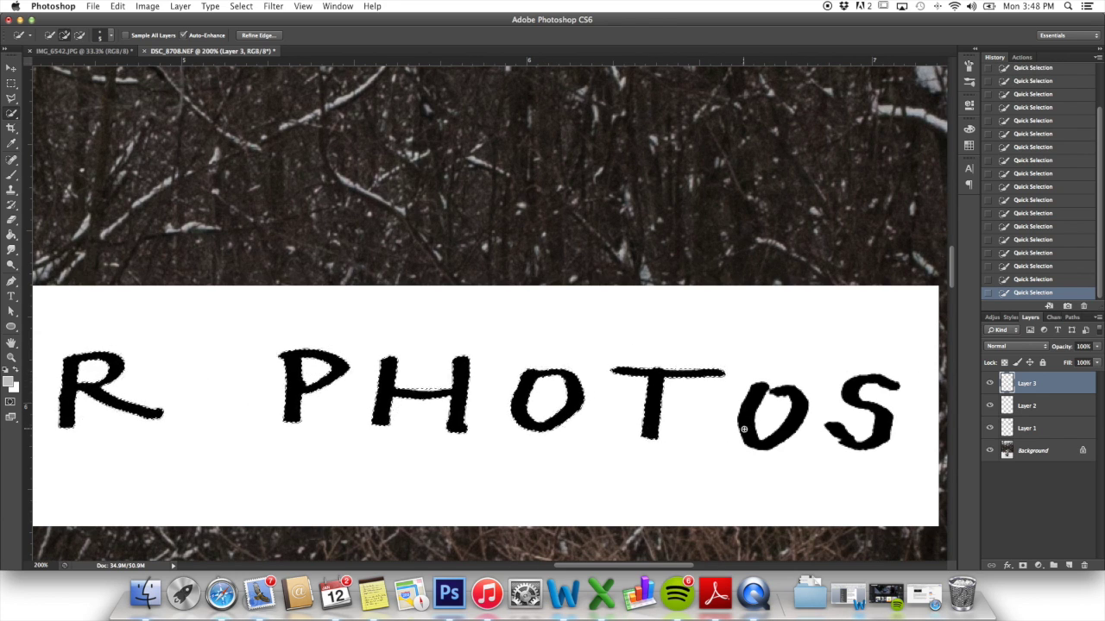
{"action": "mouse_move", "coordinate": [618, 397]}
{"action": "left_mouse_down"}
{"action": "mouse_move", "coordinate": [595, 409]}
{"action": "mouse_move", "coordinate": [585, 383]}
{"action": "left_mouse_up"}
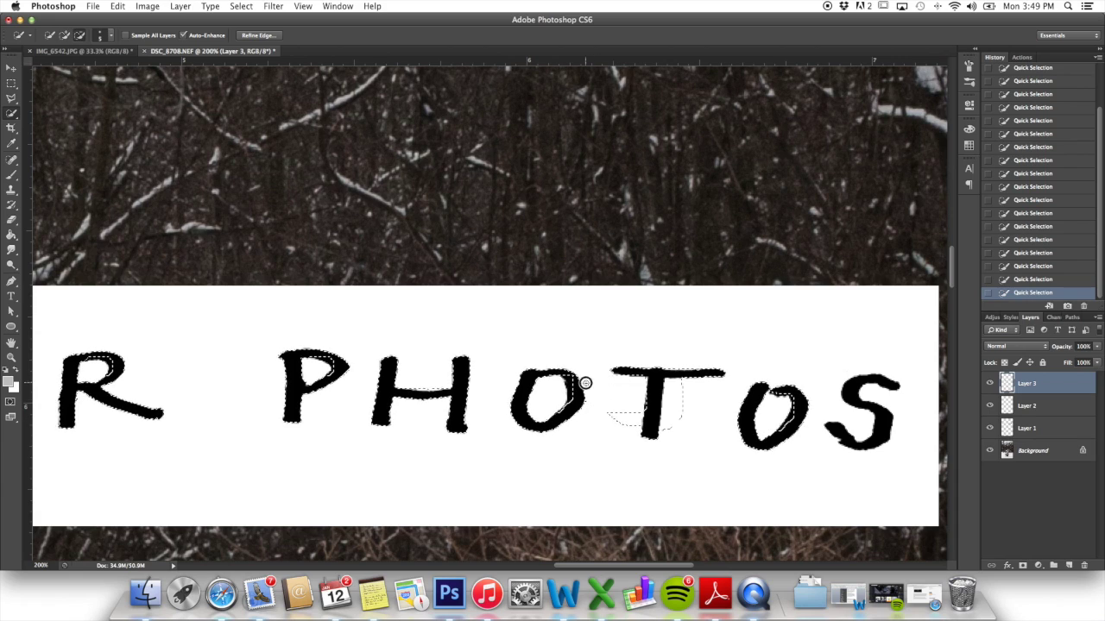
{"action": "scroll", "coordinate": [661, 402], "scroll_direction": "right", "scroll_amount": 4}
{"action": "mouse_move", "coordinate": [673, 426]}
{"action": "left_mouse_down"}
{"action": "mouse_move", "coordinate": [695, 410]}
{"action": "mouse_move", "coordinate": [682, 395]}
{"action": "left_mouse_up"}
Invert the selection and cut the white background from around "ON YOUR PHOTOS" on Layer 3.
{"action": "key", "text": "super+1"}
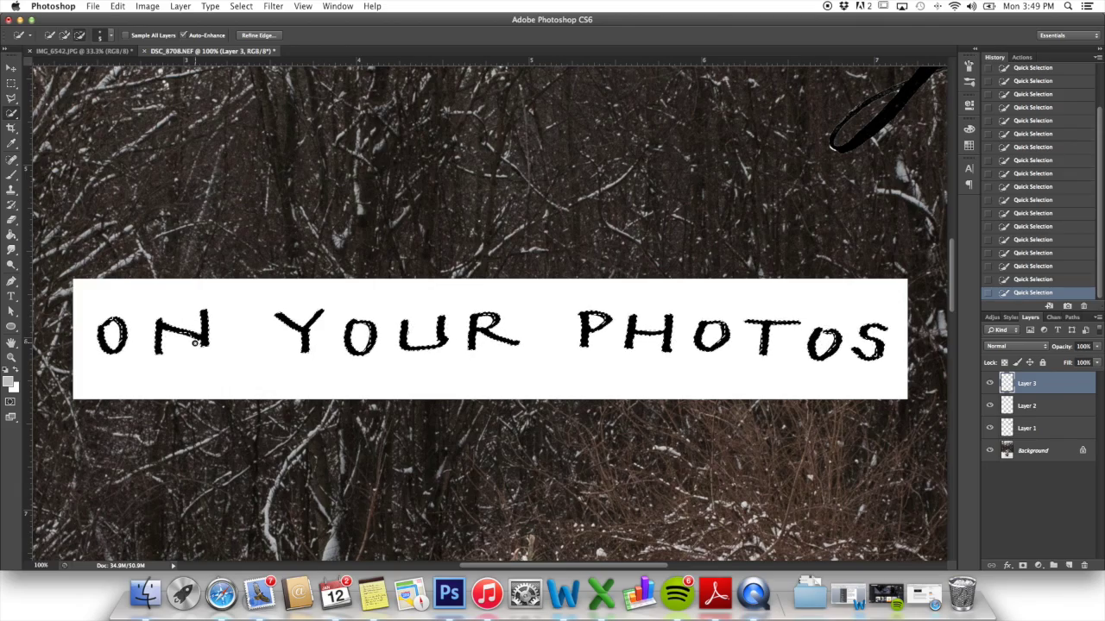
{"action": "key", "text": "shift+super+i"}
{"action": "key", "text": "super+x"}
{"action": "key", "text": "super+minus"}
{"action": "scroll", "coordinate": [352, 309], "scroll_direction": "up", "scroll_amount": 3}
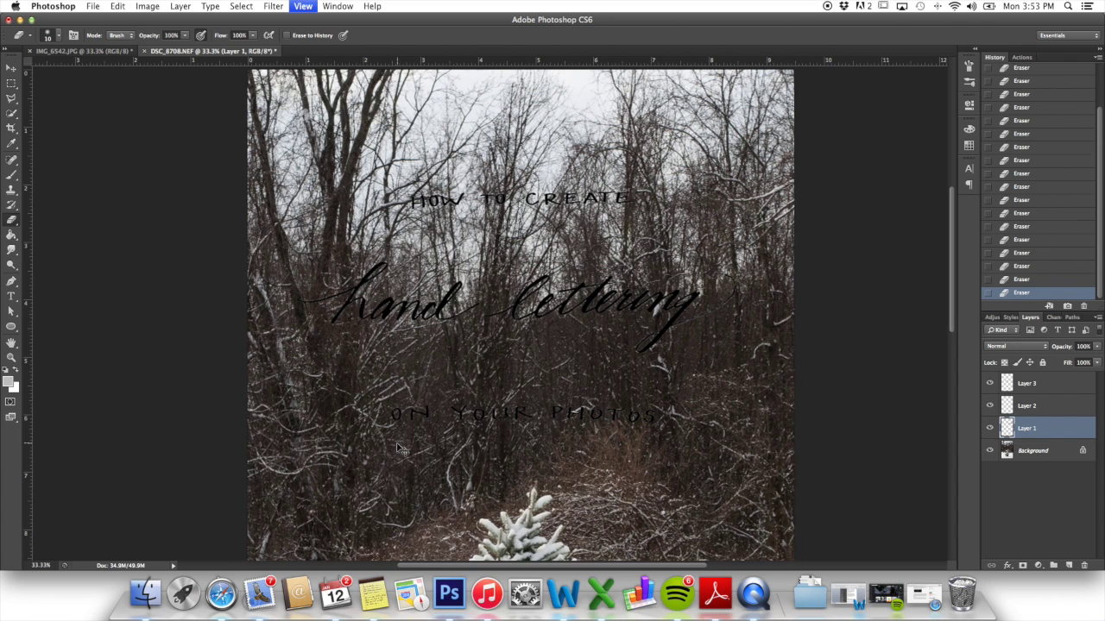
Move the "ON YOUR PHOTOS" line on Layer 3 up to sit directly beneath "hand lettering".
{"action": "key", "text": "super+minus"}
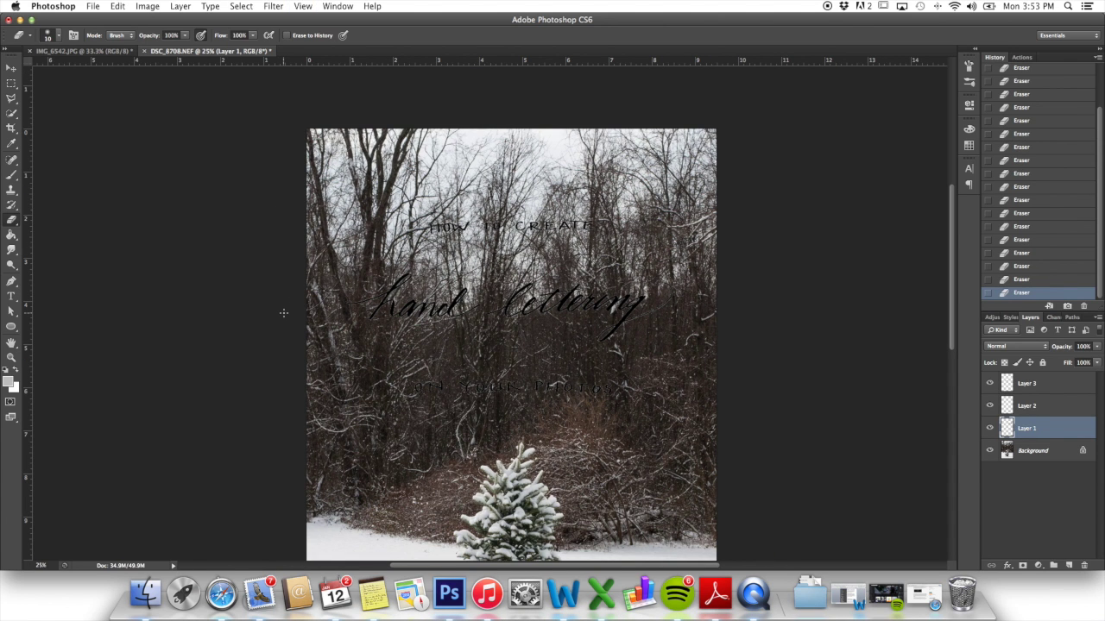
{"action": "left_click", "coordinate": [12, 68]}
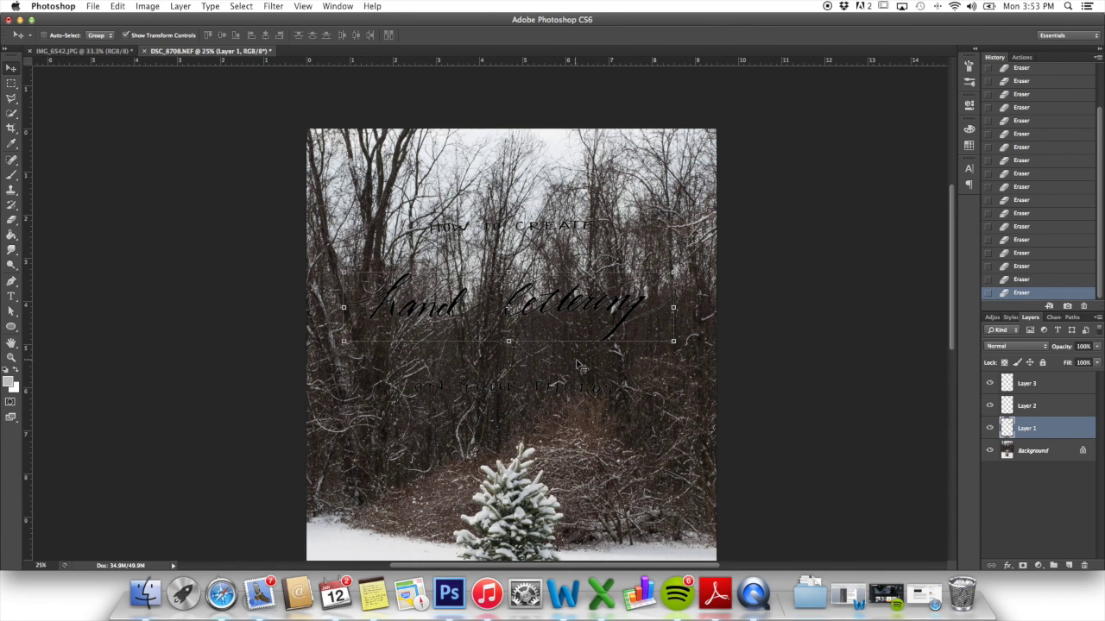
{"action": "left_click", "coordinate": [1026, 388]}
{"action": "left_click_drag", "start_coordinate": [562, 390], "coordinate": [558, 340]}
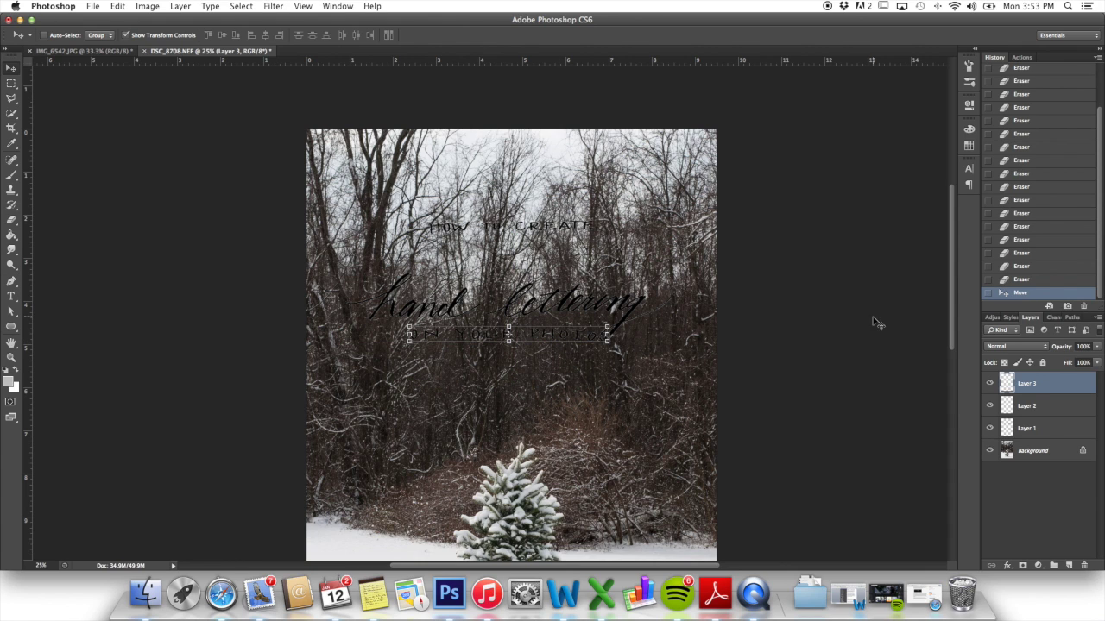
Move the "HOW TO CREATE" line on Layer 2 down to sit directly above "hand lettering".
{"action": "left_click", "coordinate": [1031, 426]}
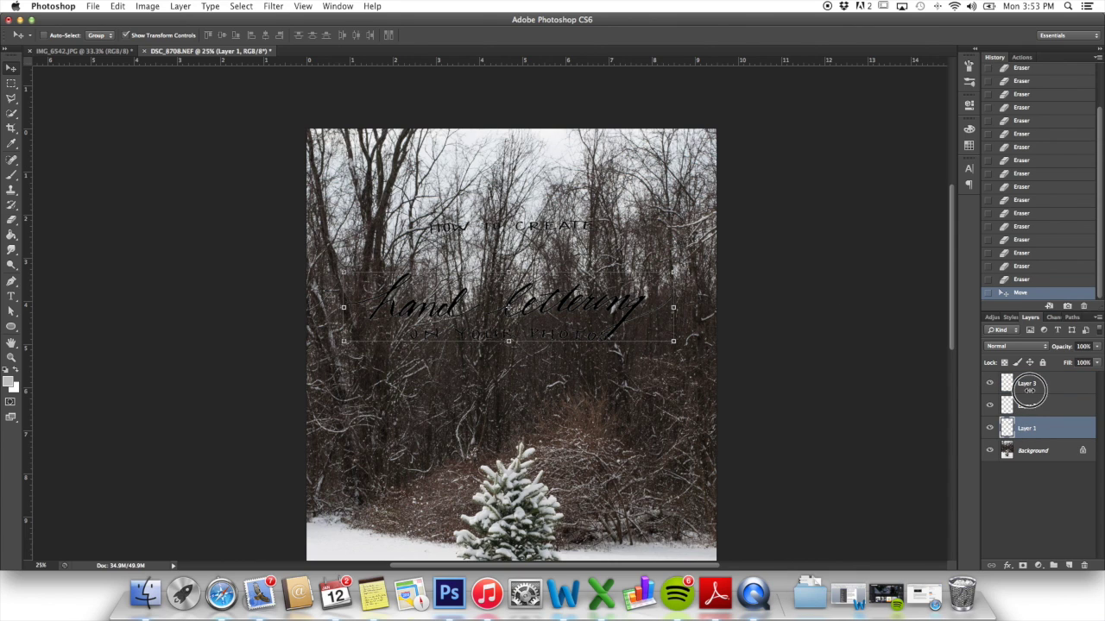
{"action": "left_click", "coordinate": [1029, 391]}
{"action": "left_click", "coordinate": [1033, 414]}
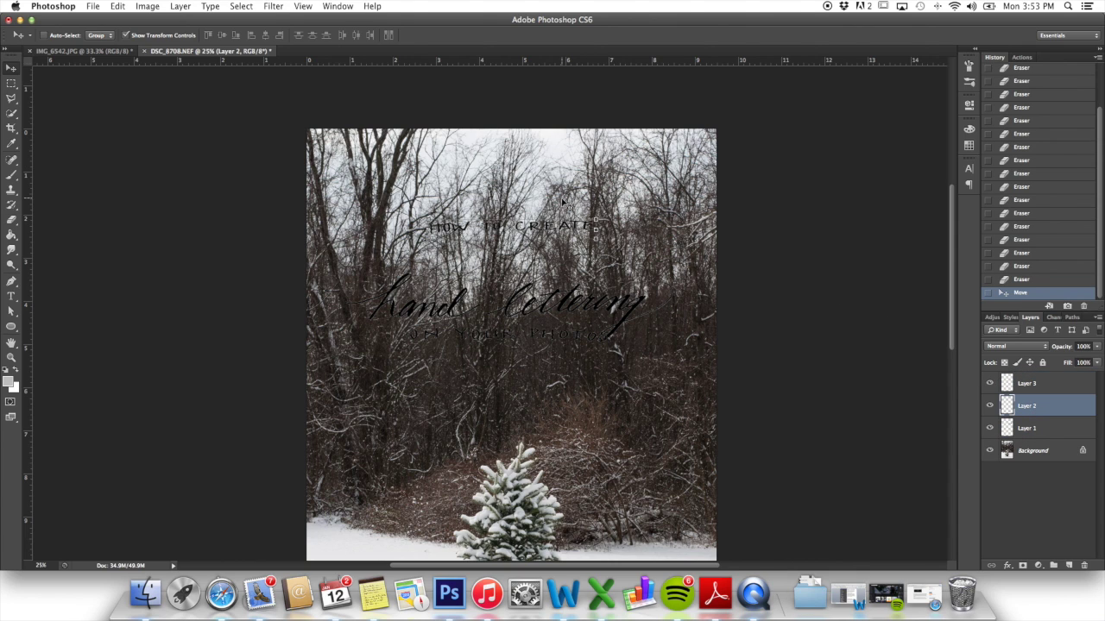
{"action": "left_click_drag", "start_coordinate": [535, 230], "coordinate": [535, 274]}
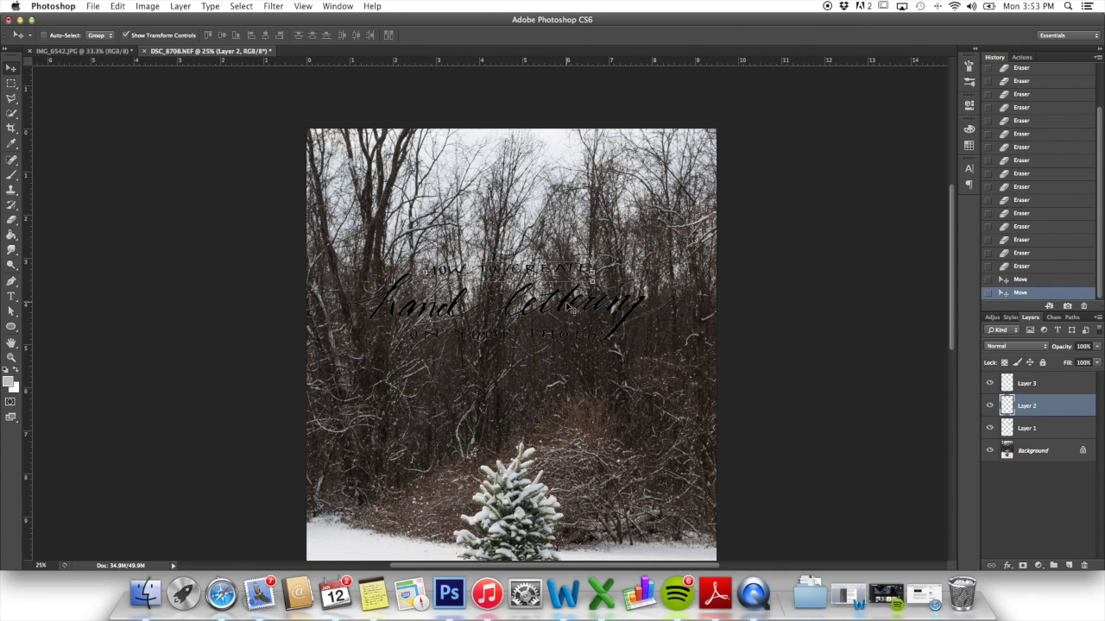
Create a new layer above the lettering and fill it entirely with white (ffffff) using the Paint Bucket.
{"action": "left_click", "coordinate": [1046, 503]}
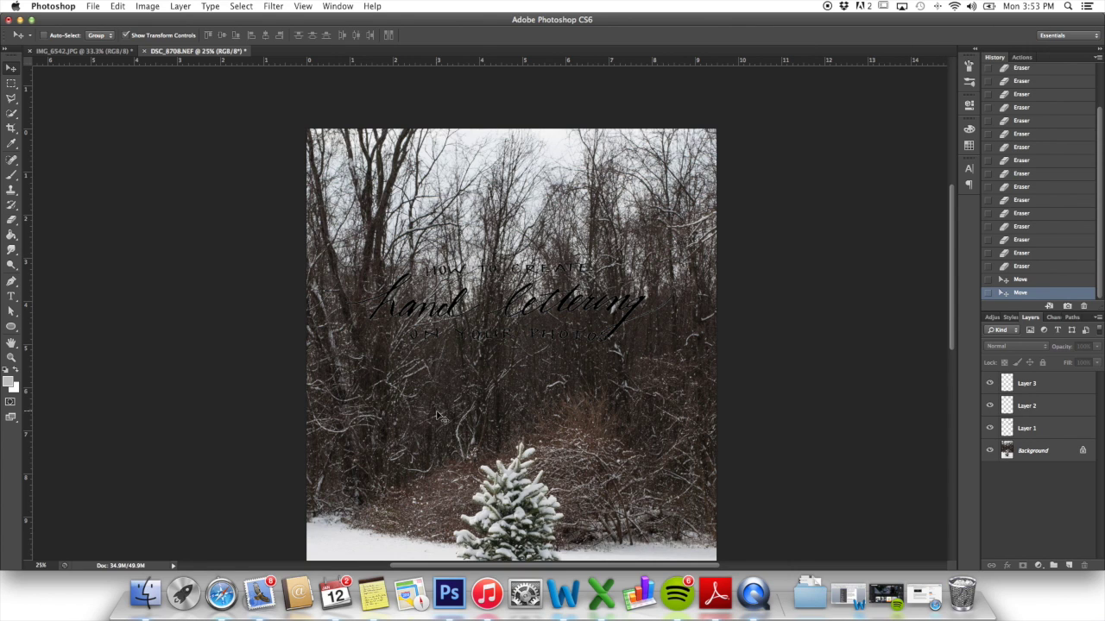
{"action": "left_click", "coordinate": [1068, 566]}
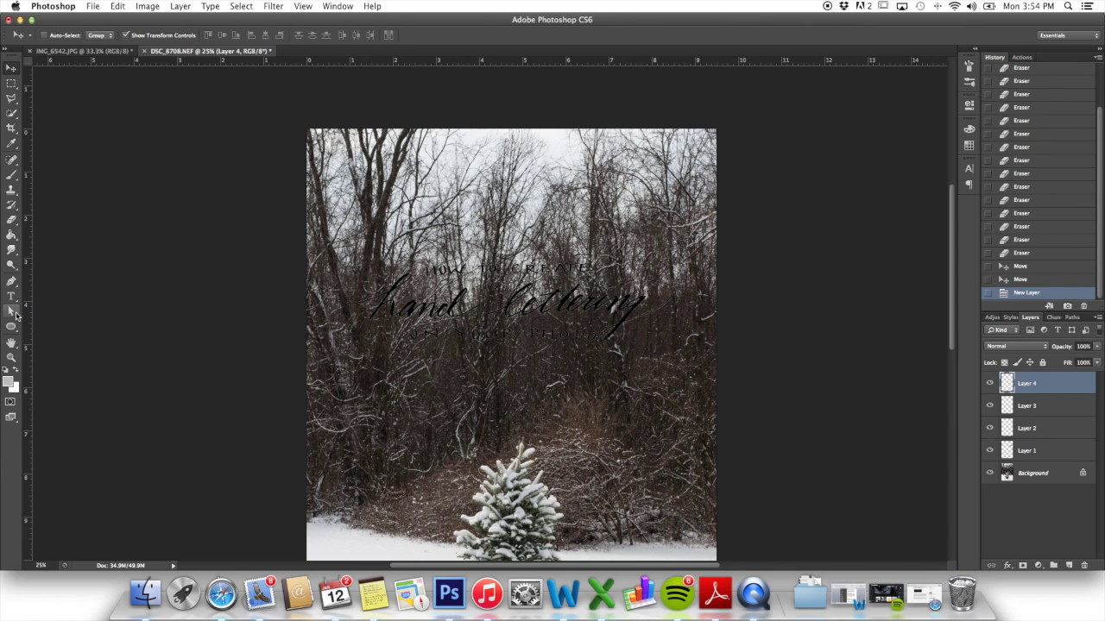
{"action": "left_click", "coordinate": [12, 238]}
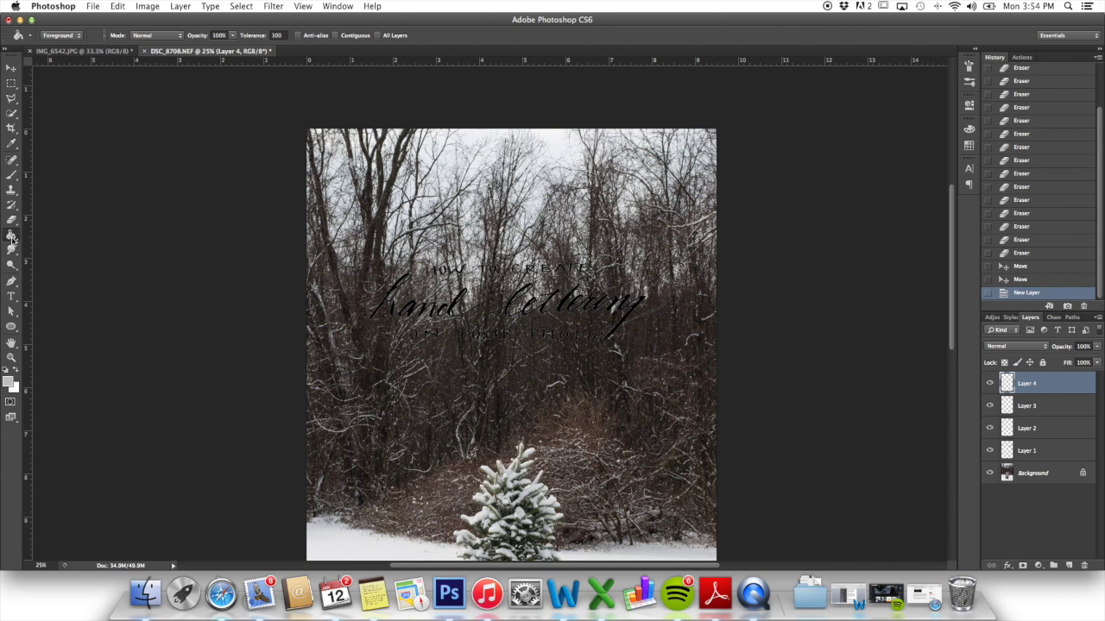
{"action": "left_click", "coordinate": [9, 382]}
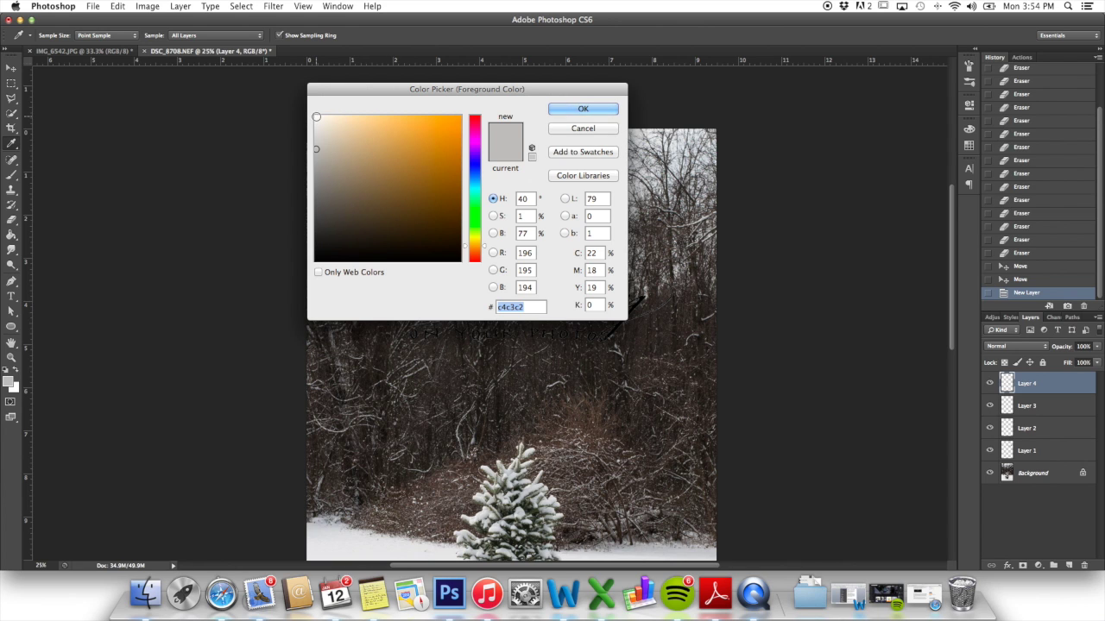
{"action": "left_click", "coordinate": [316, 117]}
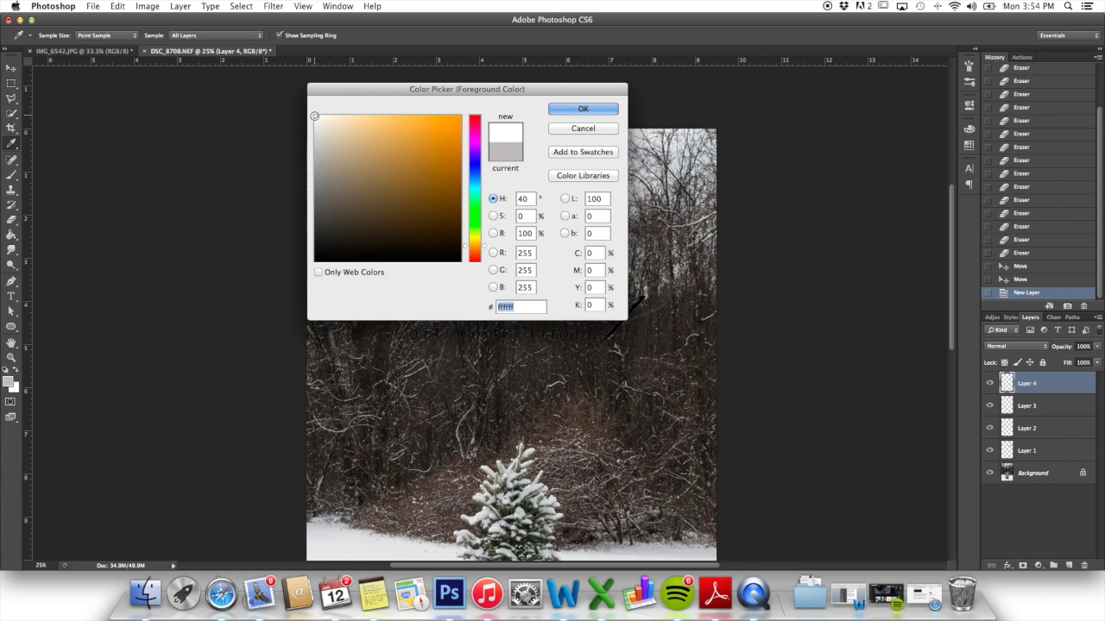
{"action": "left_click", "coordinate": [568, 111]}
{"action": "left_click", "coordinate": [434, 215]}
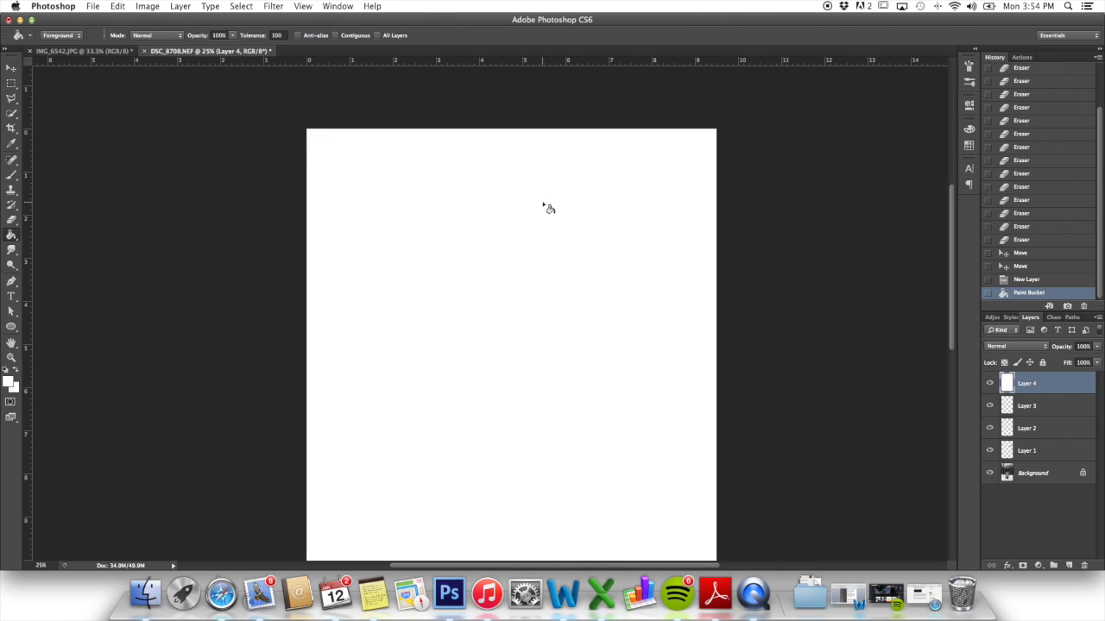
Place the white Layer 4 directly above Layer 1 and clip it to the "hand lettering" line.
{"action": "left_click", "coordinate": [10, 69]}
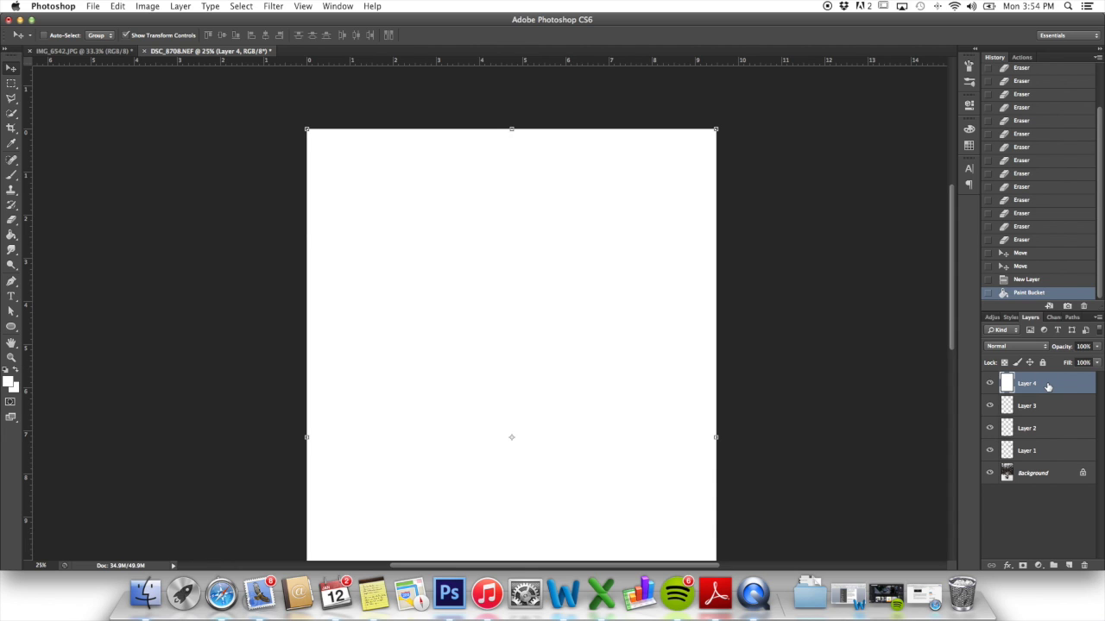
{"action": "left_click_drag", "start_coordinate": [1048, 387], "coordinate": [1038, 440]}
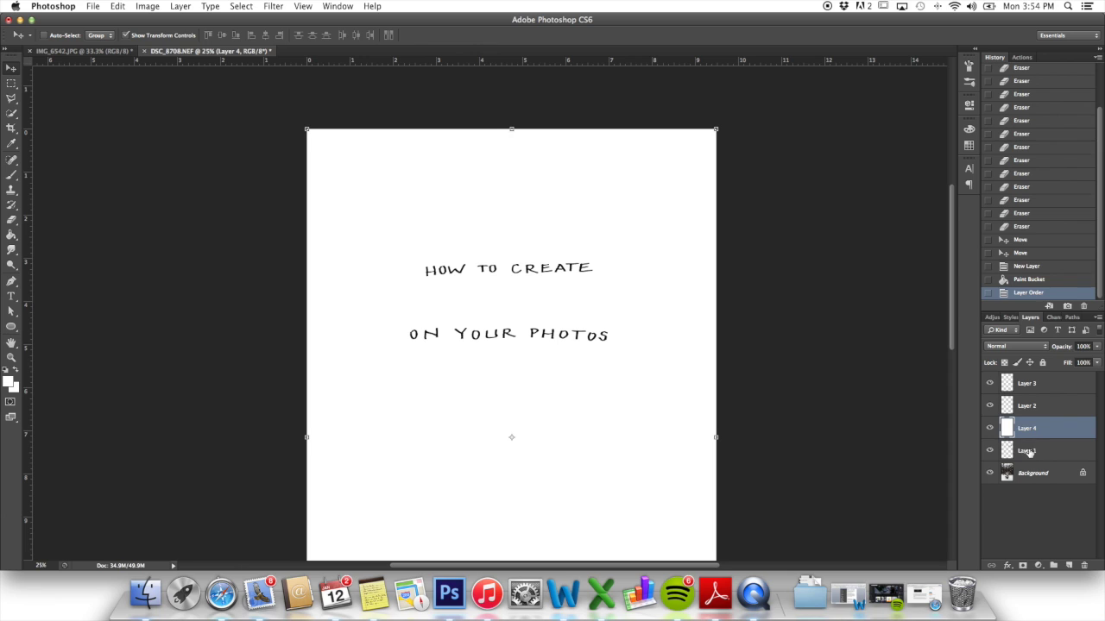
{"action": "left_click", "coordinate": [1028, 451]}
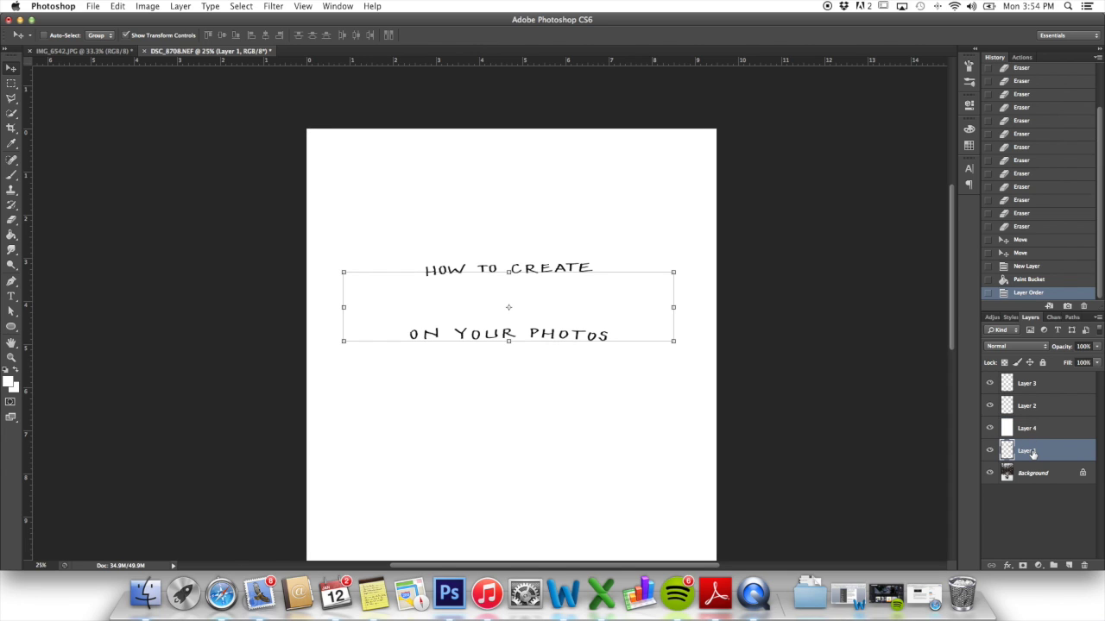
{"action": "left_click_drag", "start_coordinate": [1030, 453], "coordinate": [1029, 430]}
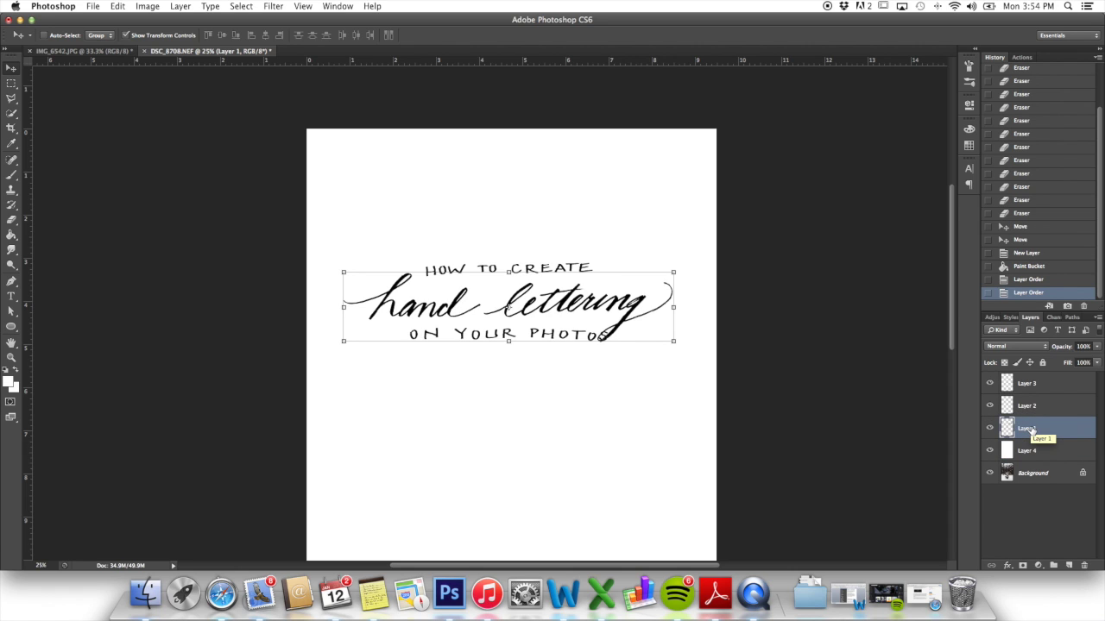
{"action": "left_click", "coordinate": [1029, 428]}
{"action": "left_click_drag", "start_coordinate": [1029, 428], "coordinate": [1031, 455]}
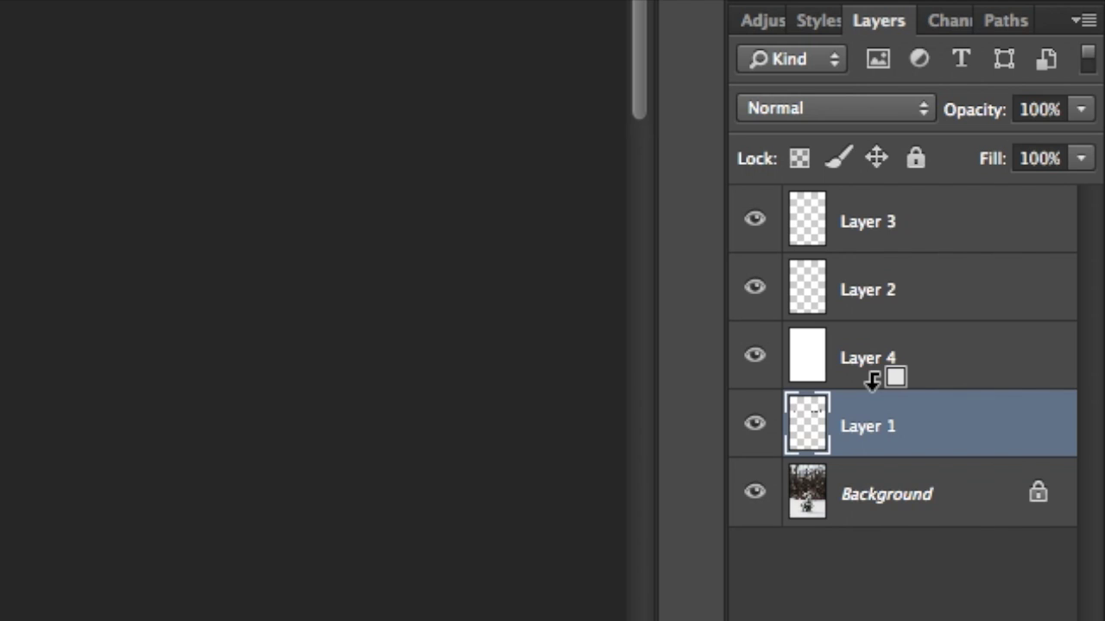
{"action": "left_click", "coordinate": [874, 379], "text": "alt"}
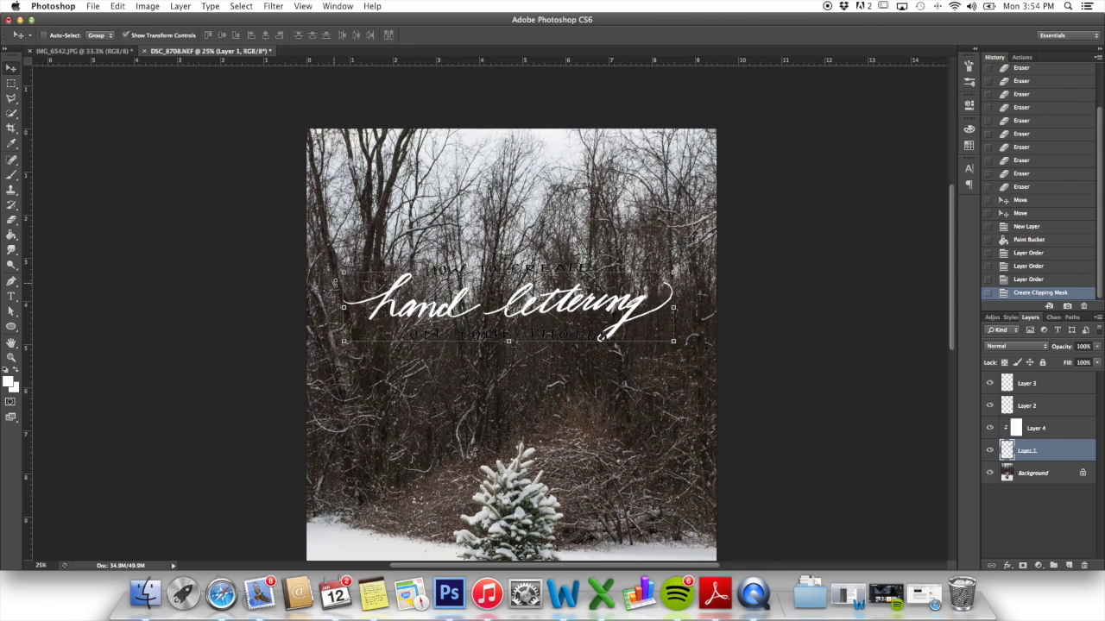
Fill the clipped Layer 4 with pale pink (f6deef) to recolour "hand lettering".
{"action": "left_click", "coordinate": [1037, 429]}
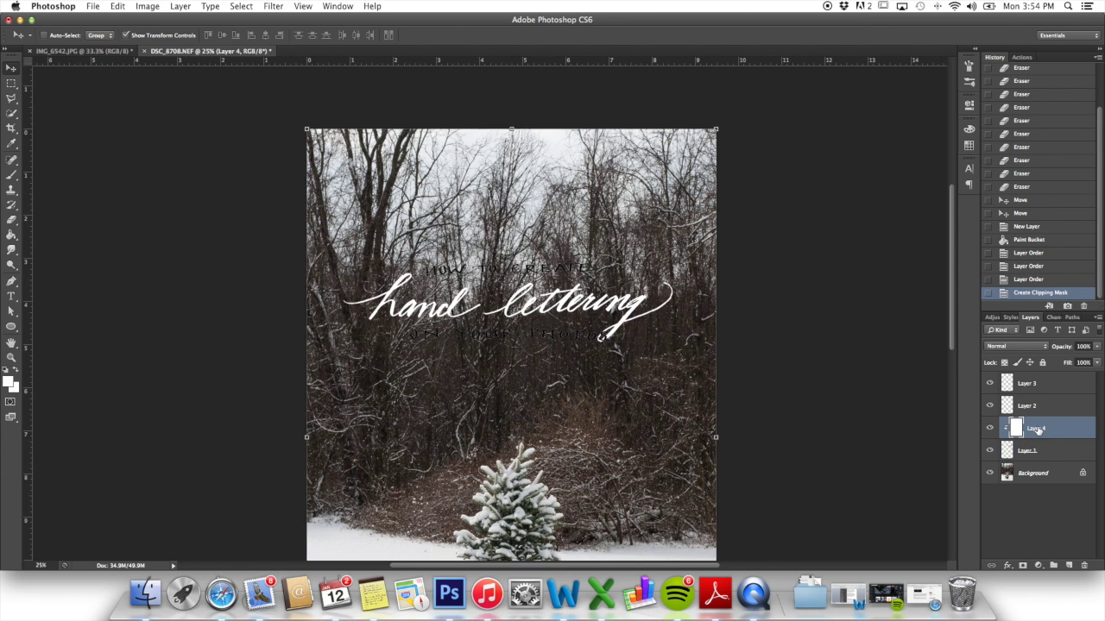
{"action": "left_click", "coordinate": [12, 234]}
{"action": "left_click", "coordinate": [13, 376]}
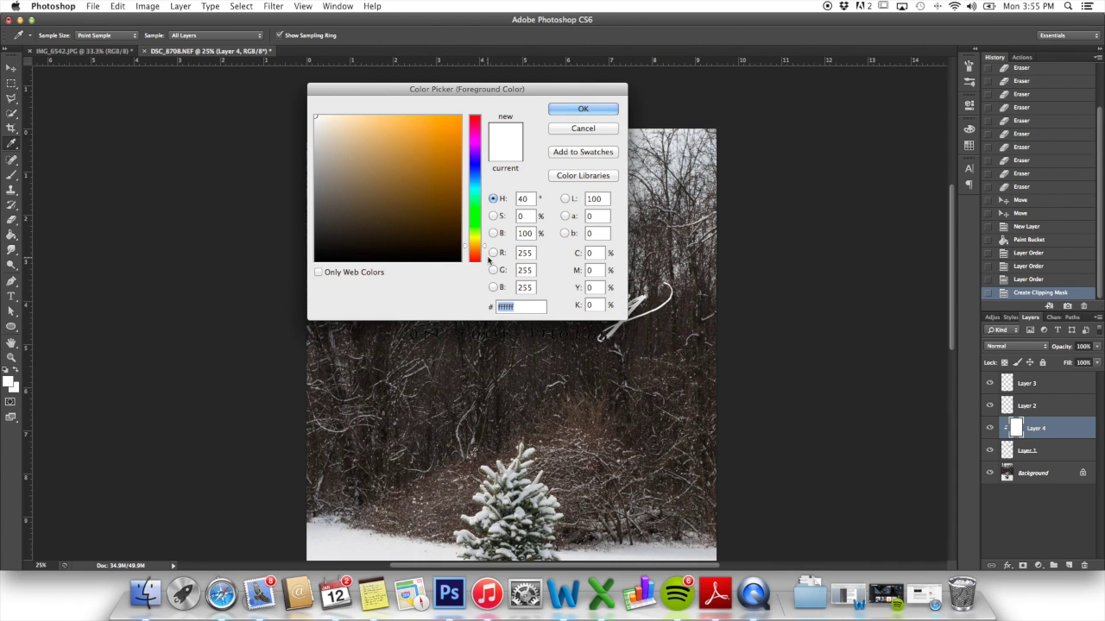
{"action": "left_click", "coordinate": [477, 134]}
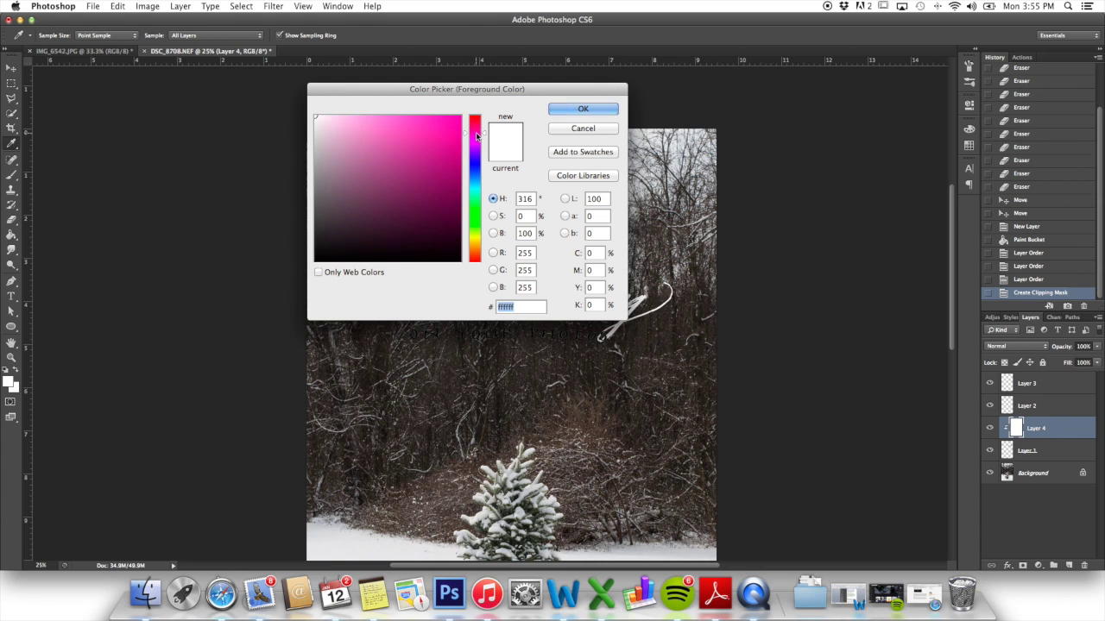
{"action": "left_click", "coordinate": [315, 129]}
{"action": "left_click", "coordinate": [328, 120]}
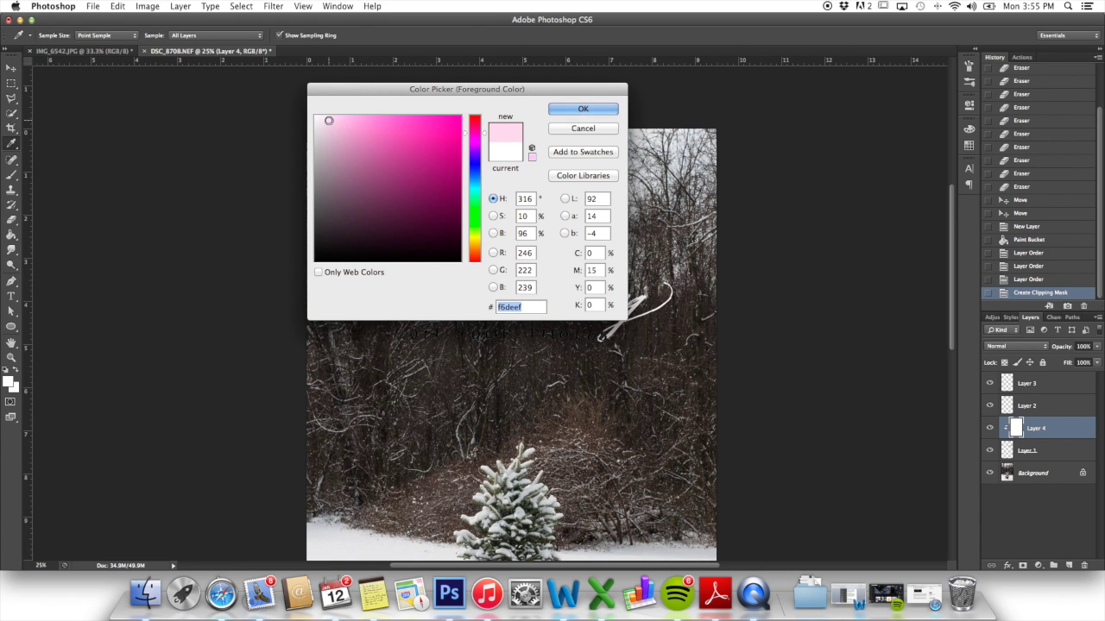
{"action": "left_click", "coordinate": [582, 109]}
{"action": "left_click", "coordinate": [569, 210]}
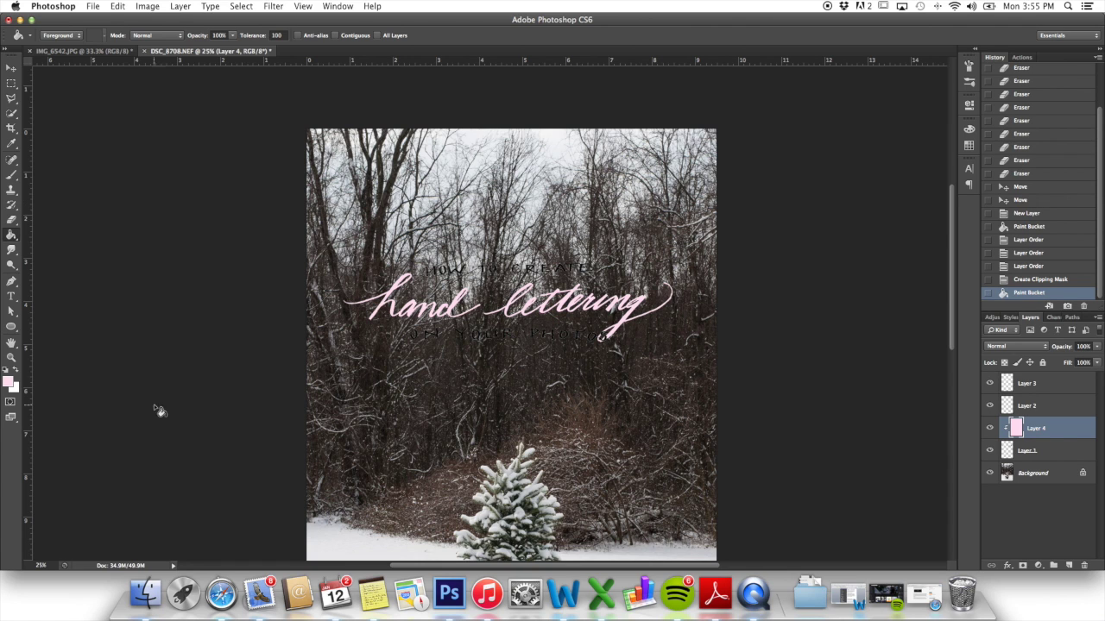
Set the foreground colour to ffffff and refill the clipped Layer 4 with white.
{"action": "left_click", "coordinate": [10, 382]}
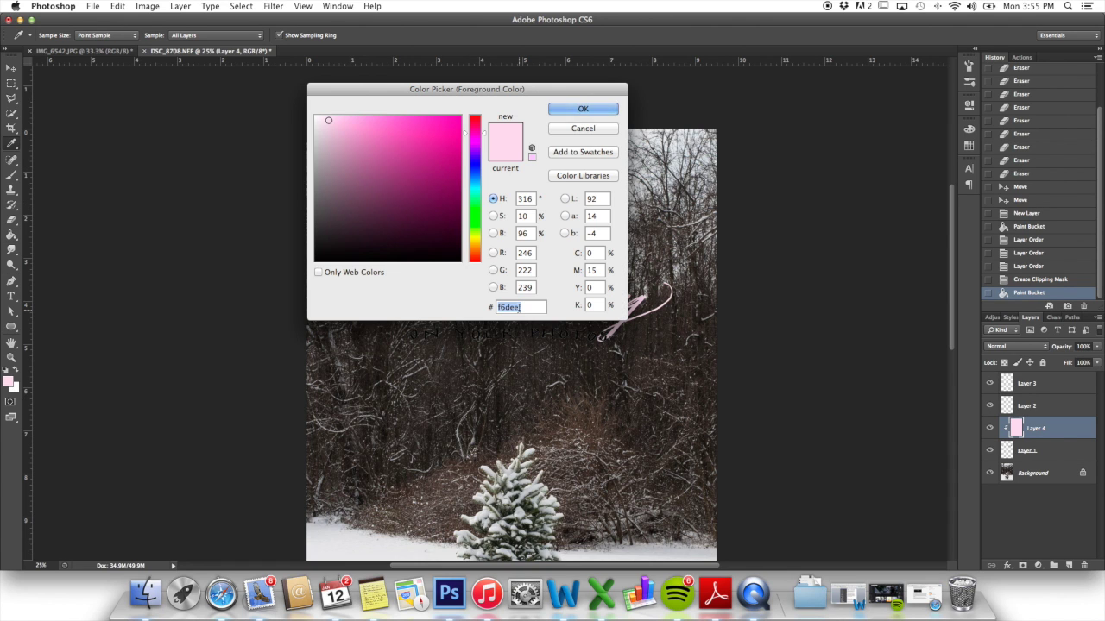
{"action": "type", "text": "ffffff"}
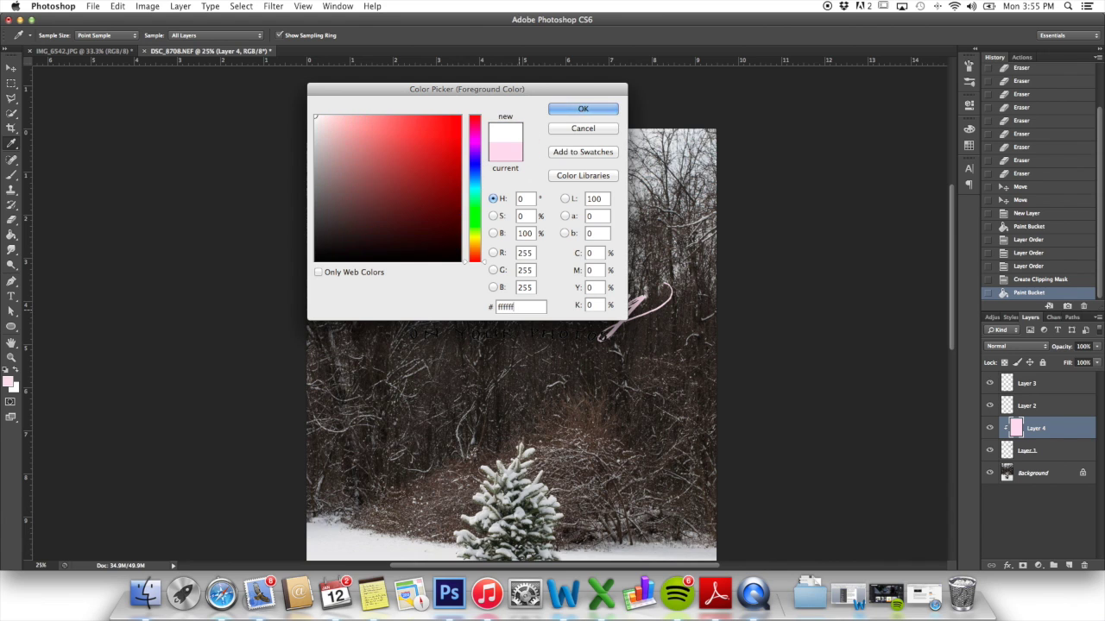
{"action": "key", "text": "Return"}
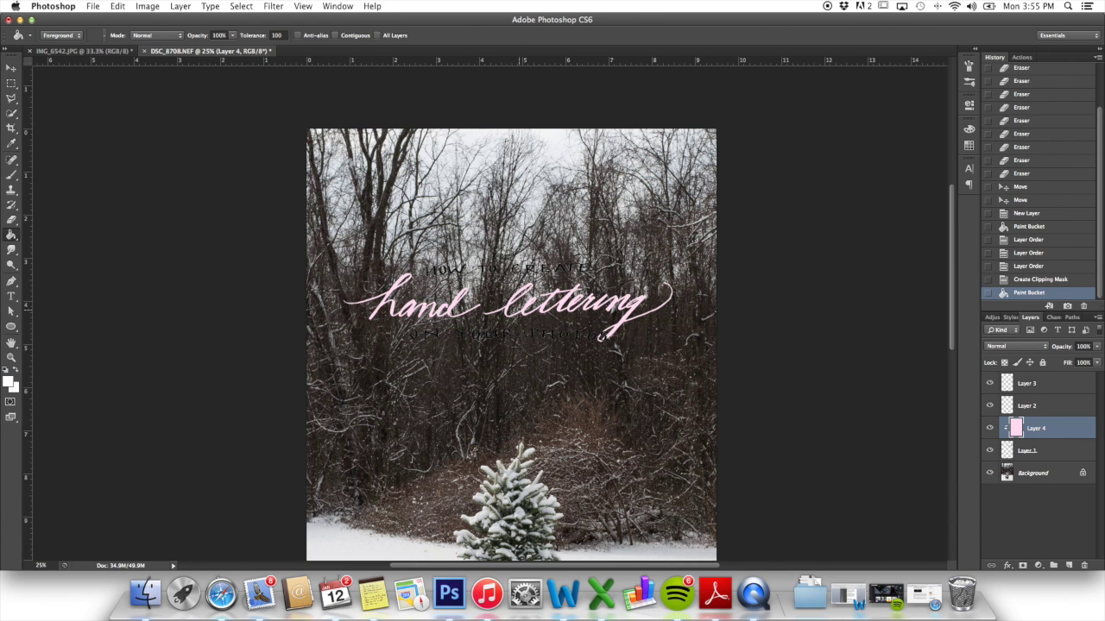
{"action": "left_click", "coordinate": [463, 209]}
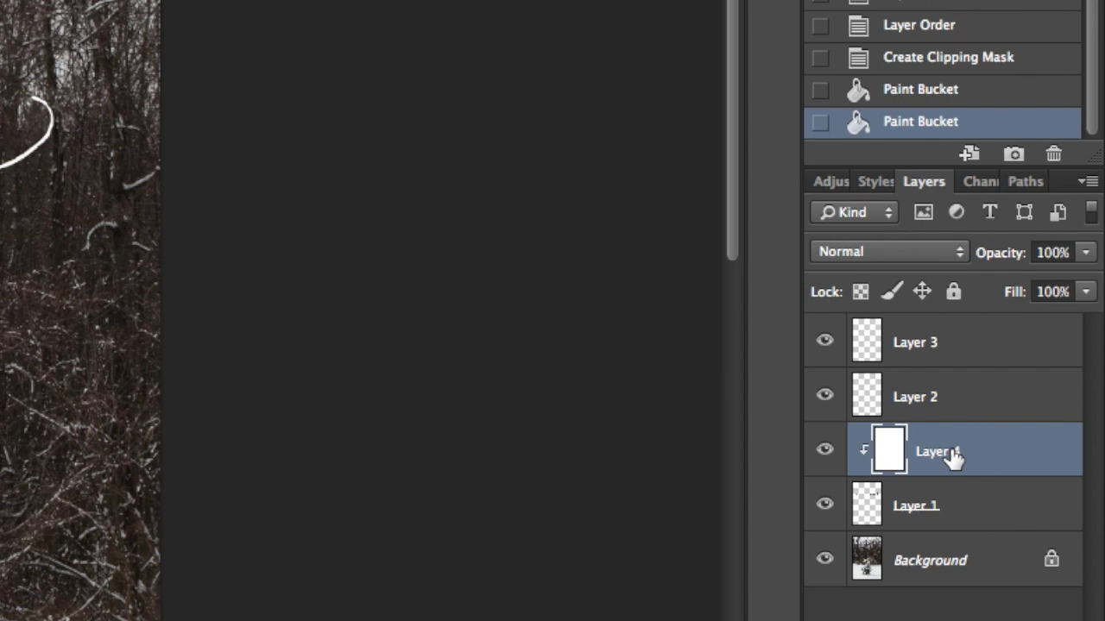
Duplicate the white Layer 4 twice, keeping the default names for the copies.
{"action": "right_click", "coordinate": [1016, 428]}
{"action": "left_click", "coordinate": [883, 8]}
{"action": "key", "text": "Return"}
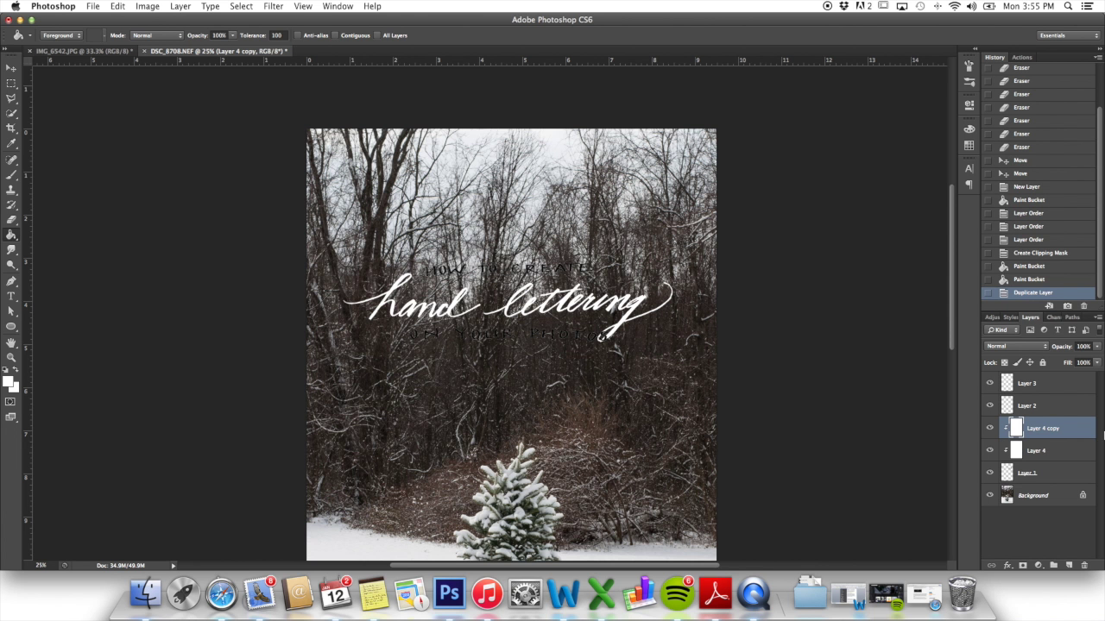
{"action": "right_click", "coordinate": [1055, 432]}
{"action": "left_click", "coordinate": [1020, 249]}
{"action": "key", "text": "Return"}
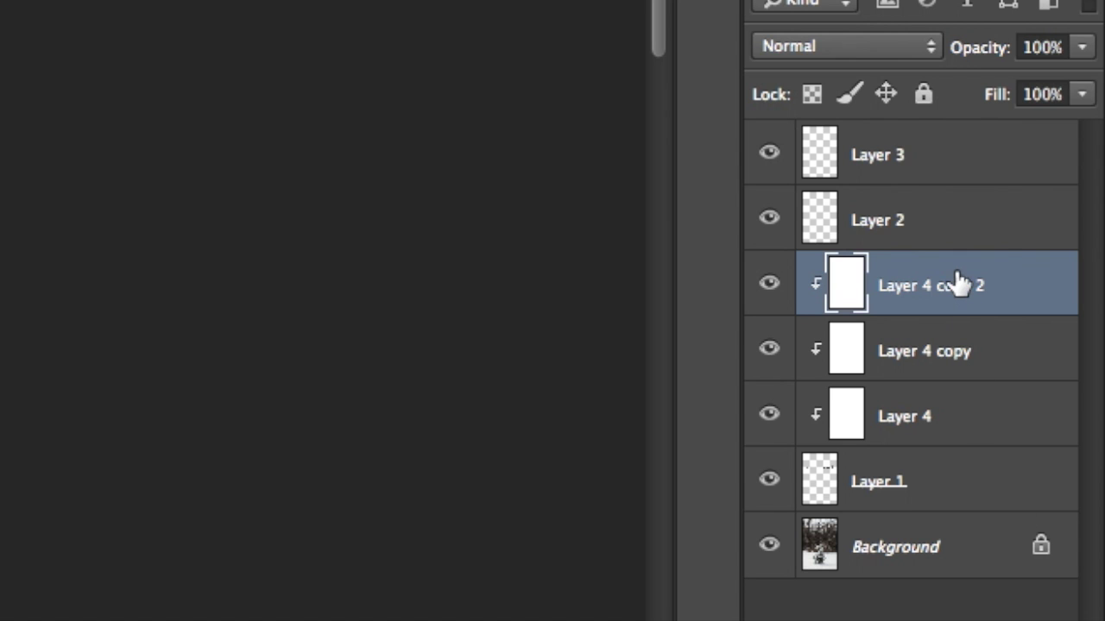
Place one white copy directly above Layer 3 and the other above Layer 2, clipping each to the lettering layer beneath.
{"action": "left_click_drag", "start_coordinate": [1054, 427], "coordinate": [1046, 376]}
{"action": "left_click_drag", "start_coordinate": [935, 355], "coordinate": [936, 269]}
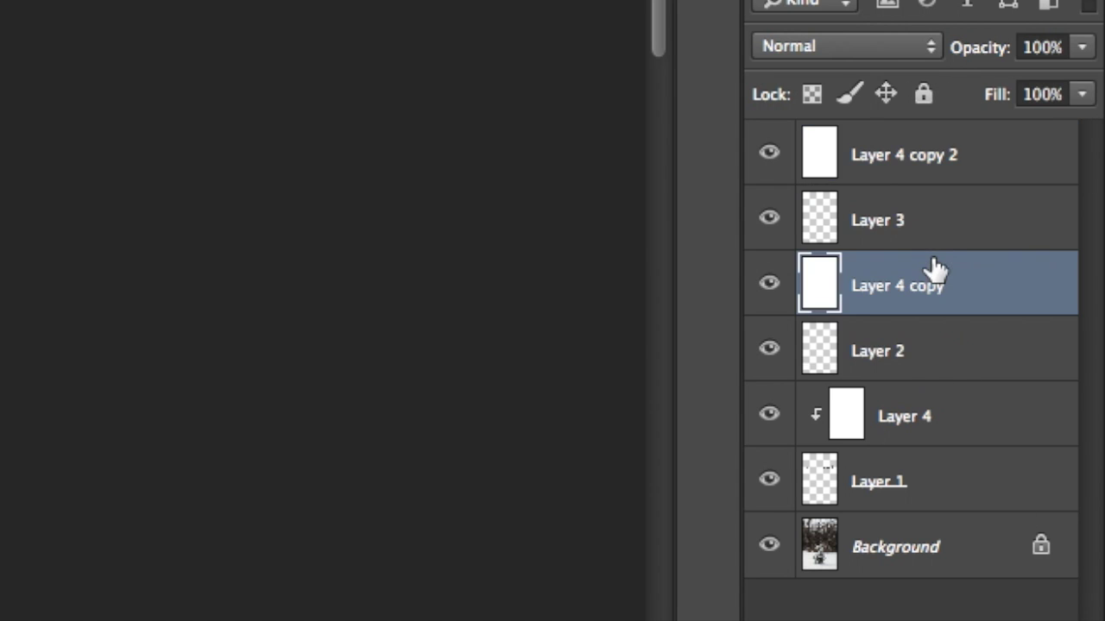
{"action": "left_click", "coordinate": [878, 178], "text": "alt"}
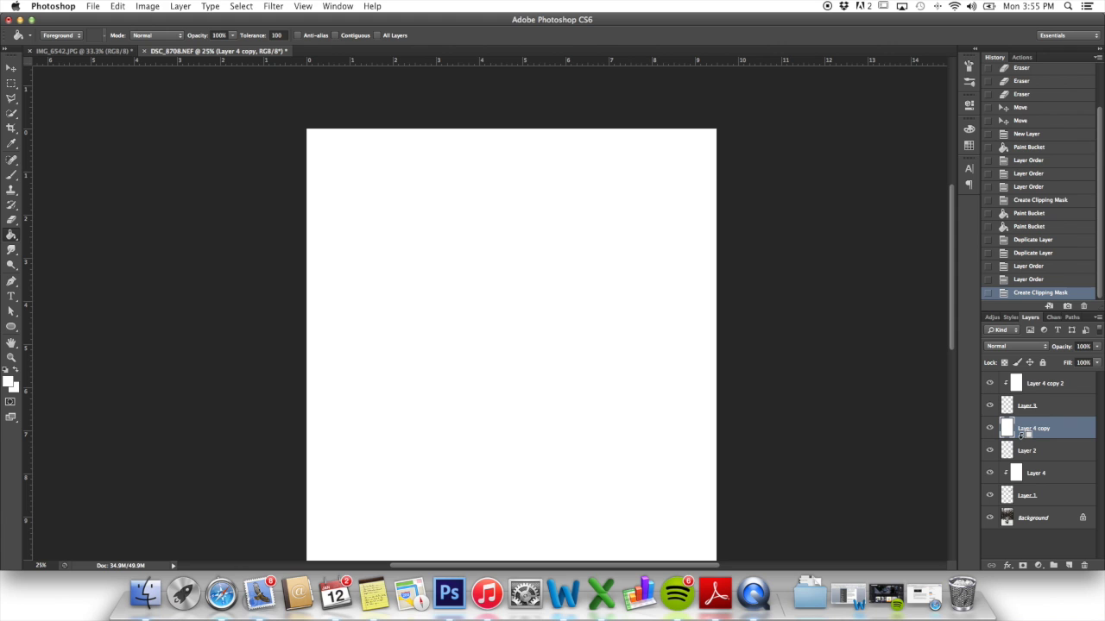
{"action": "left_click", "coordinate": [1024, 435], "text": "alt"}
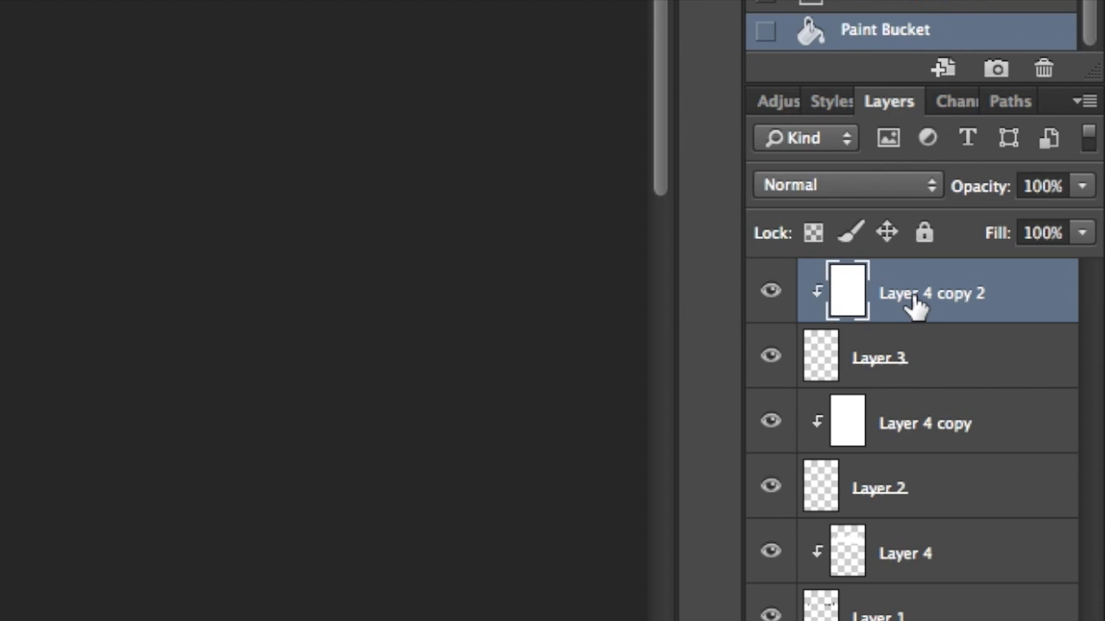
Merge each clipped white layer down into its lettering layer: Layer 3, Layer 2 and Layer 1.
{"action": "right_click", "coordinate": [1039, 388]}
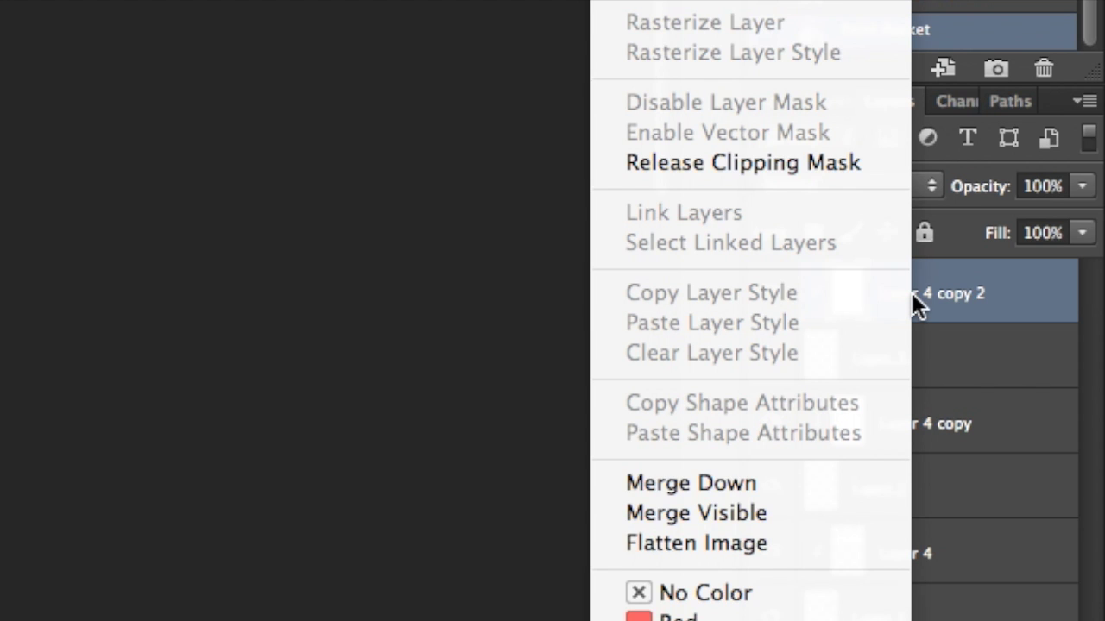
{"action": "left_click", "coordinate": [830, 476]}
{"action": "left_click", "coordinate": [926, 359]}
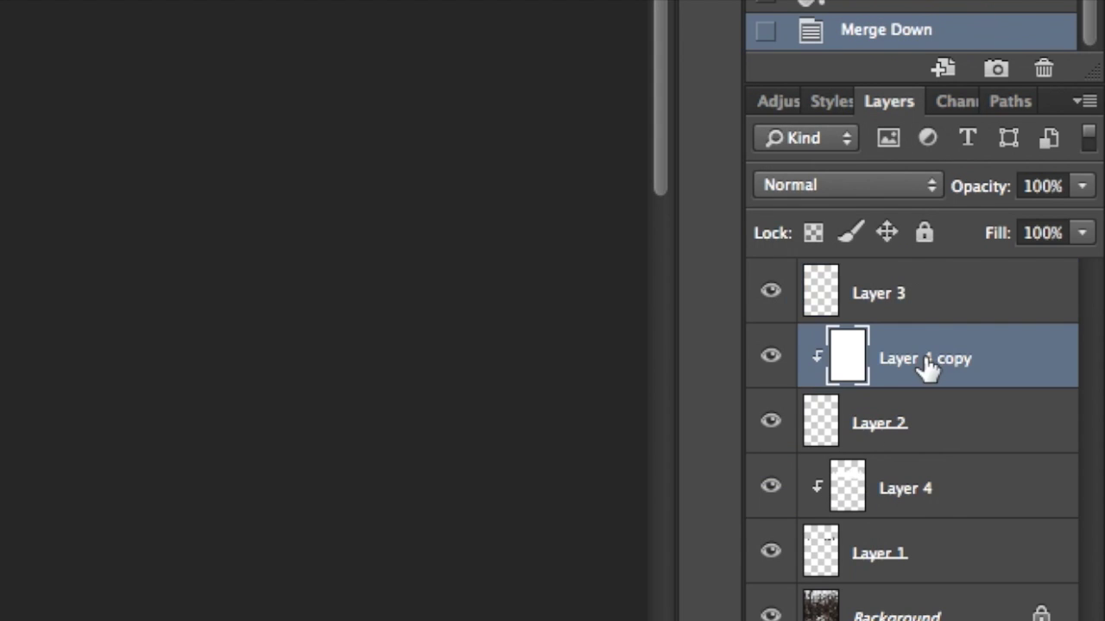
{"action": "right_click", "coordinate": [925, 362]}
{"action": "left_click", "coordinate": [860, 483]}
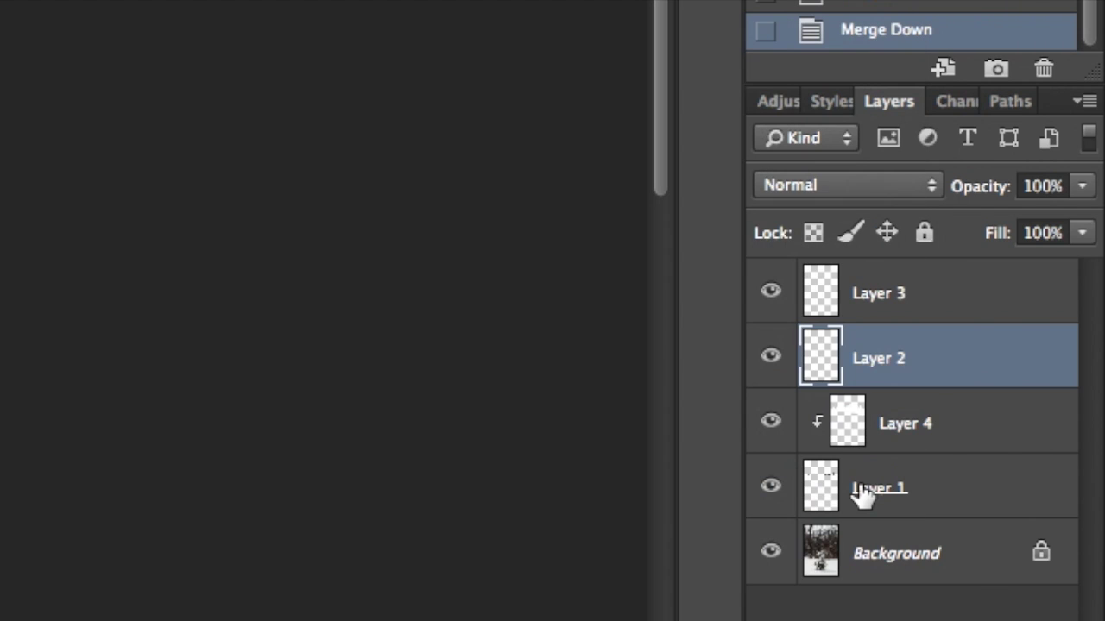
{"action": "left_click", "coordinate": [917, 424]}
{"action": "right_click", "coordinate": [918, 424]}
{"action": "left_click", "coordinate": [874, 490]}
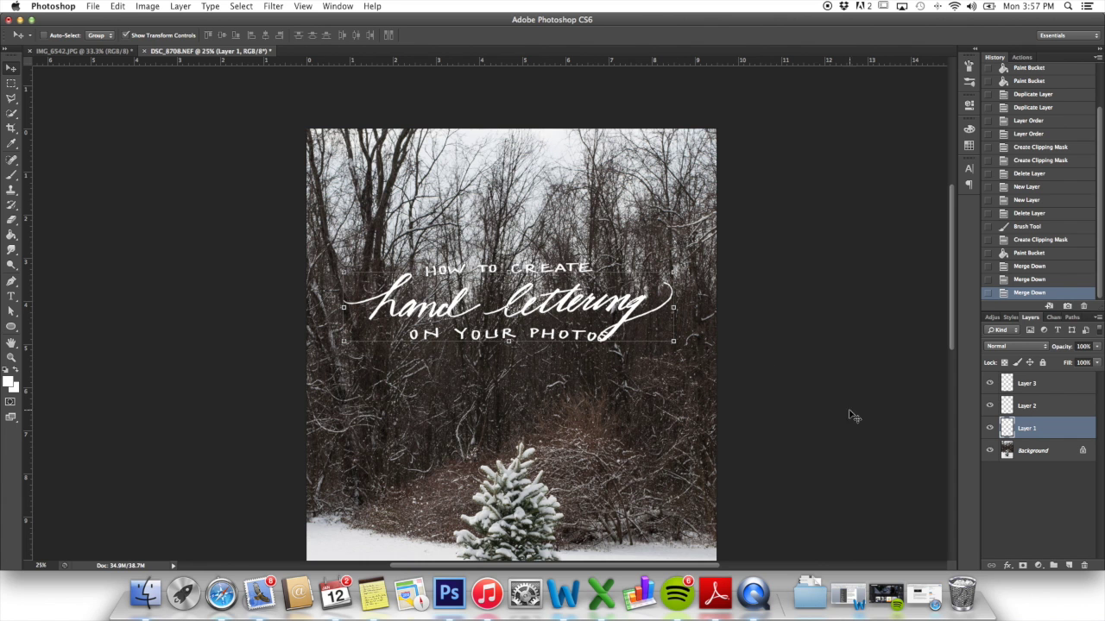
Move the three lettering lines lower on the photo, keeping "HOW TO CREATE" centred above and "ON YOUR PHOTOS" beneath "hand lettering".
{"action": "left_click_drag", "start_coordinate": [578, 300], "coordinate": [578, 331]}
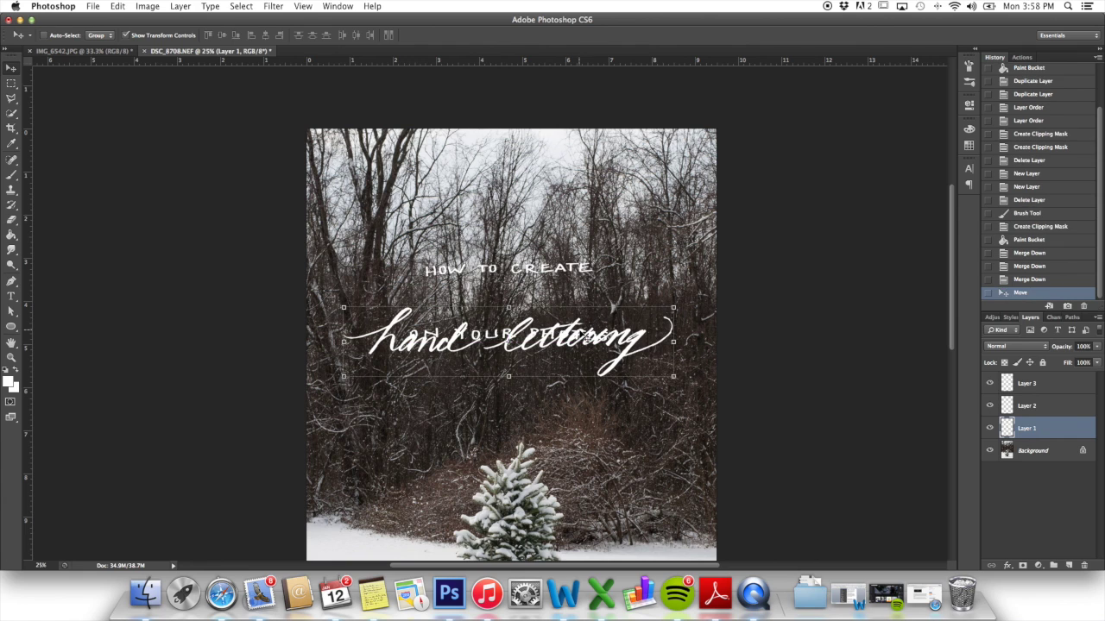
{"action": "left_click", "coordinate": [1035, 407]}
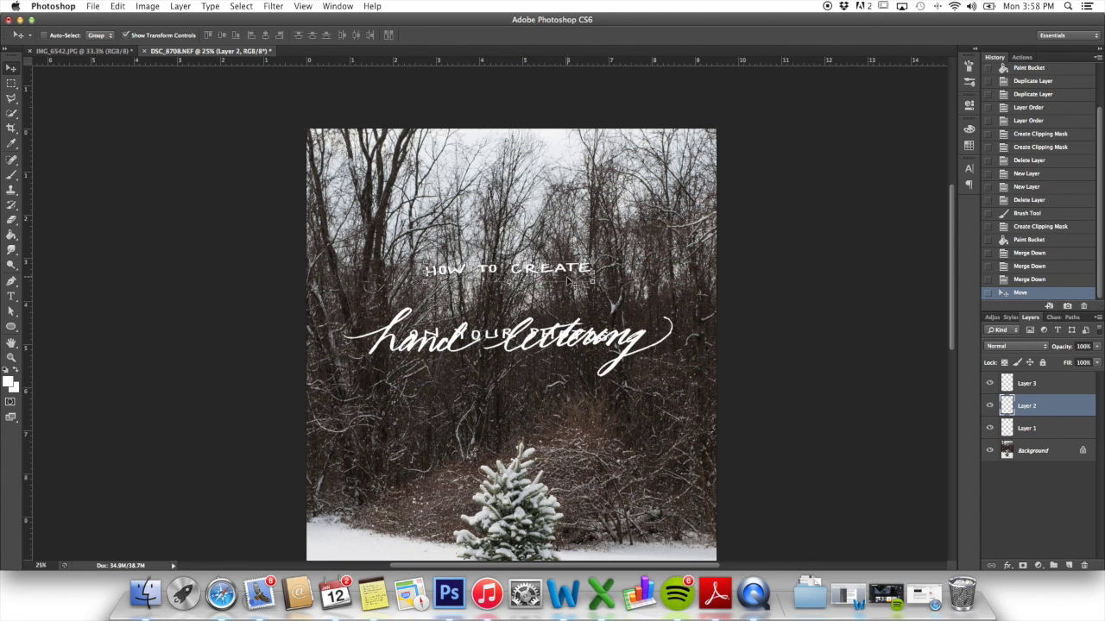
{"action": "left_click_drag", "start_coordinate": [567, 275], "coordinate": [569, 309]}
{"action": "left_click", "coordinate": [1029, 393]}
{"action": "left_click_drag", "start_coordinate": [548, 361], "coordinate": [553, 399]}
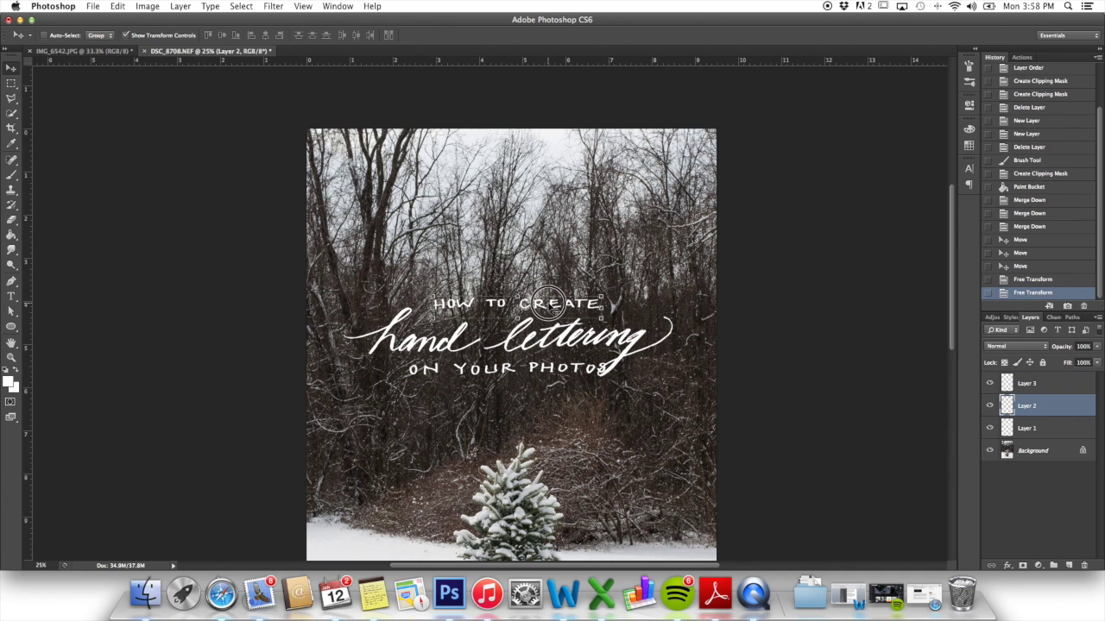
{"action": "left_click_drag", "start_coordinate": [549, 301], "coordinate": [545, 302]}
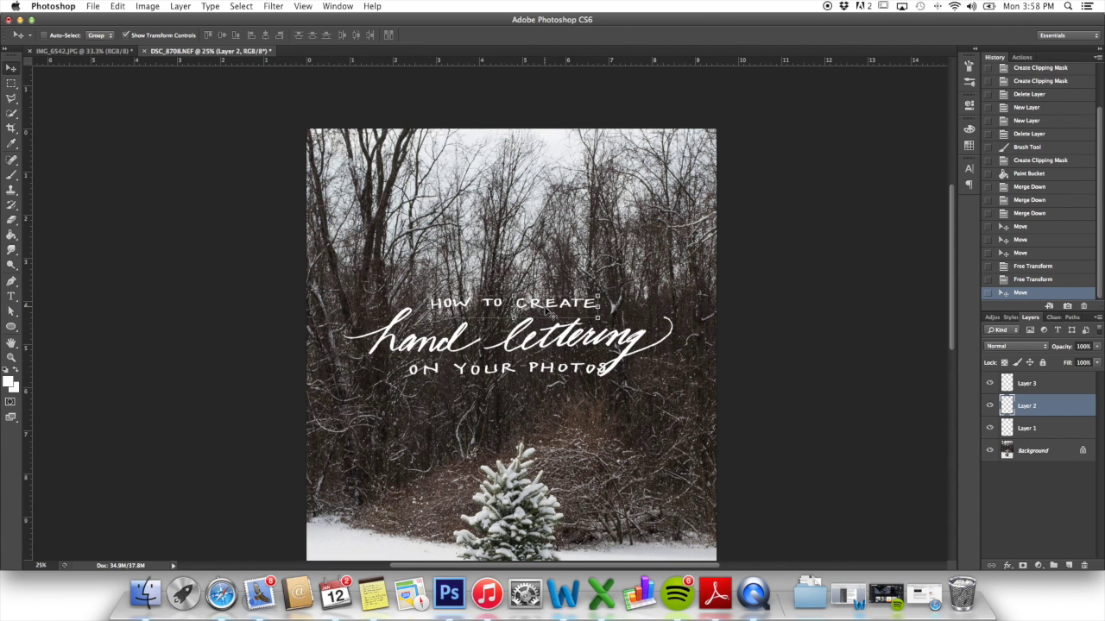
Crop the image to a 5 x 7 portrait ratio, keeping the lettering and the whole tree in the frame.
{"action": "left_click", "coordinate": [1056, 511]}
{"action": "key", "text": "super+minus"}
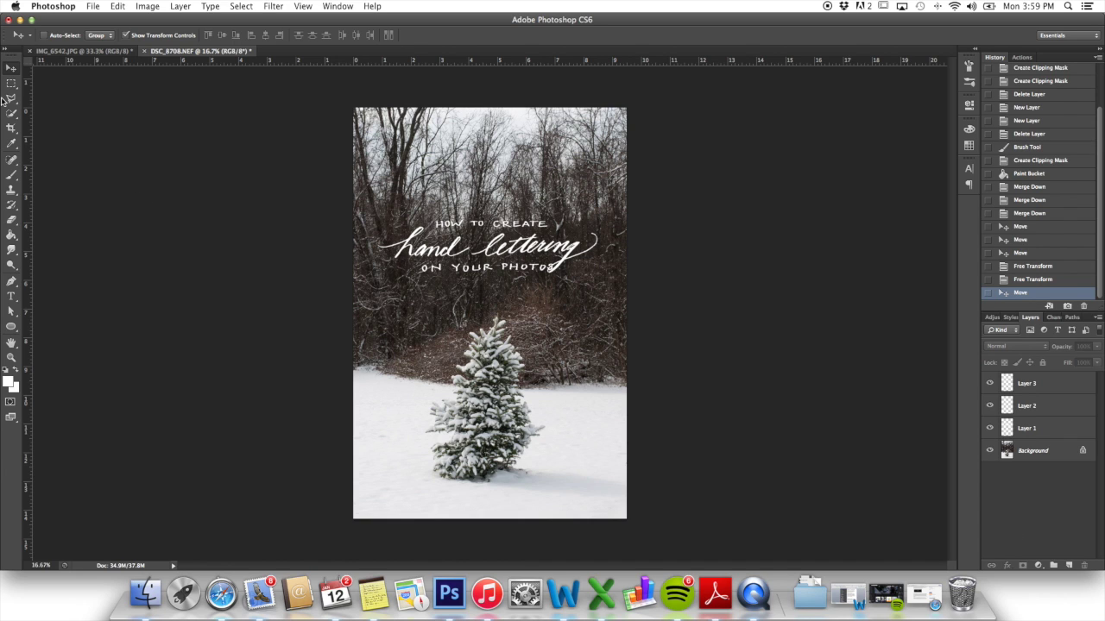
{"action": "left_click", "coordinate": [12, 129]}
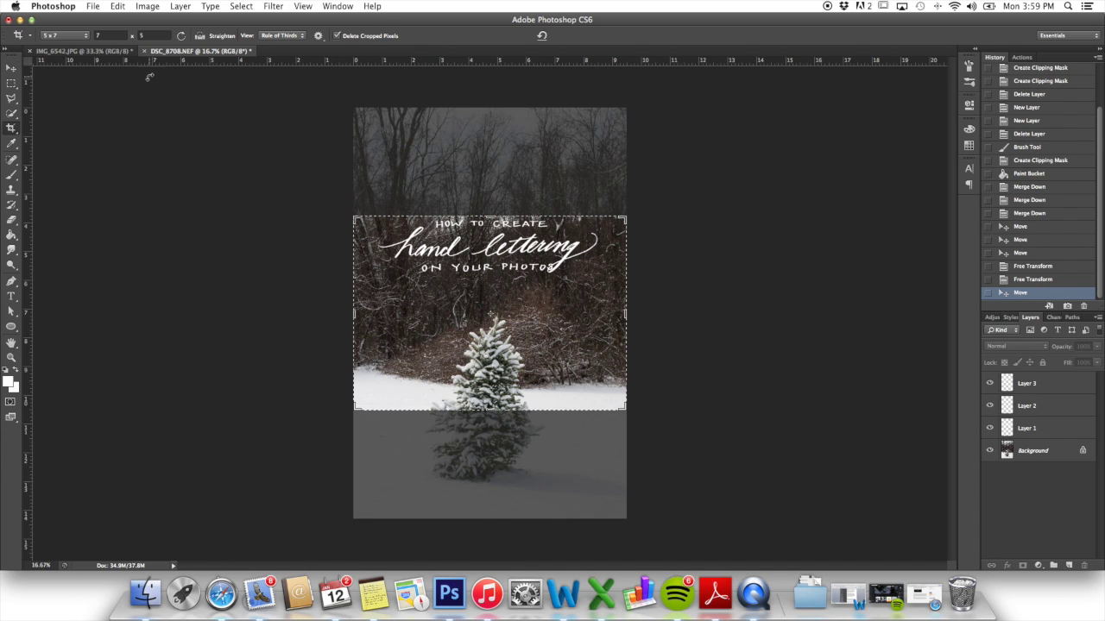
{"action": "left_click", "coordinate": [181, 36]}
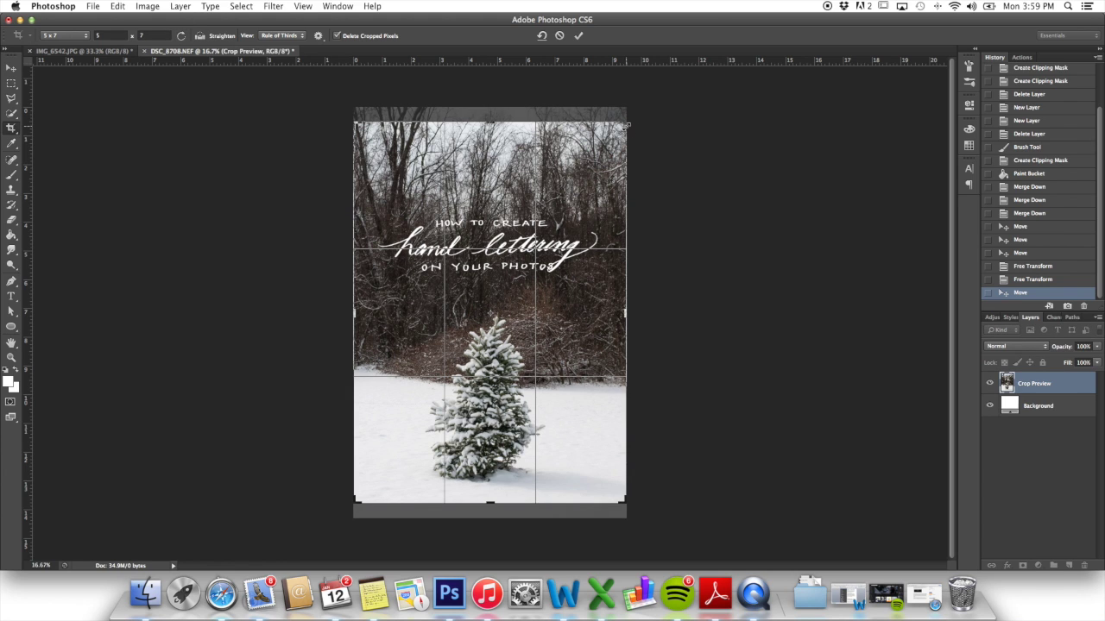
{"action": "left_click", "coordinate": [578, 35]}
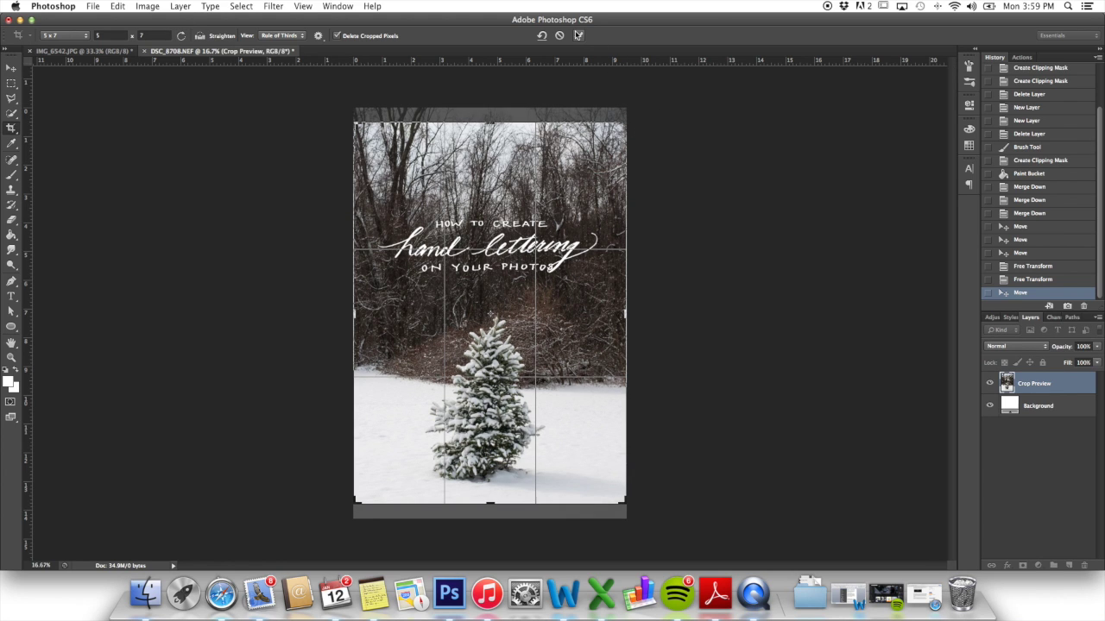